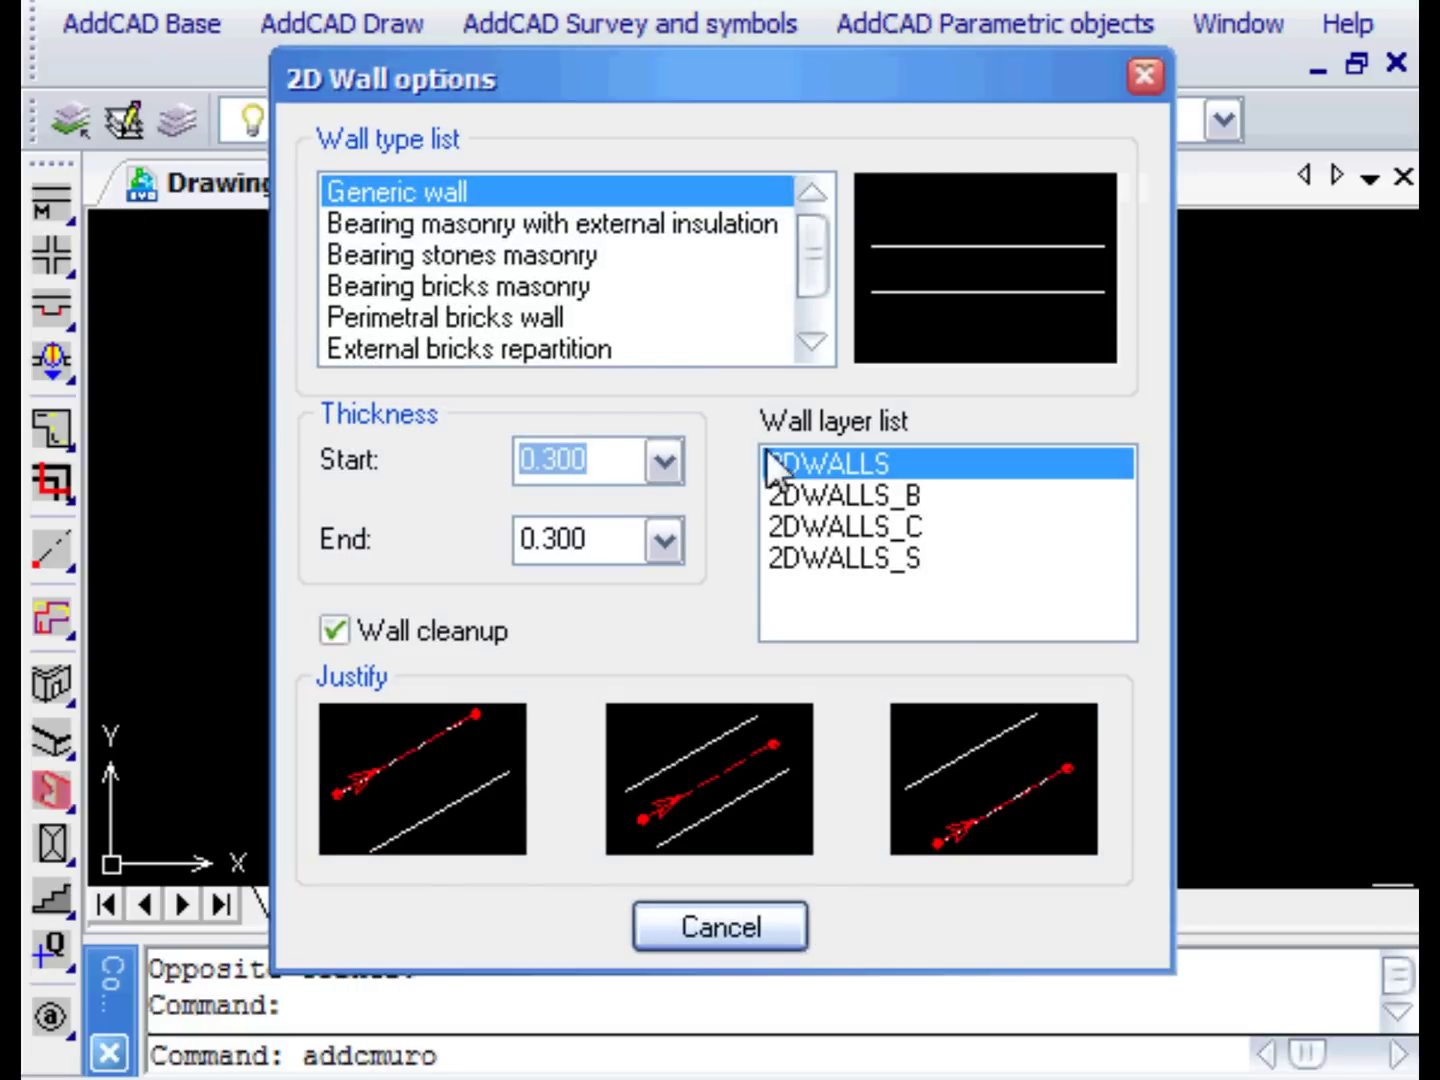
Using the third Justify option, draw double-line walls 10 units right and 11 units up.
left_click(978, 817)
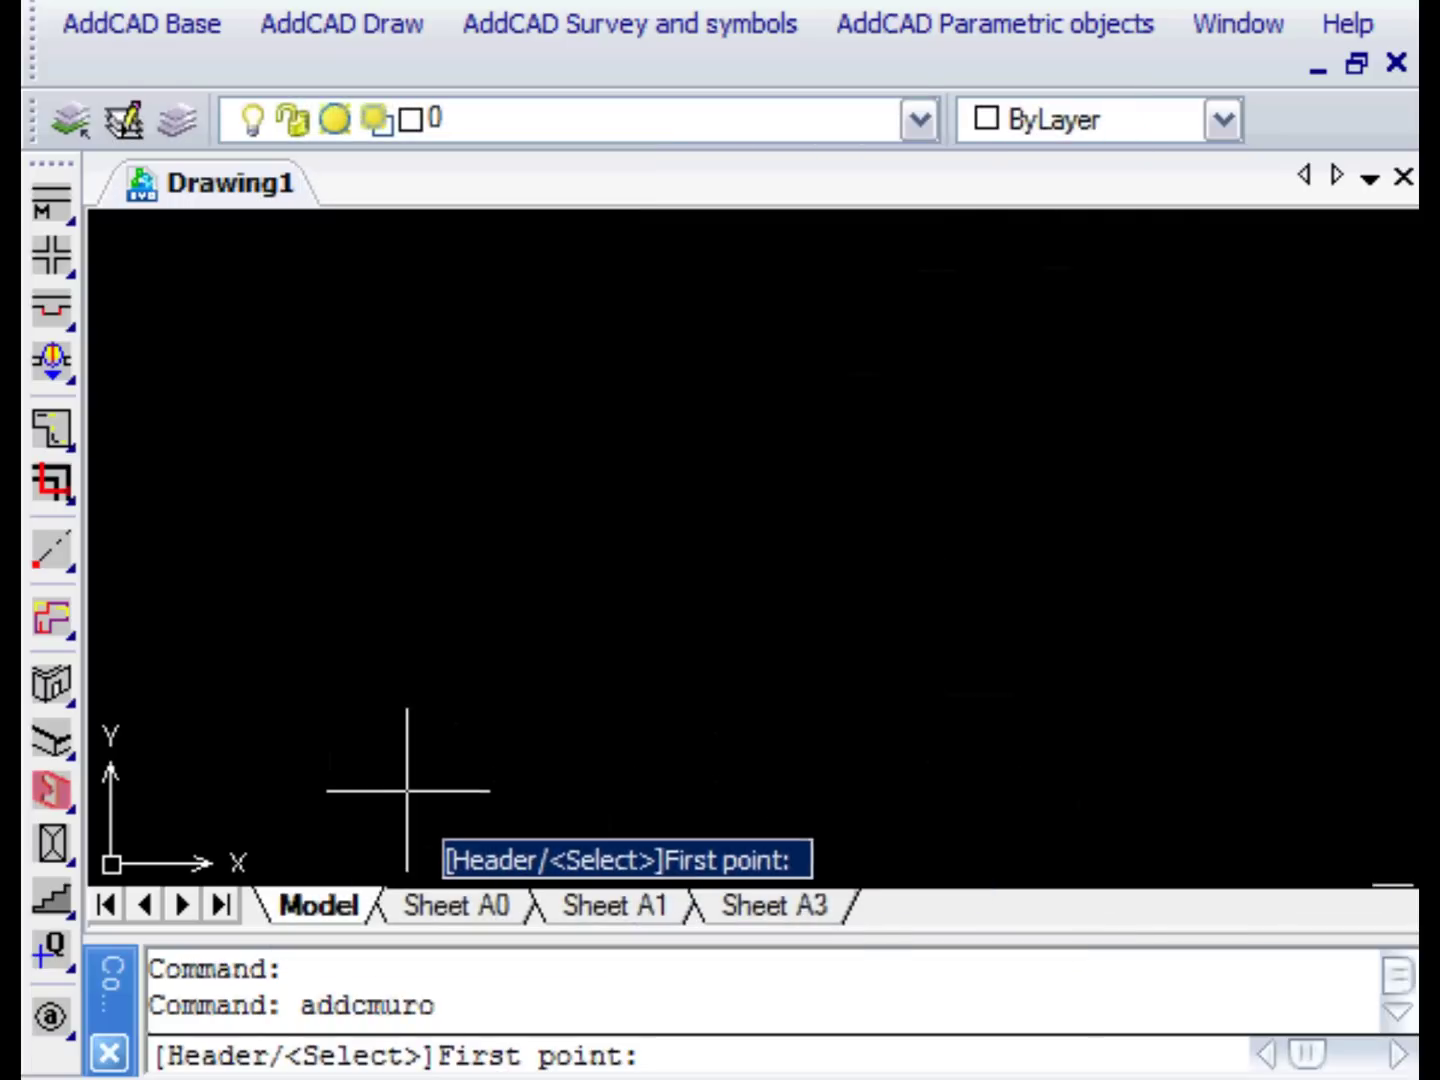
left_click(384, 789)
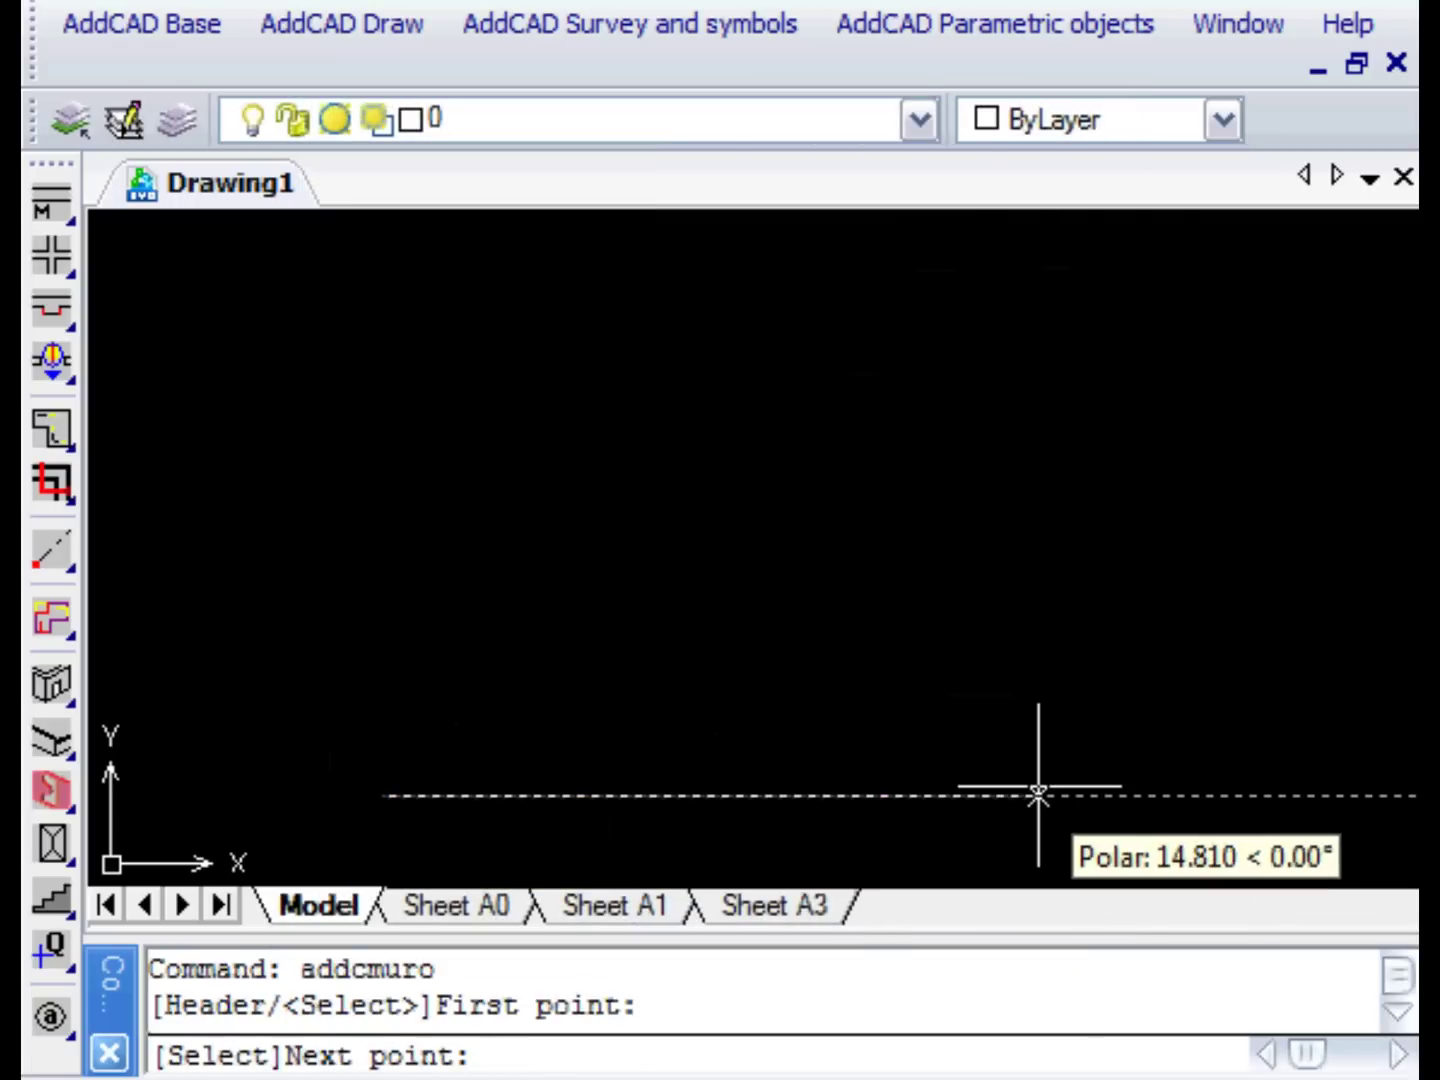
type("1")
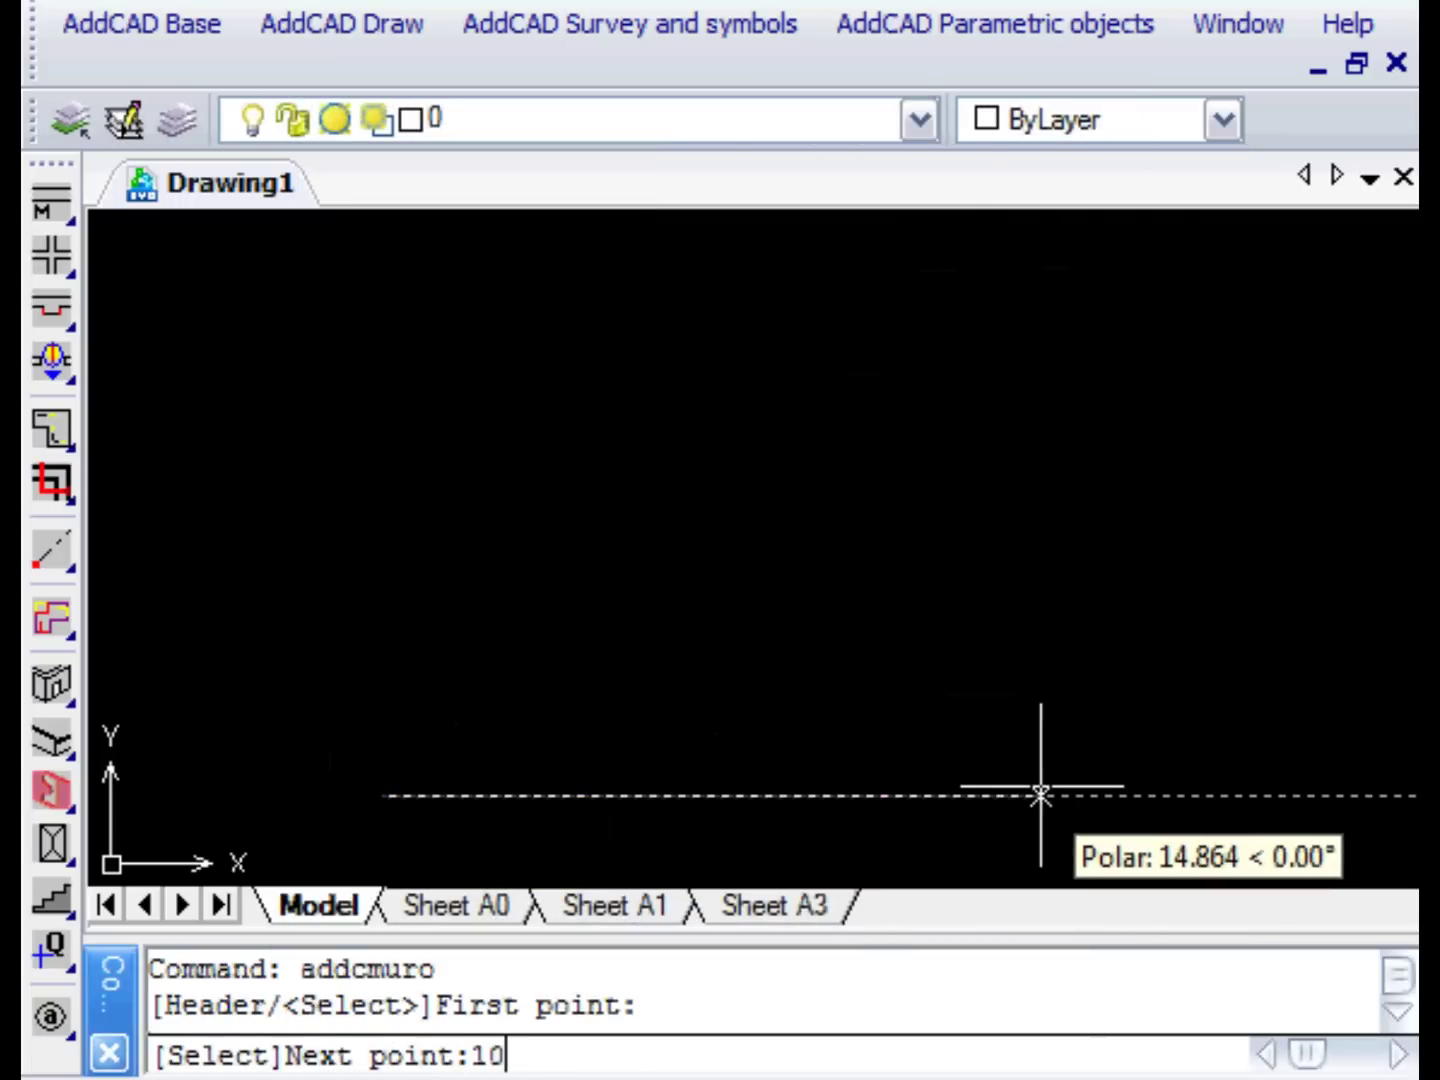
type("0")
key("Return")
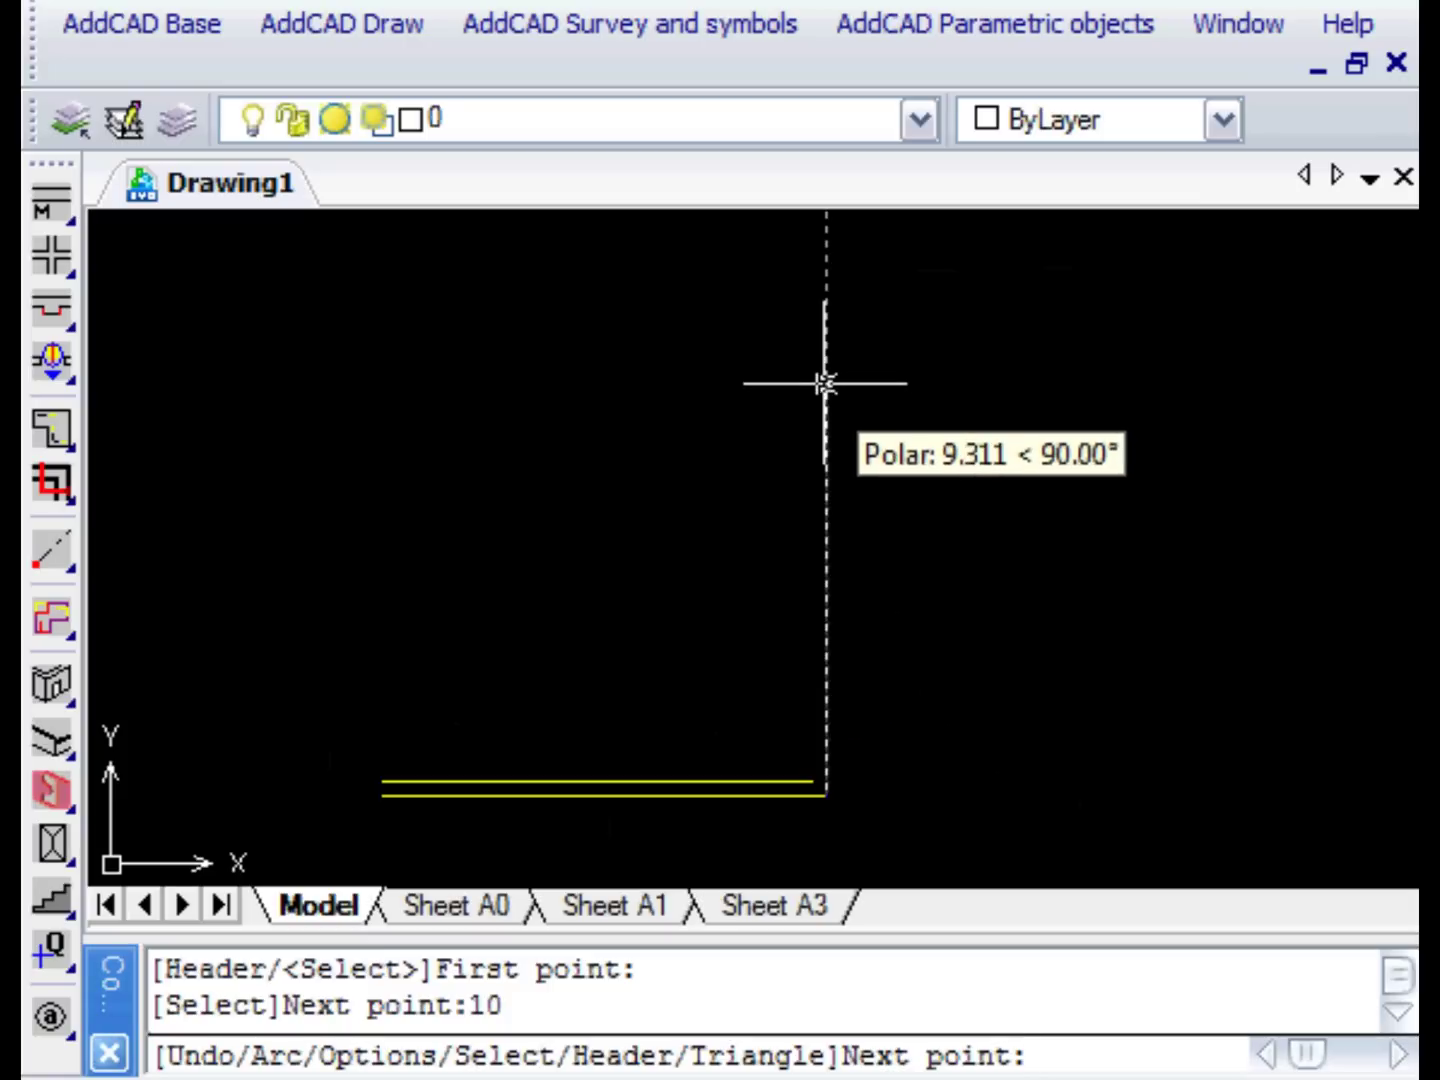
type("11")
key("Return")
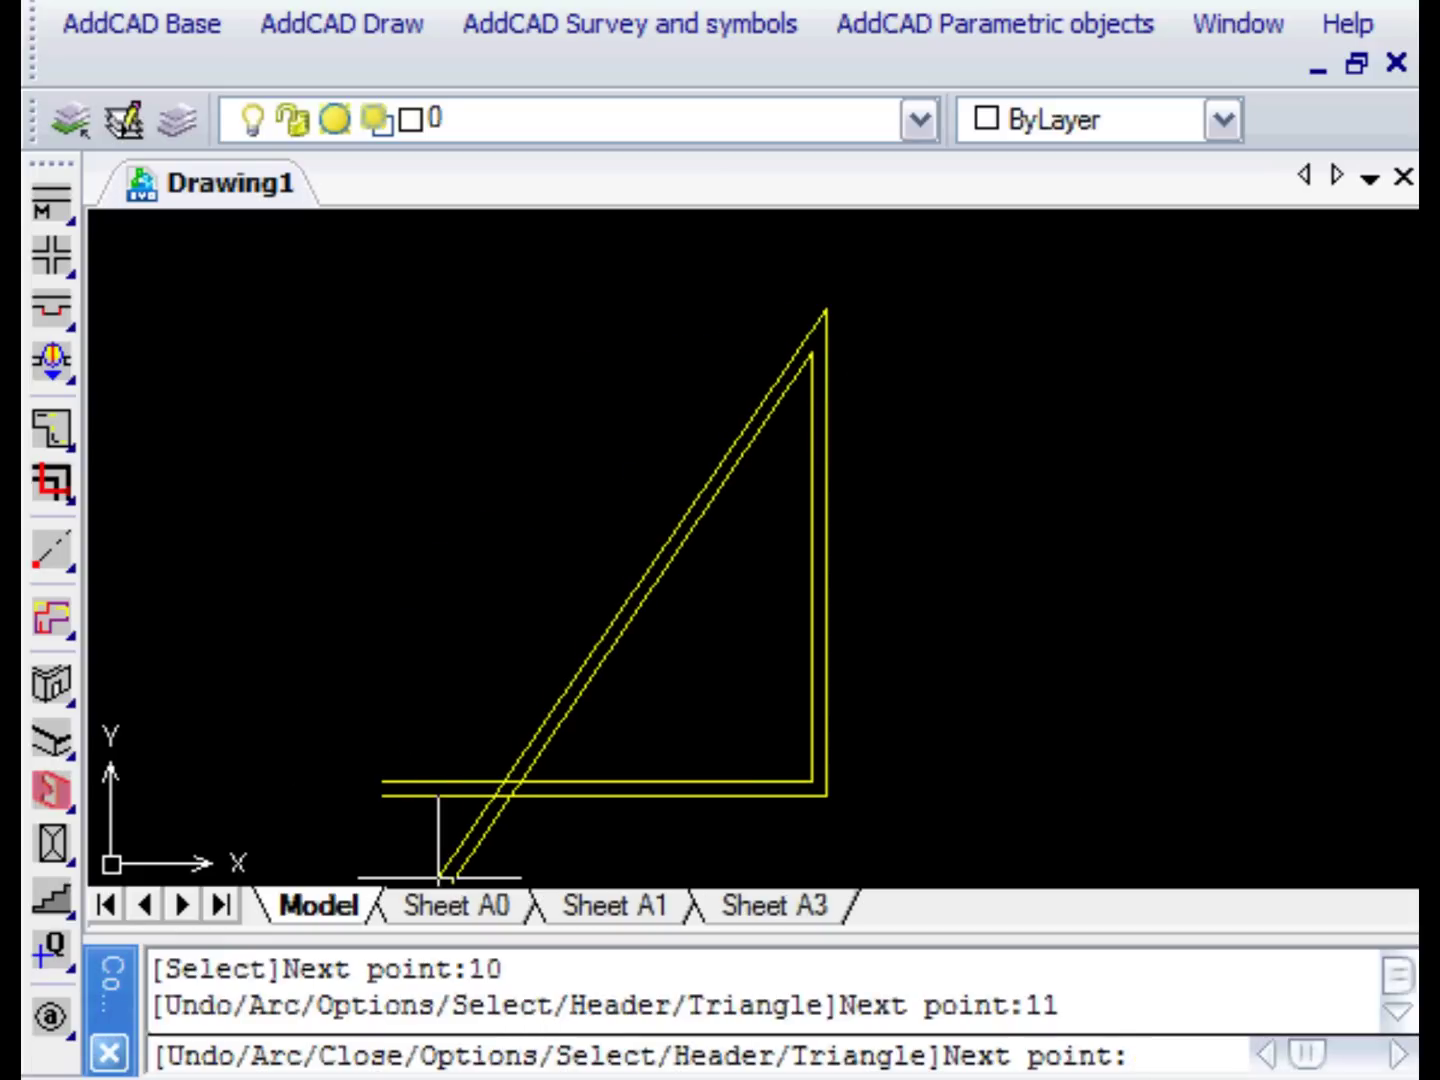
Accept the snap settings and close the outer walls into a rectangle through the upper-left corner.
key("F3")
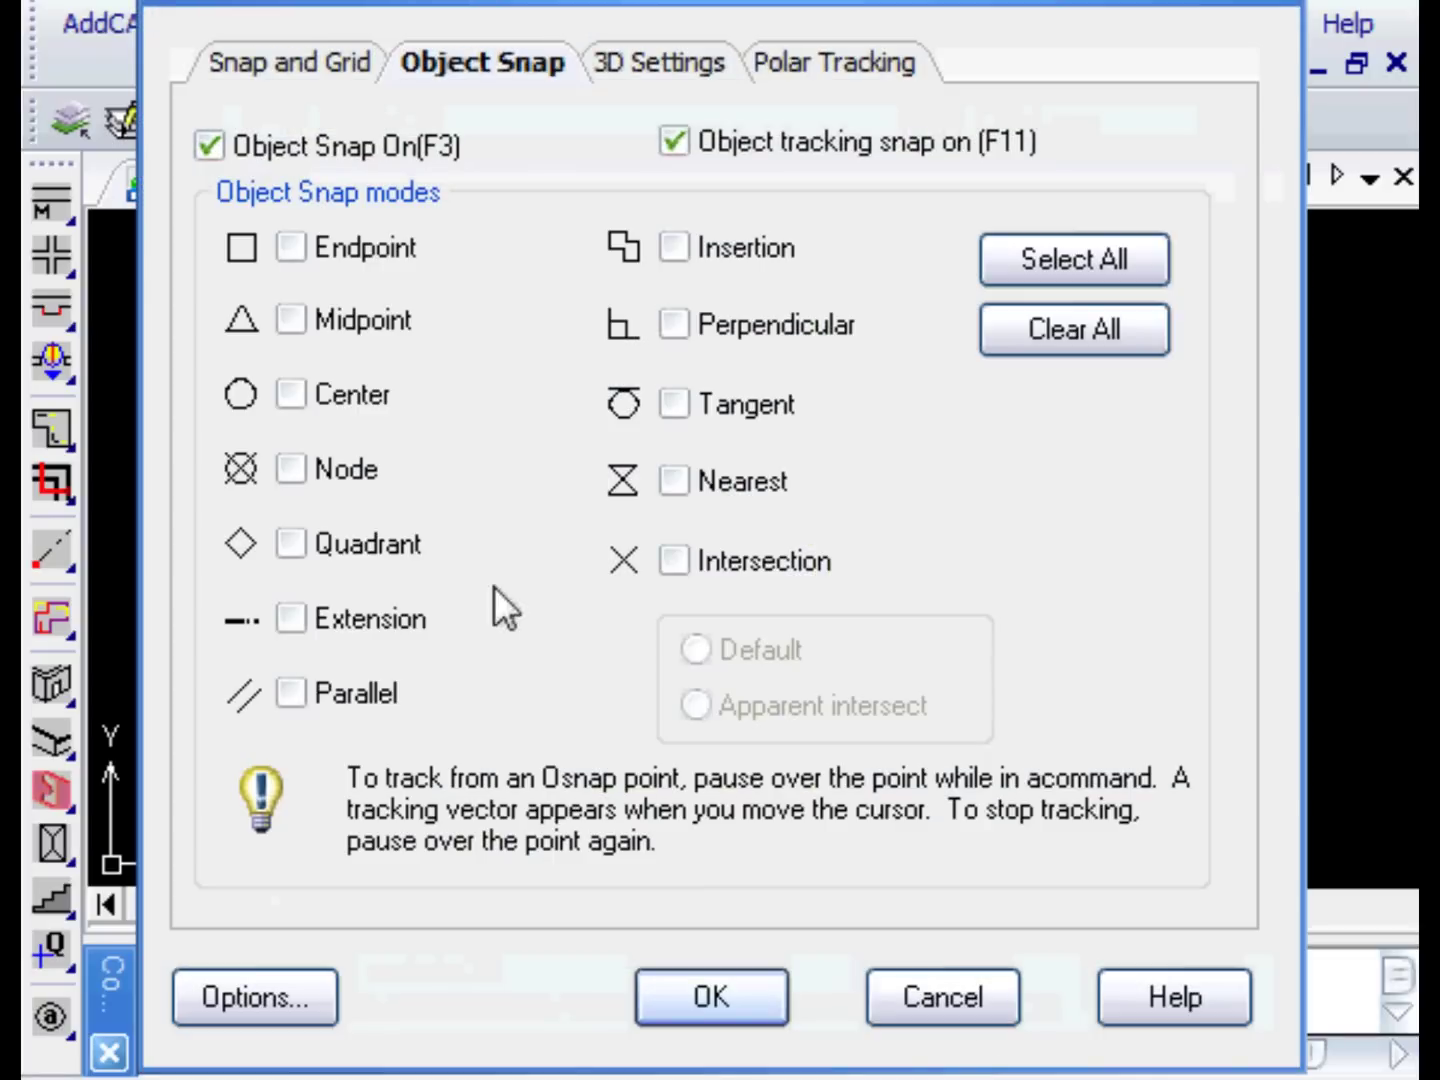
left_click(718, 986)
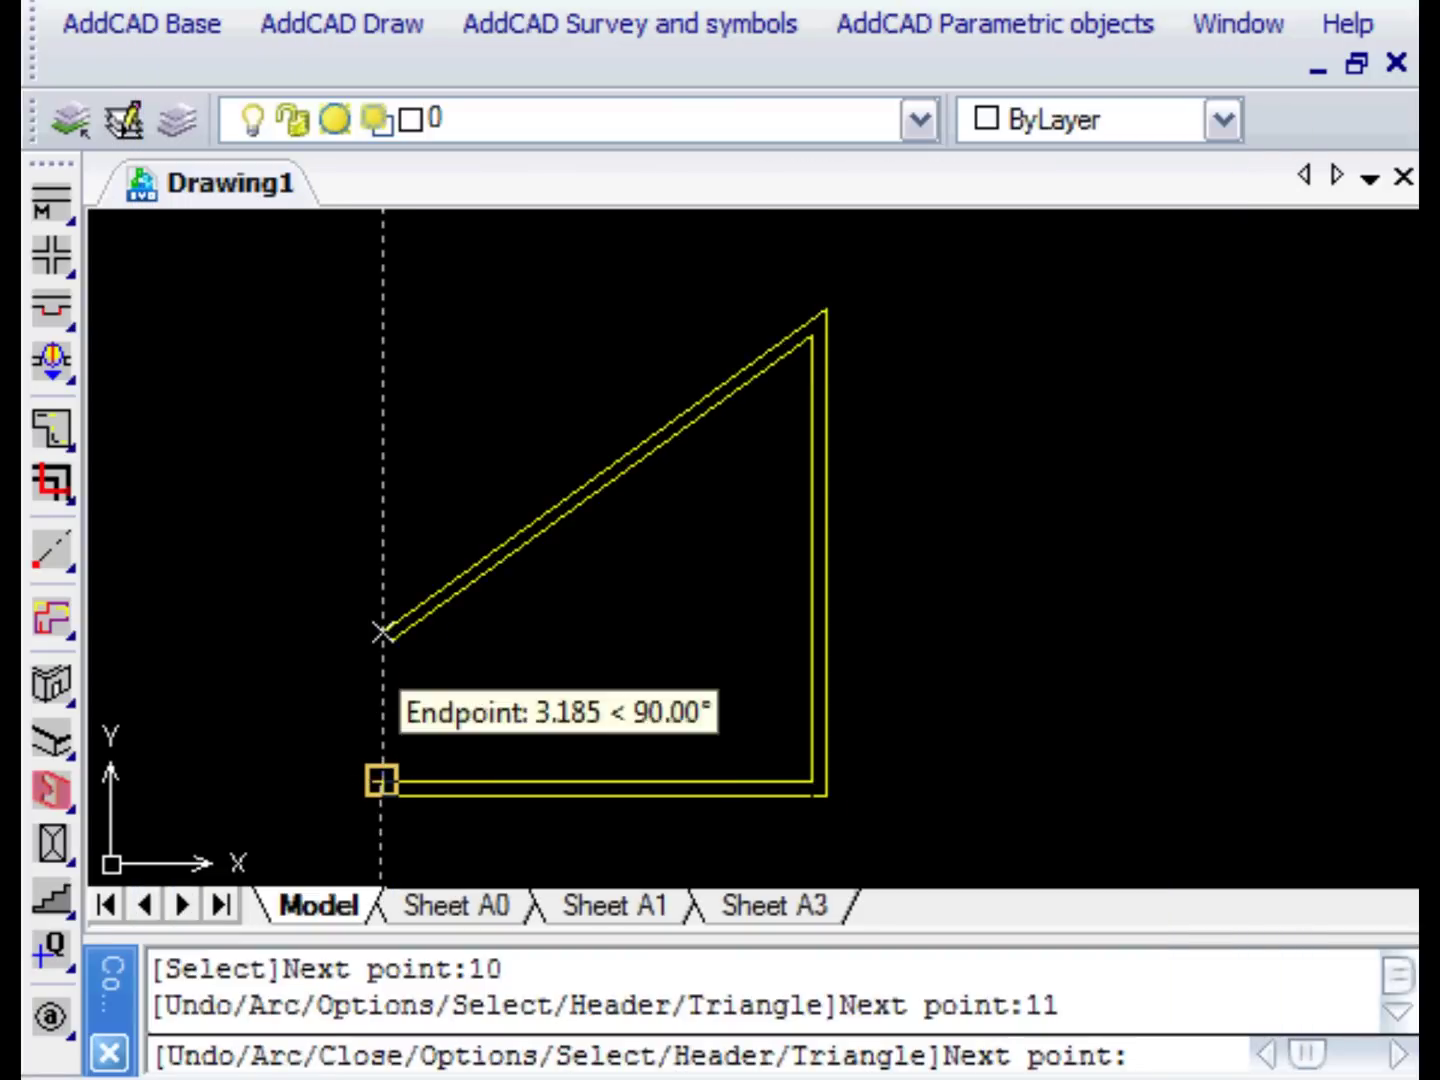
left_click(382, 310)
right_click(383, 410)
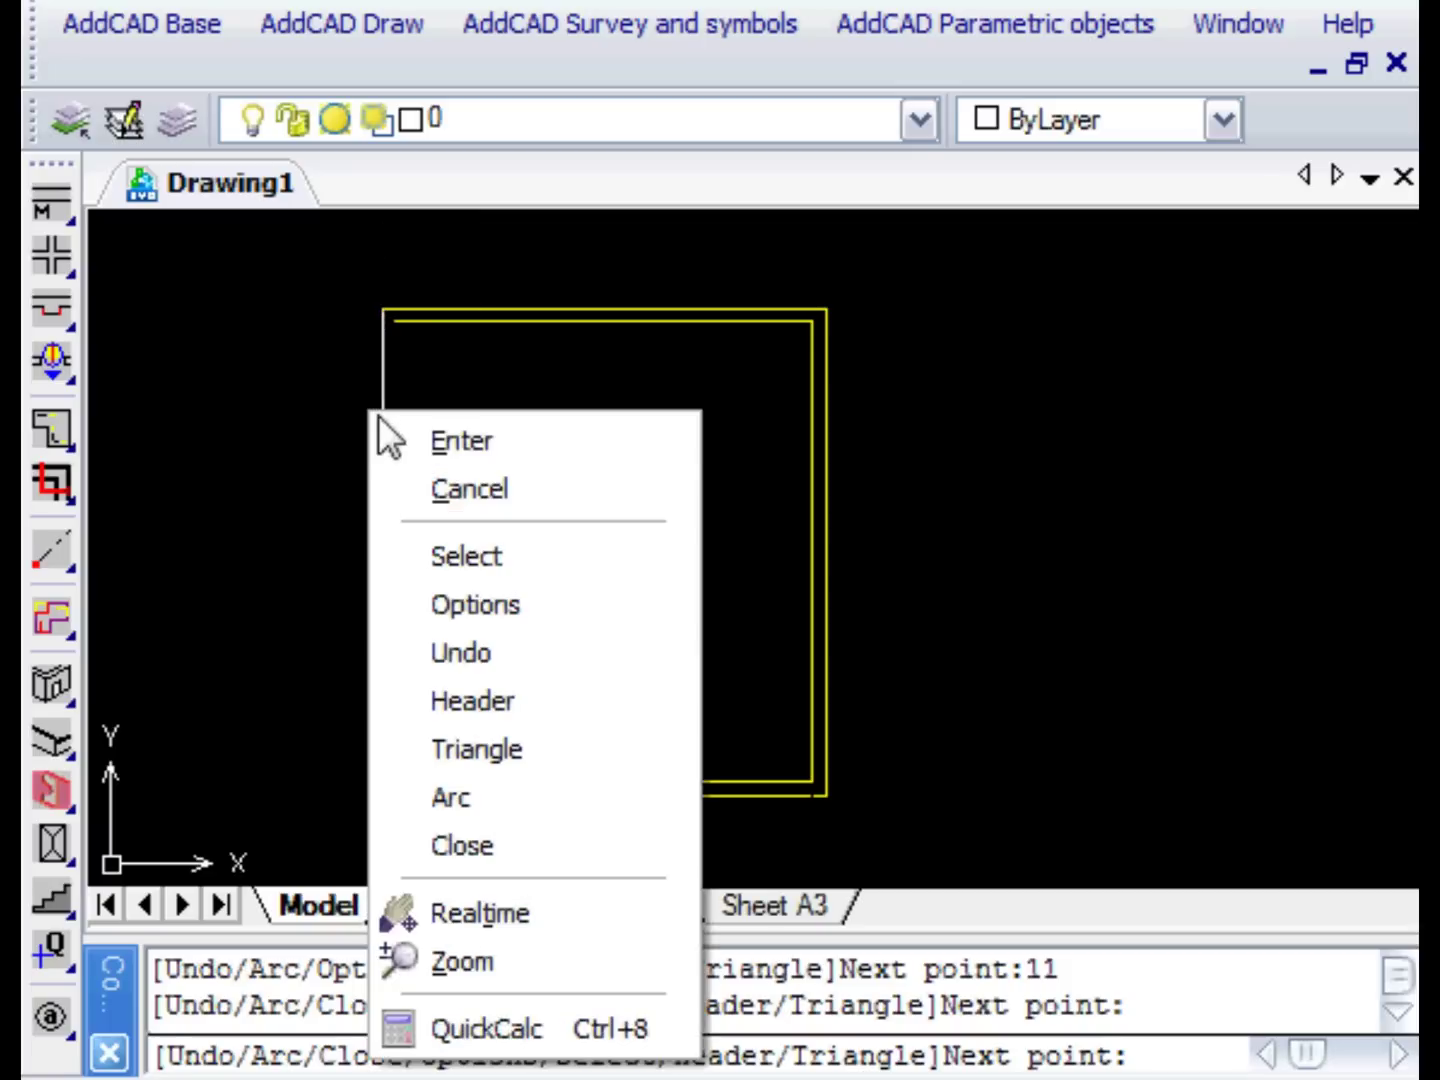
left_click(494, 850)
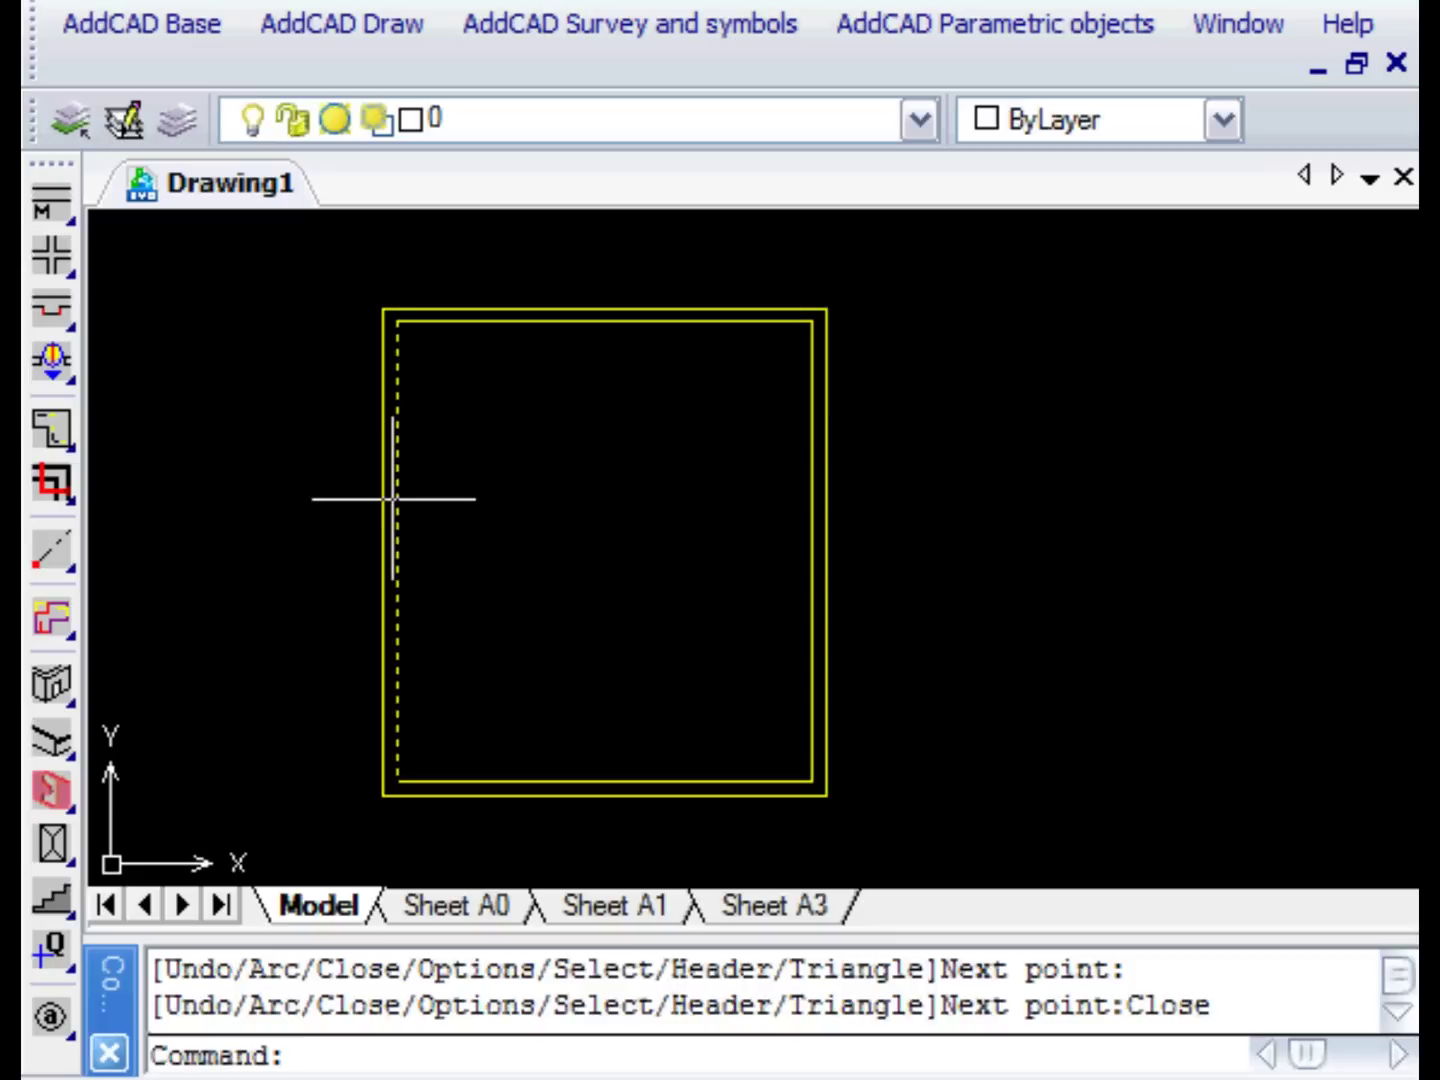
left_click(57, 197)
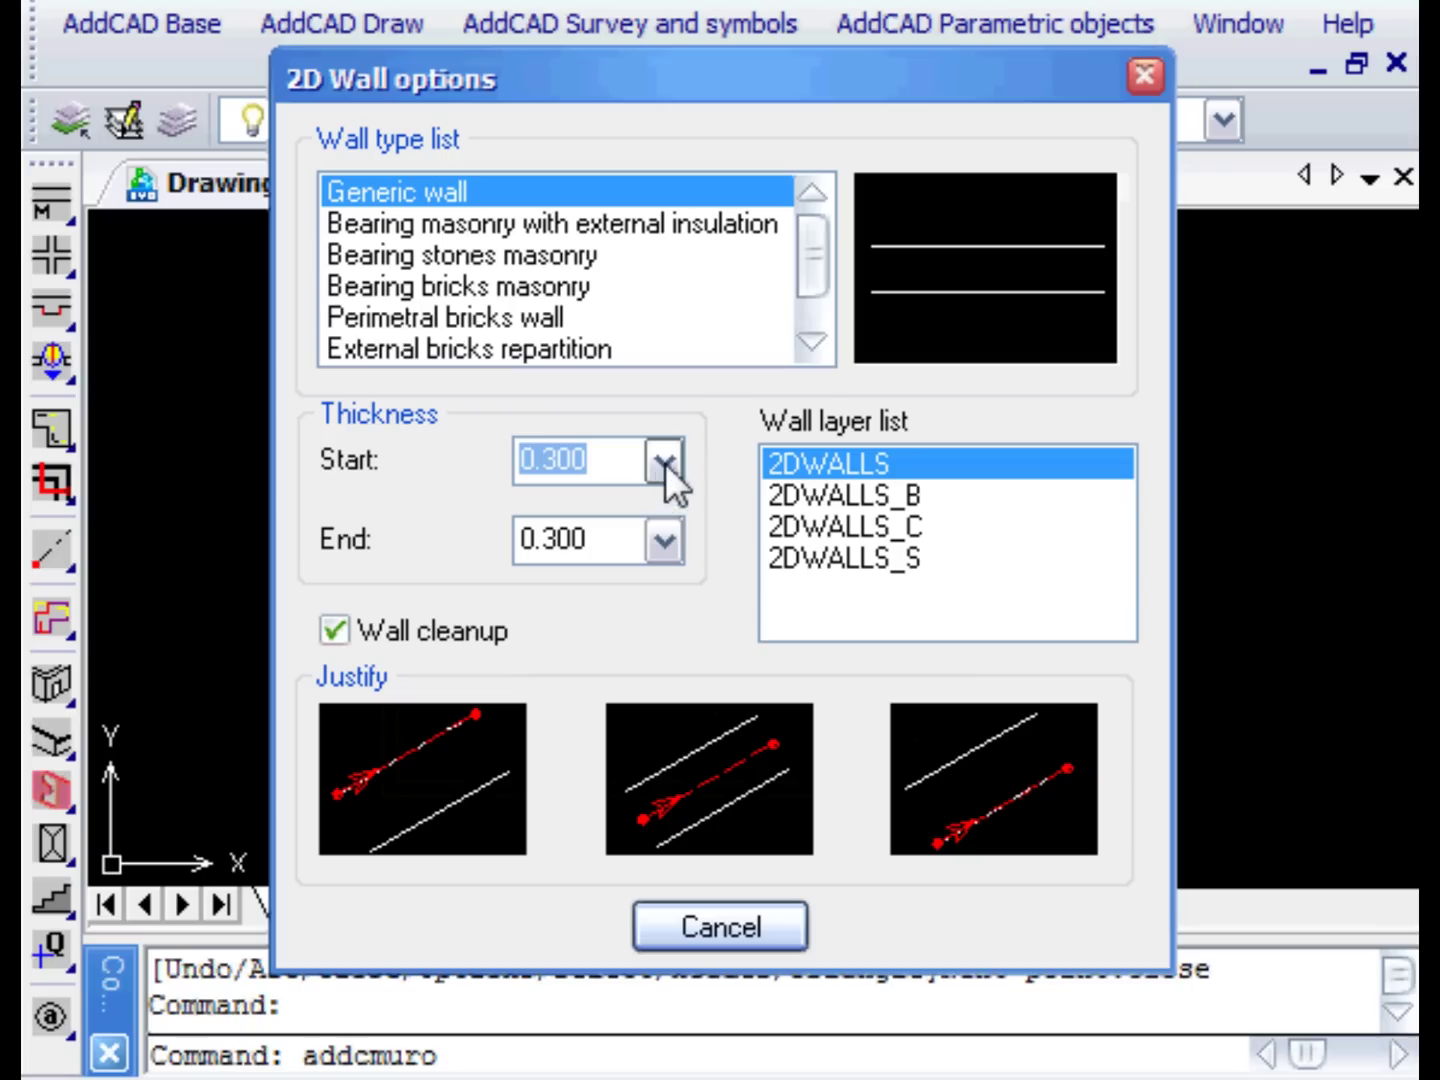
Set wall thickness to 0.13 and start a partition 4 units along the bottom wall.
left_click(664, 462)
left_click(665, 463)
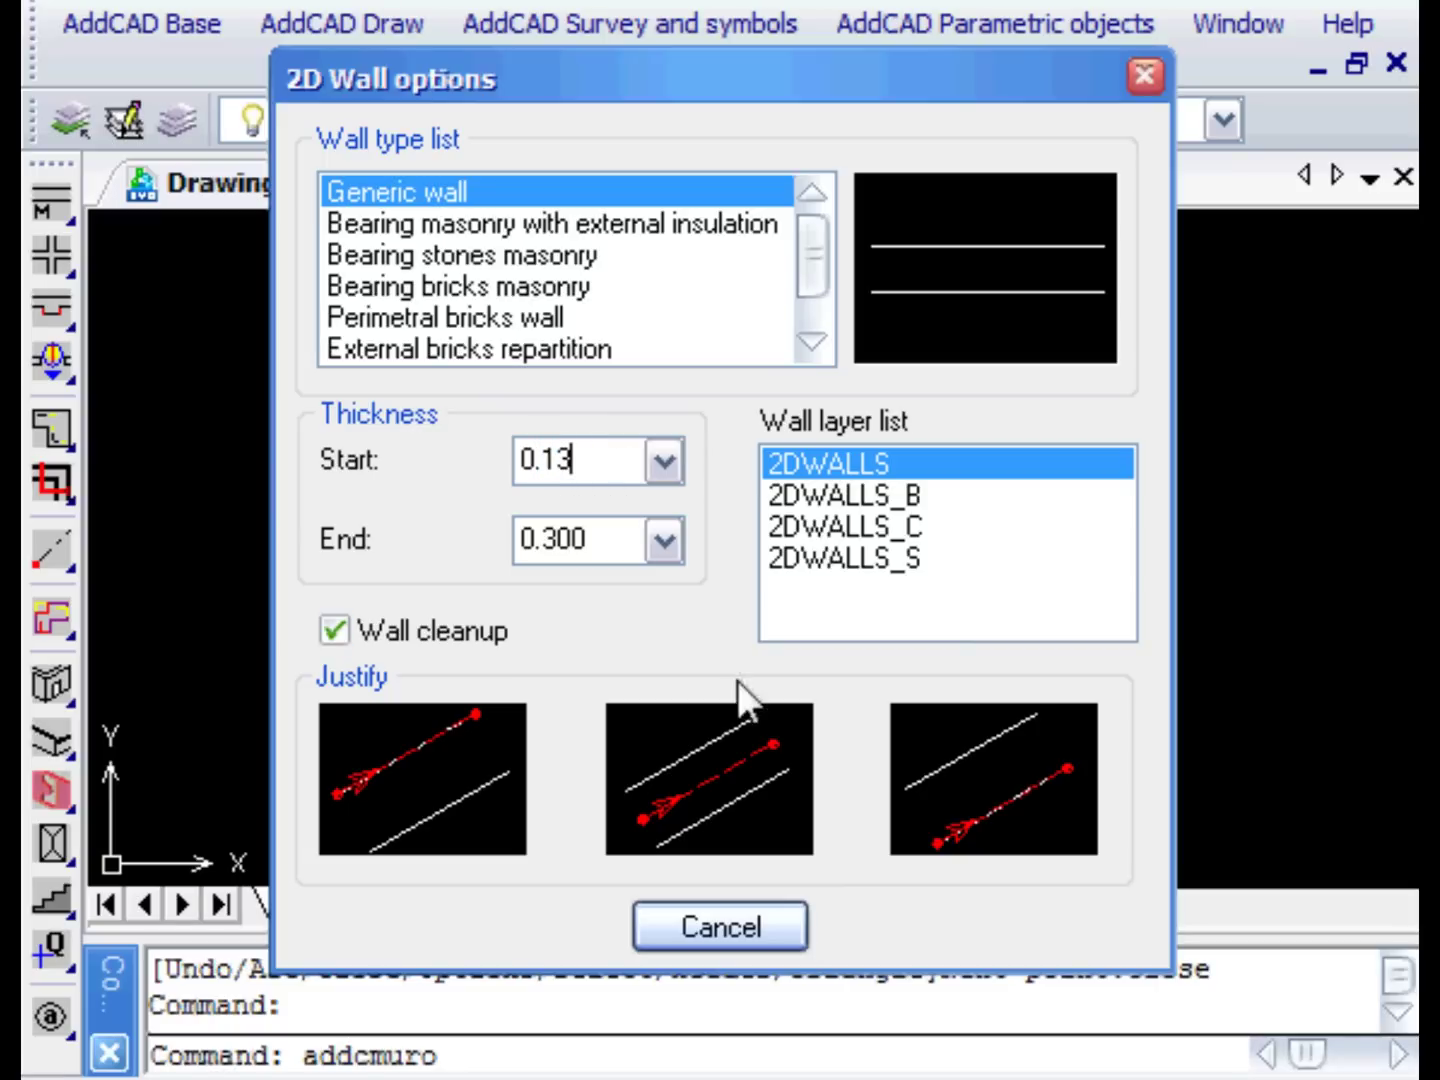
left_click(969, 805)
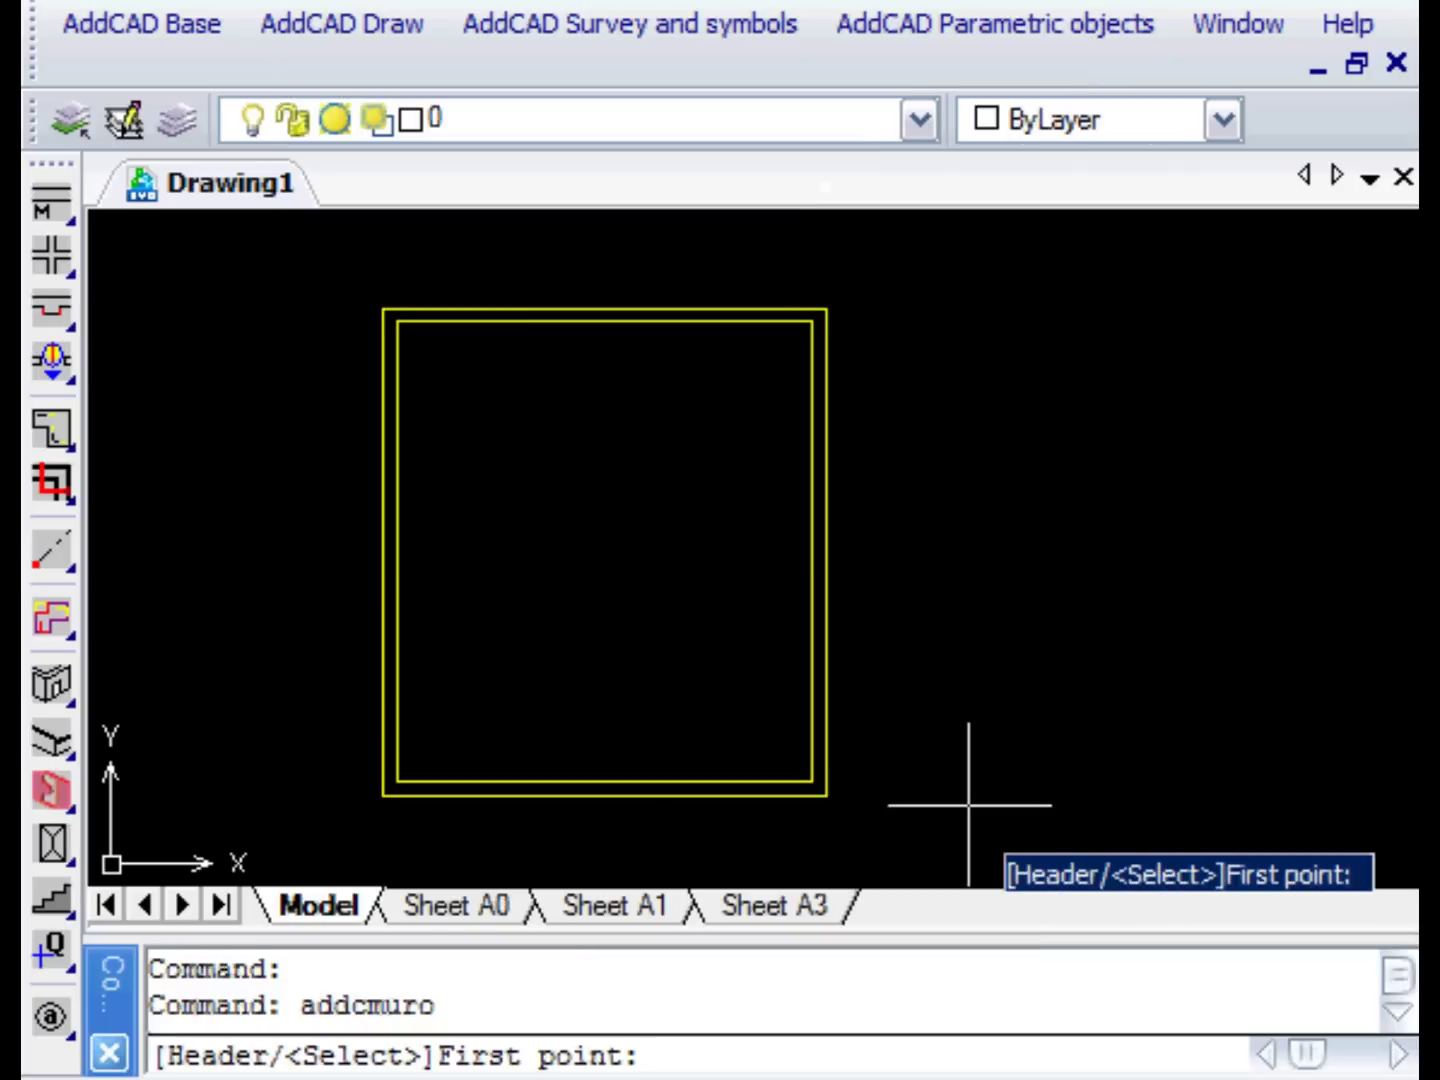
right_click(674, 720)
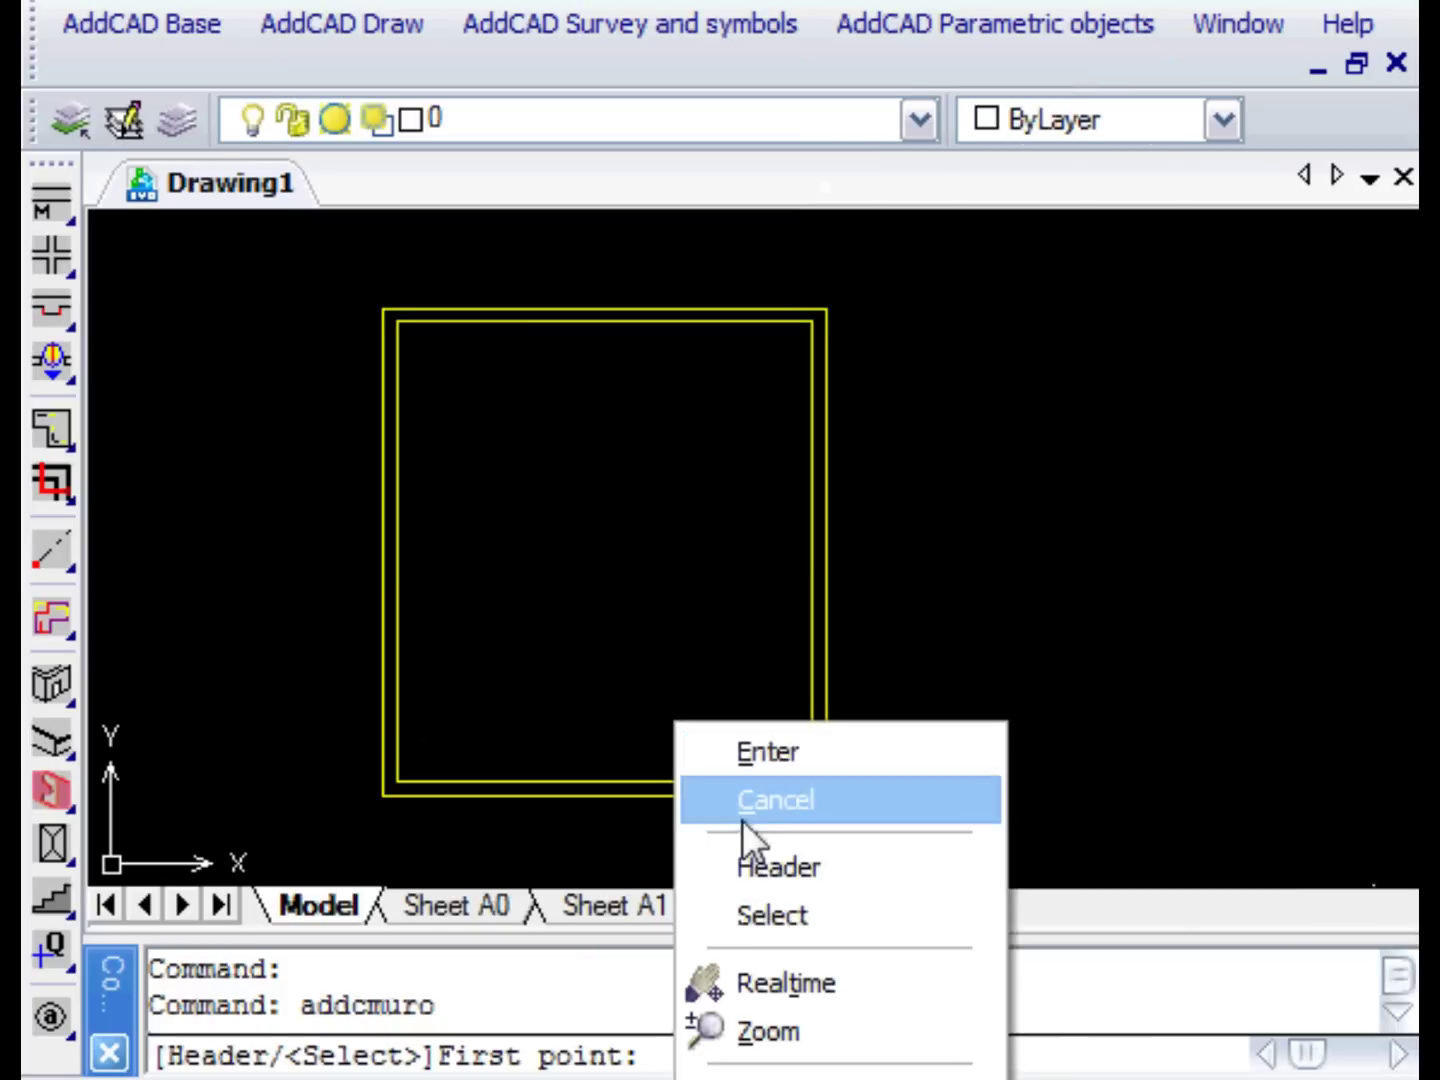
left_click(770, 905)
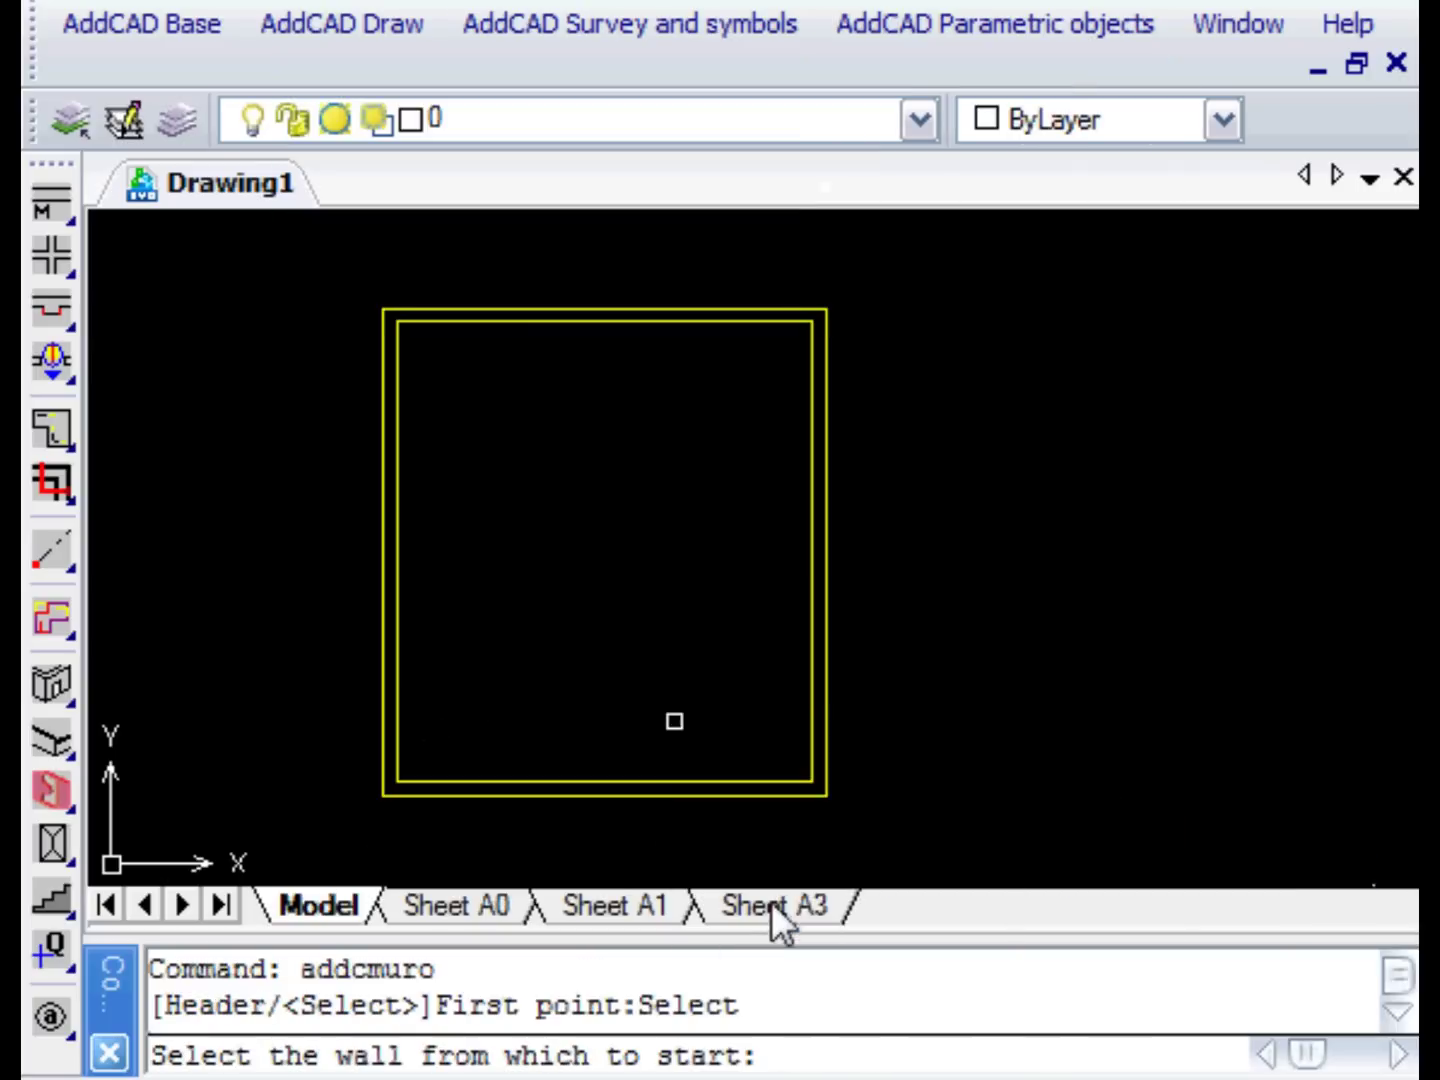
left_click(705, 778)
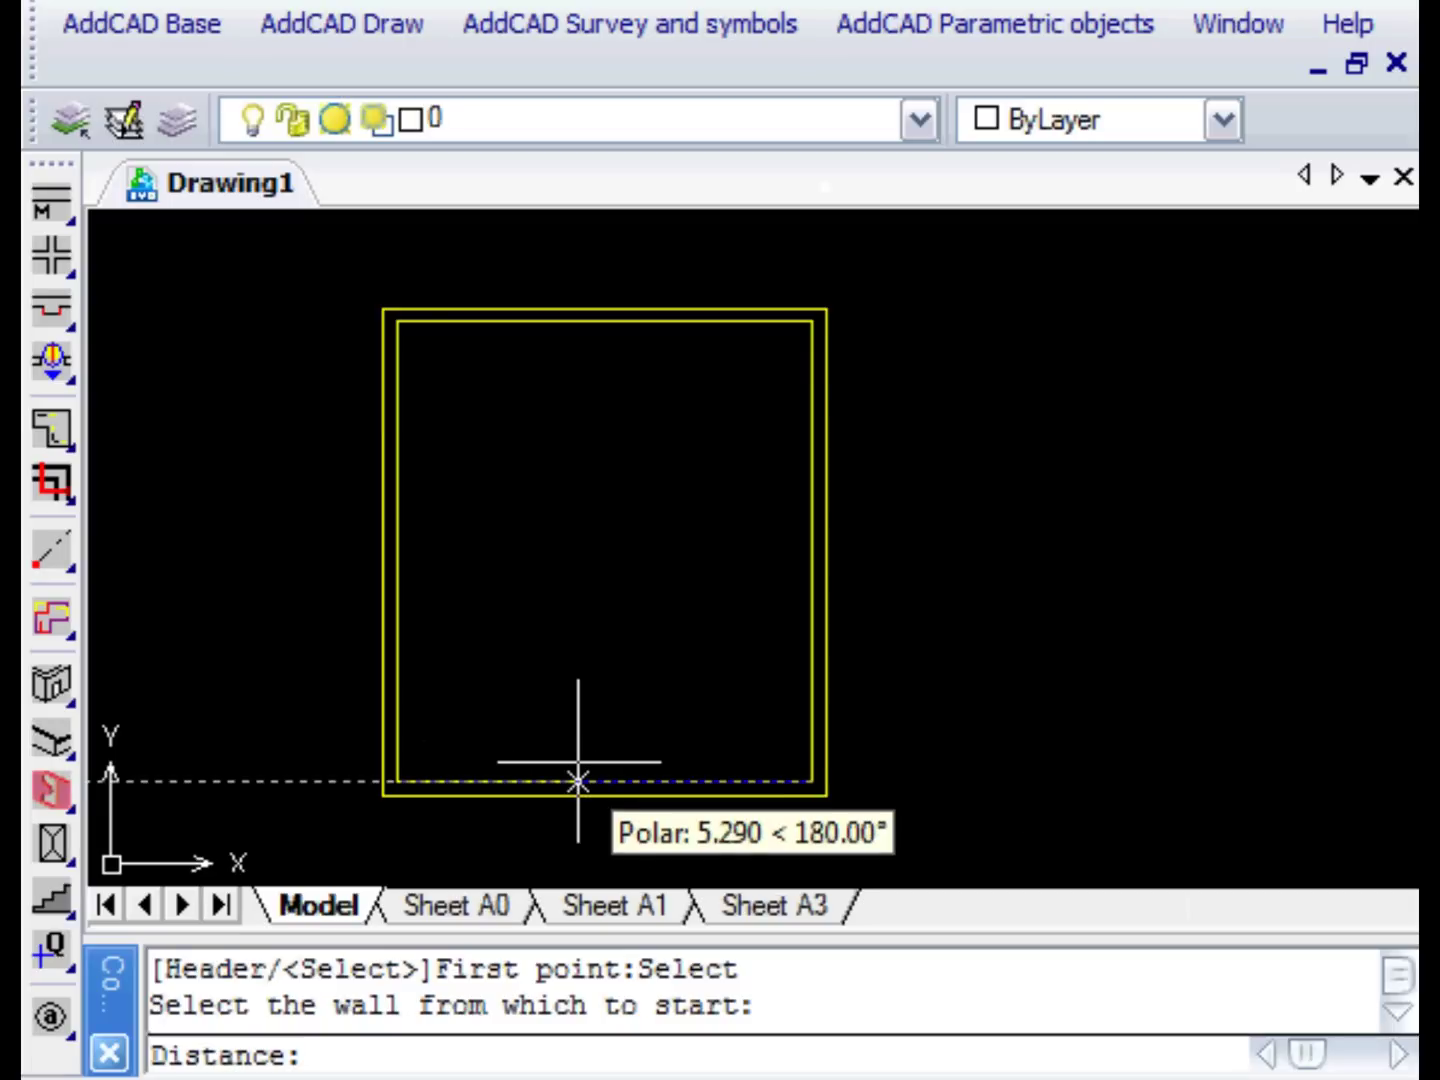
type("4")
key("Return")
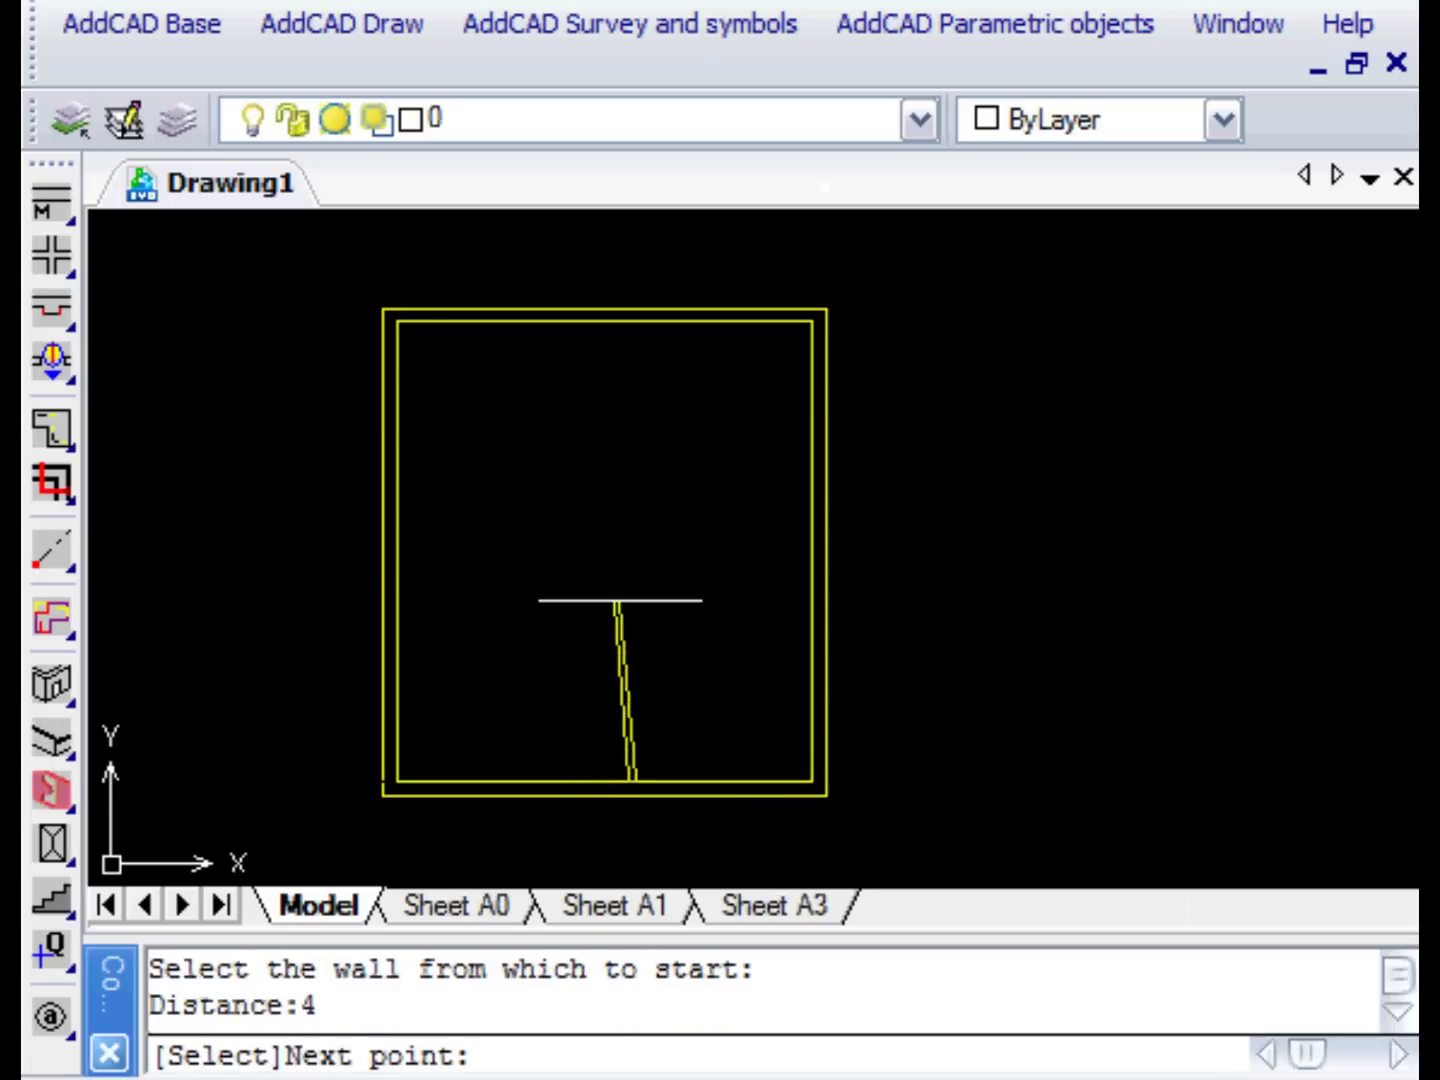
With ortho on, raise the partition 5 units and end it perpendicular to the right wall.
key("F8")
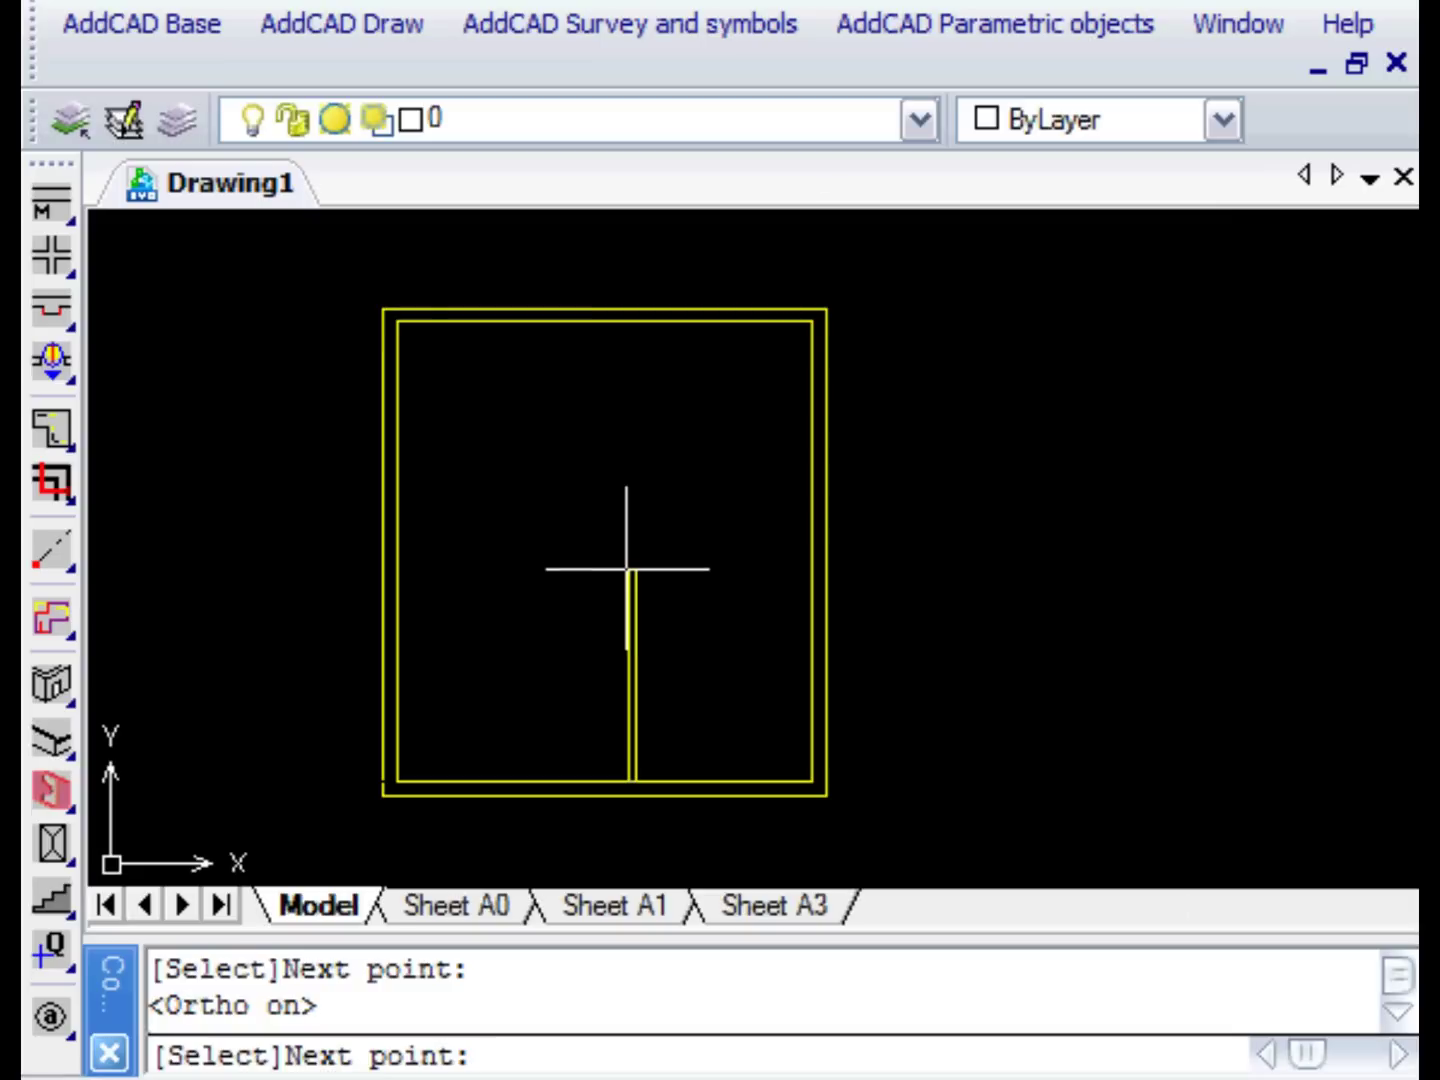
type("5")
key("Return")
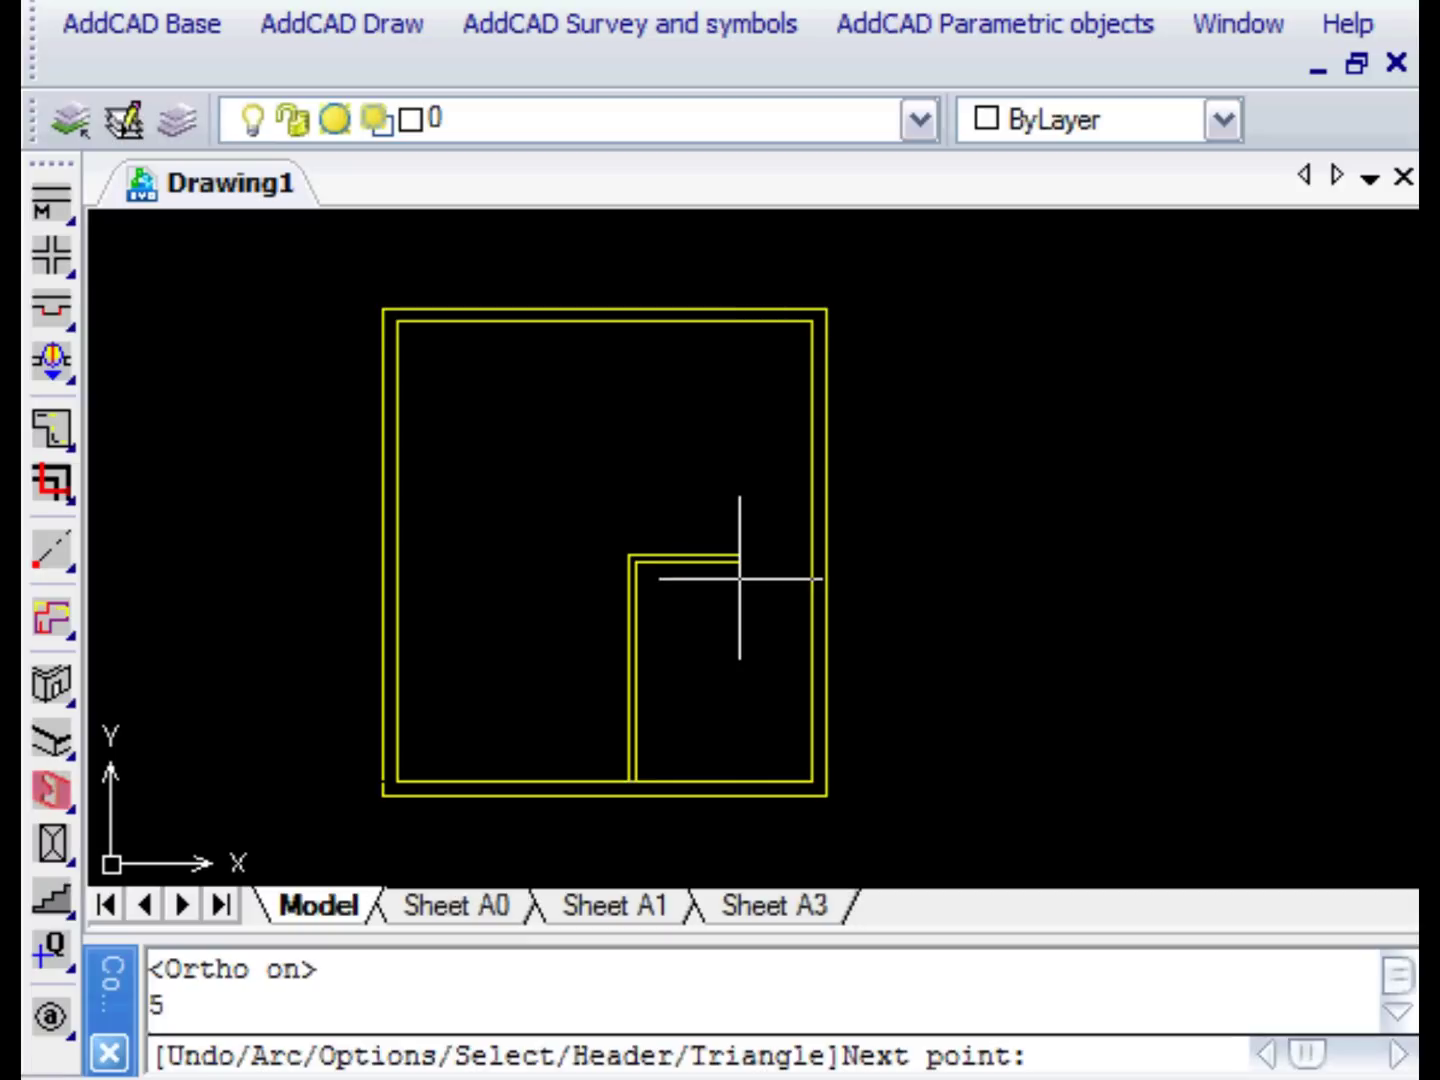
right_click(760, 580, "shift")
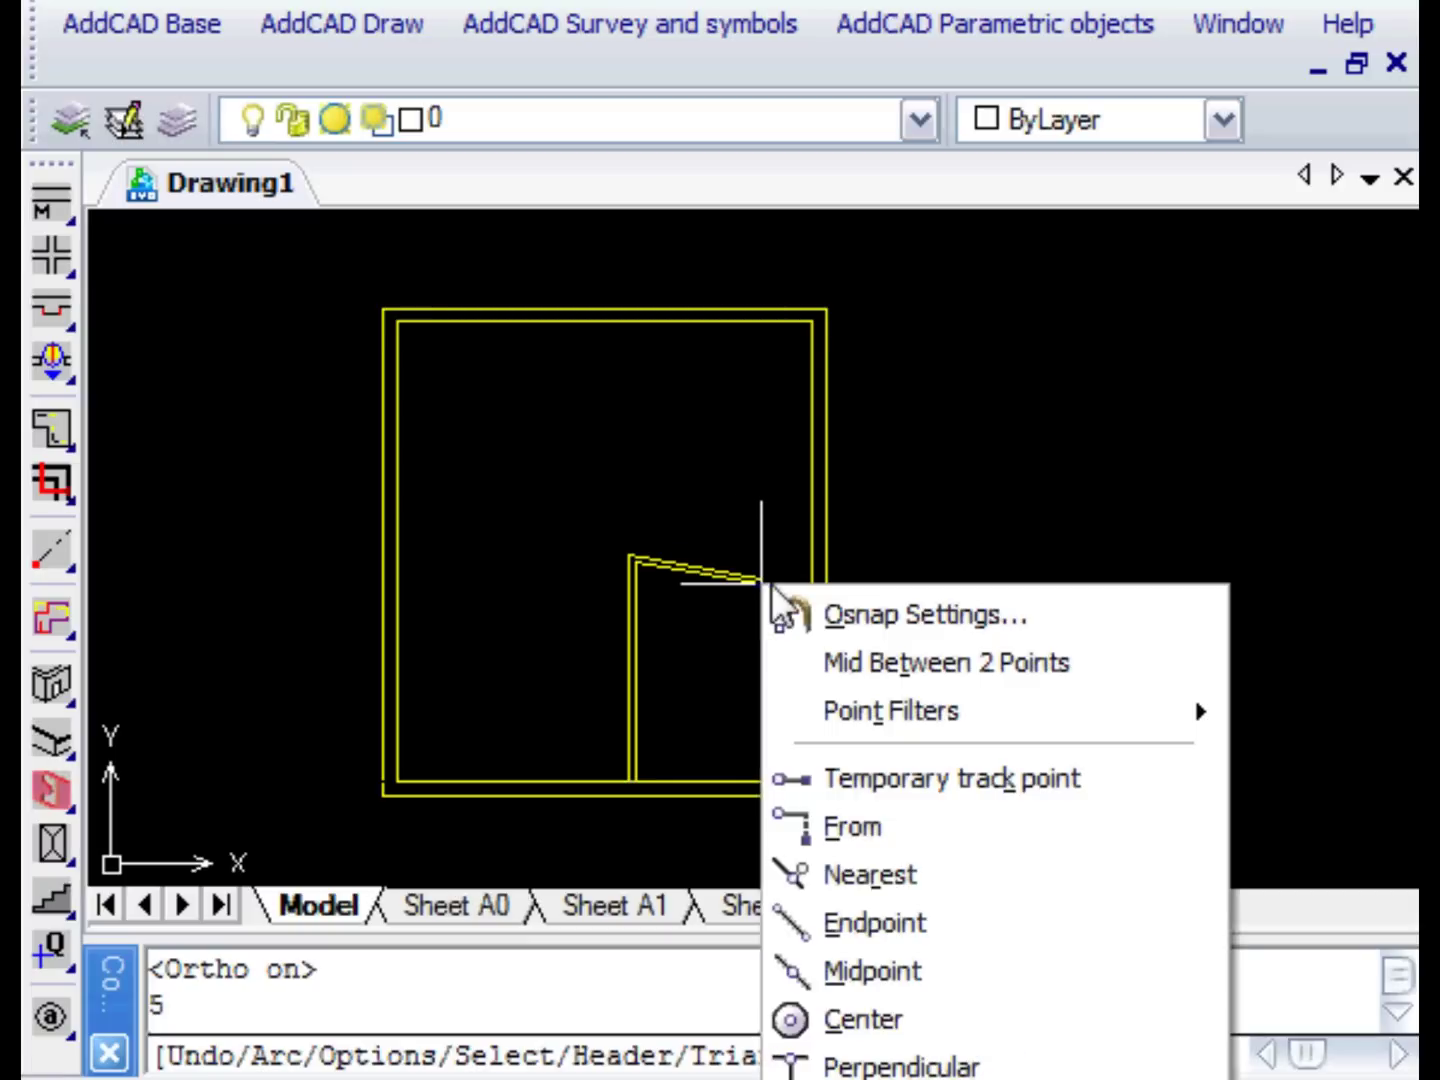
left_click(897, 1067)
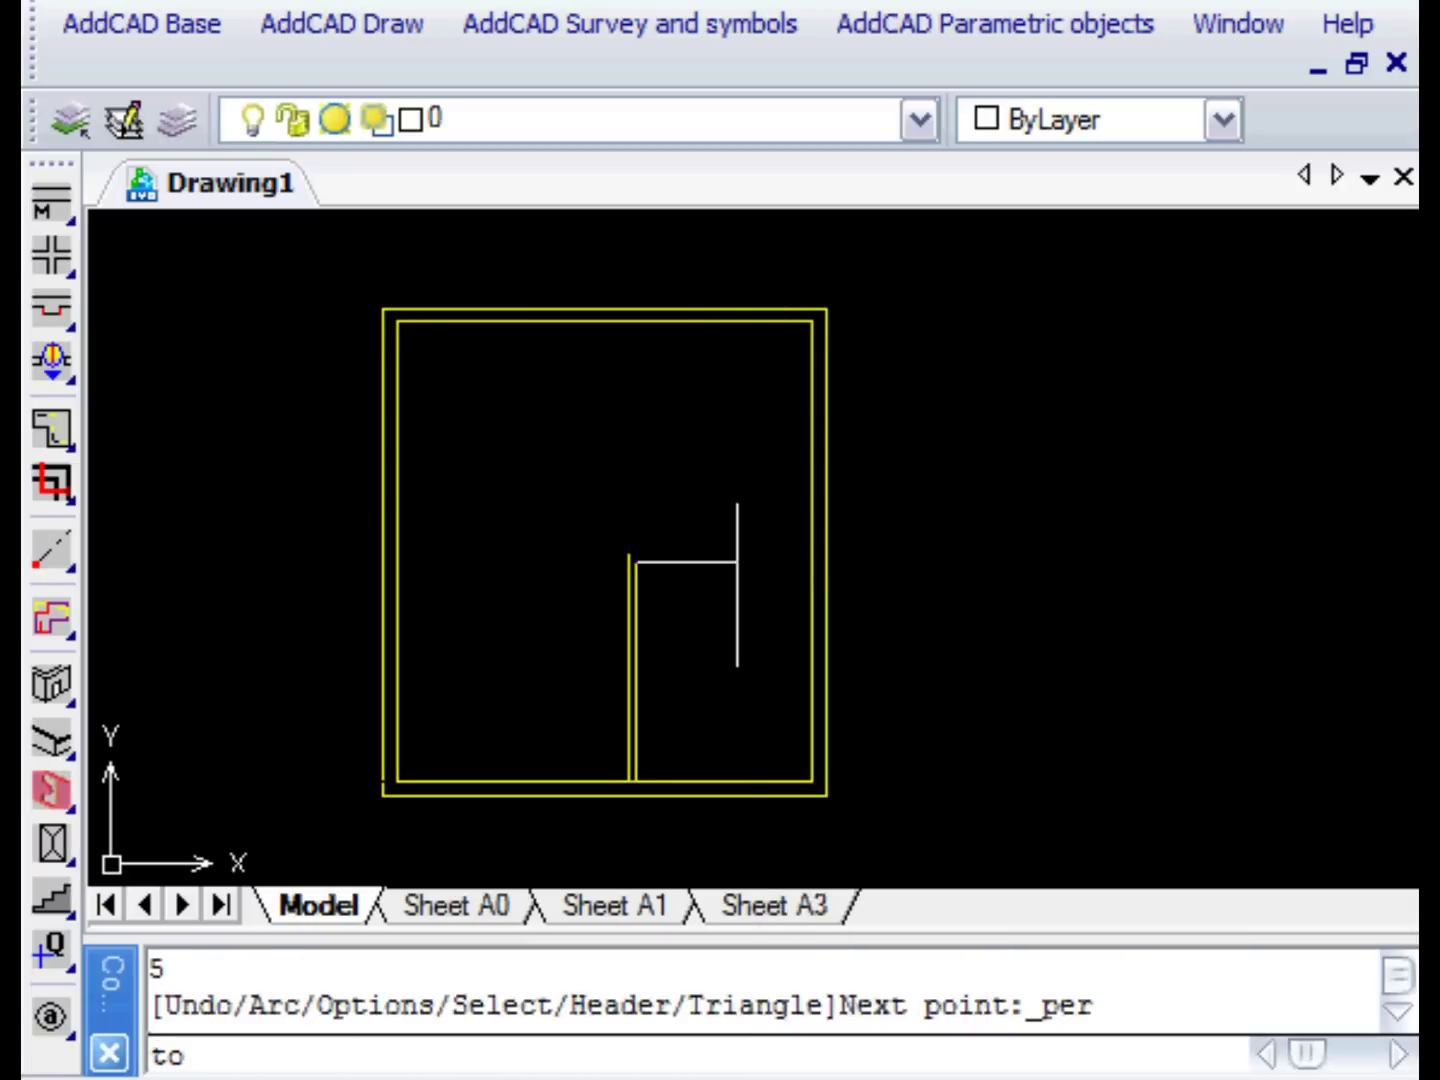
left_click(811, 563)
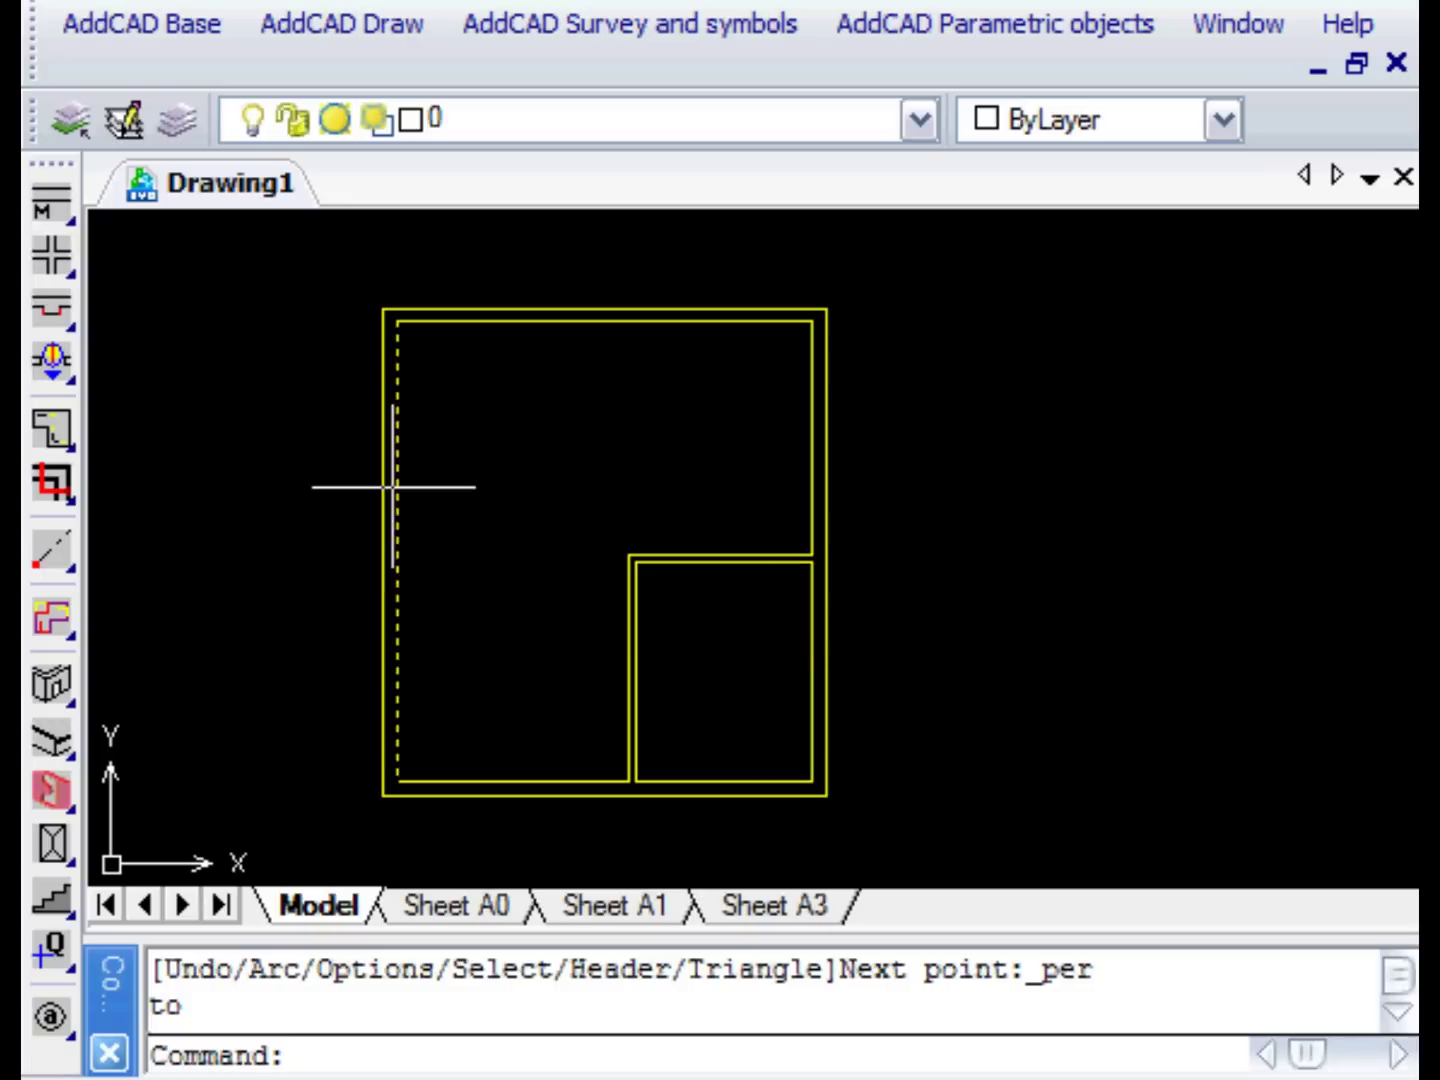
Start a new wall on layer 2DWALLS_C with the chosen alignment.
left_click(53, 202)
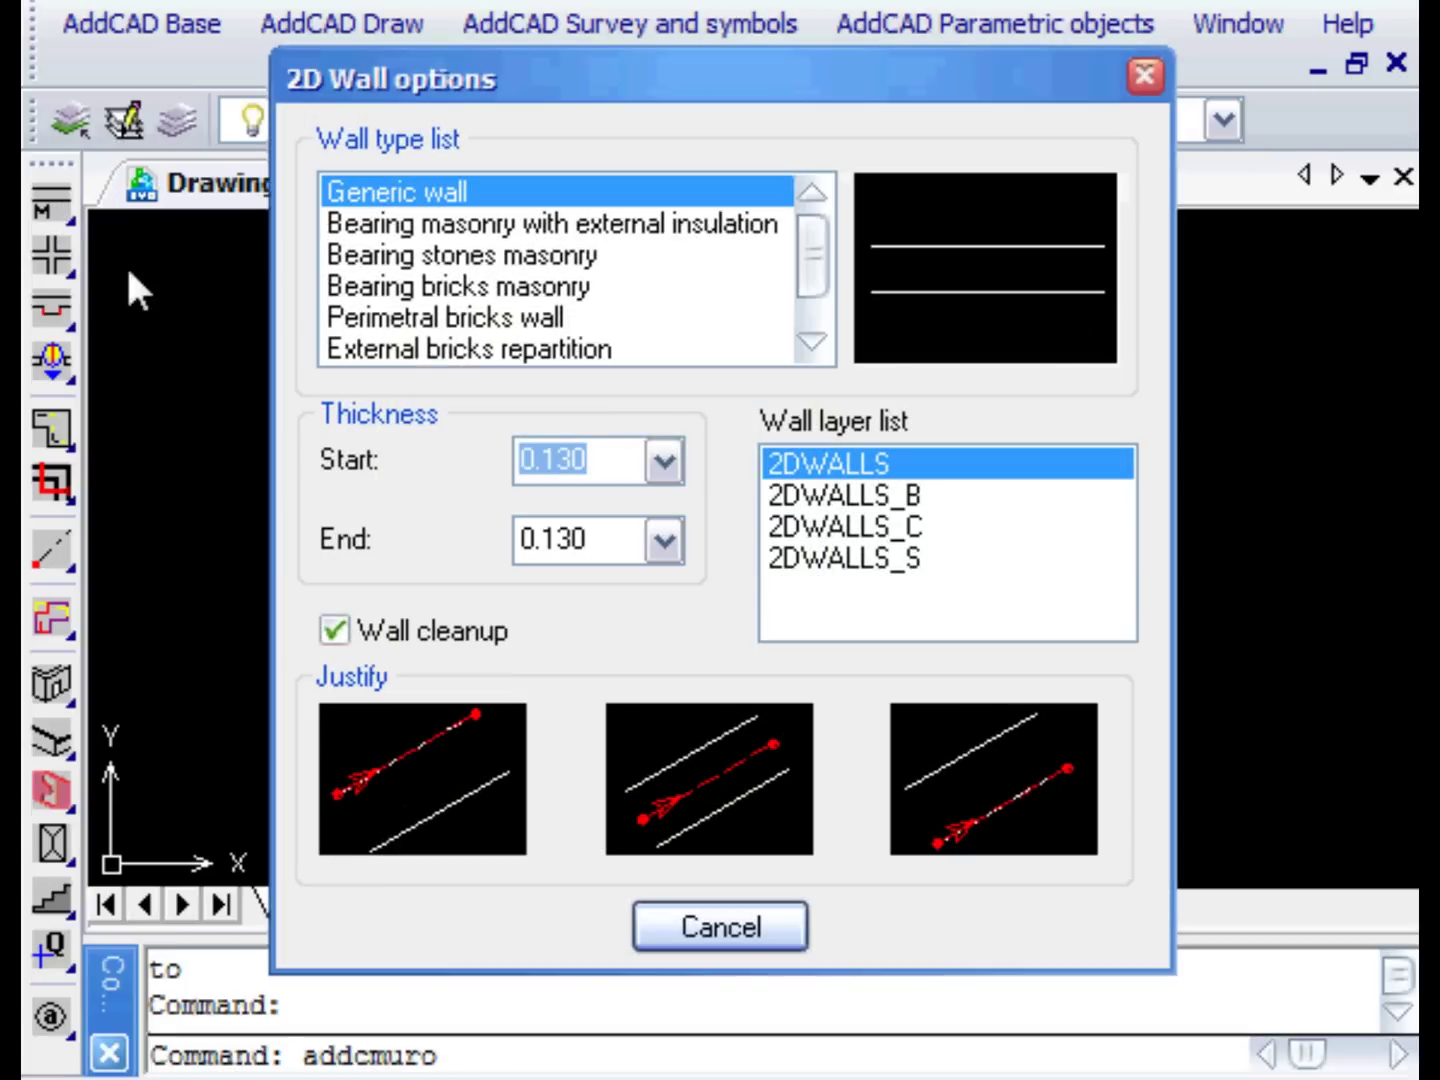
left_click(845, 526)
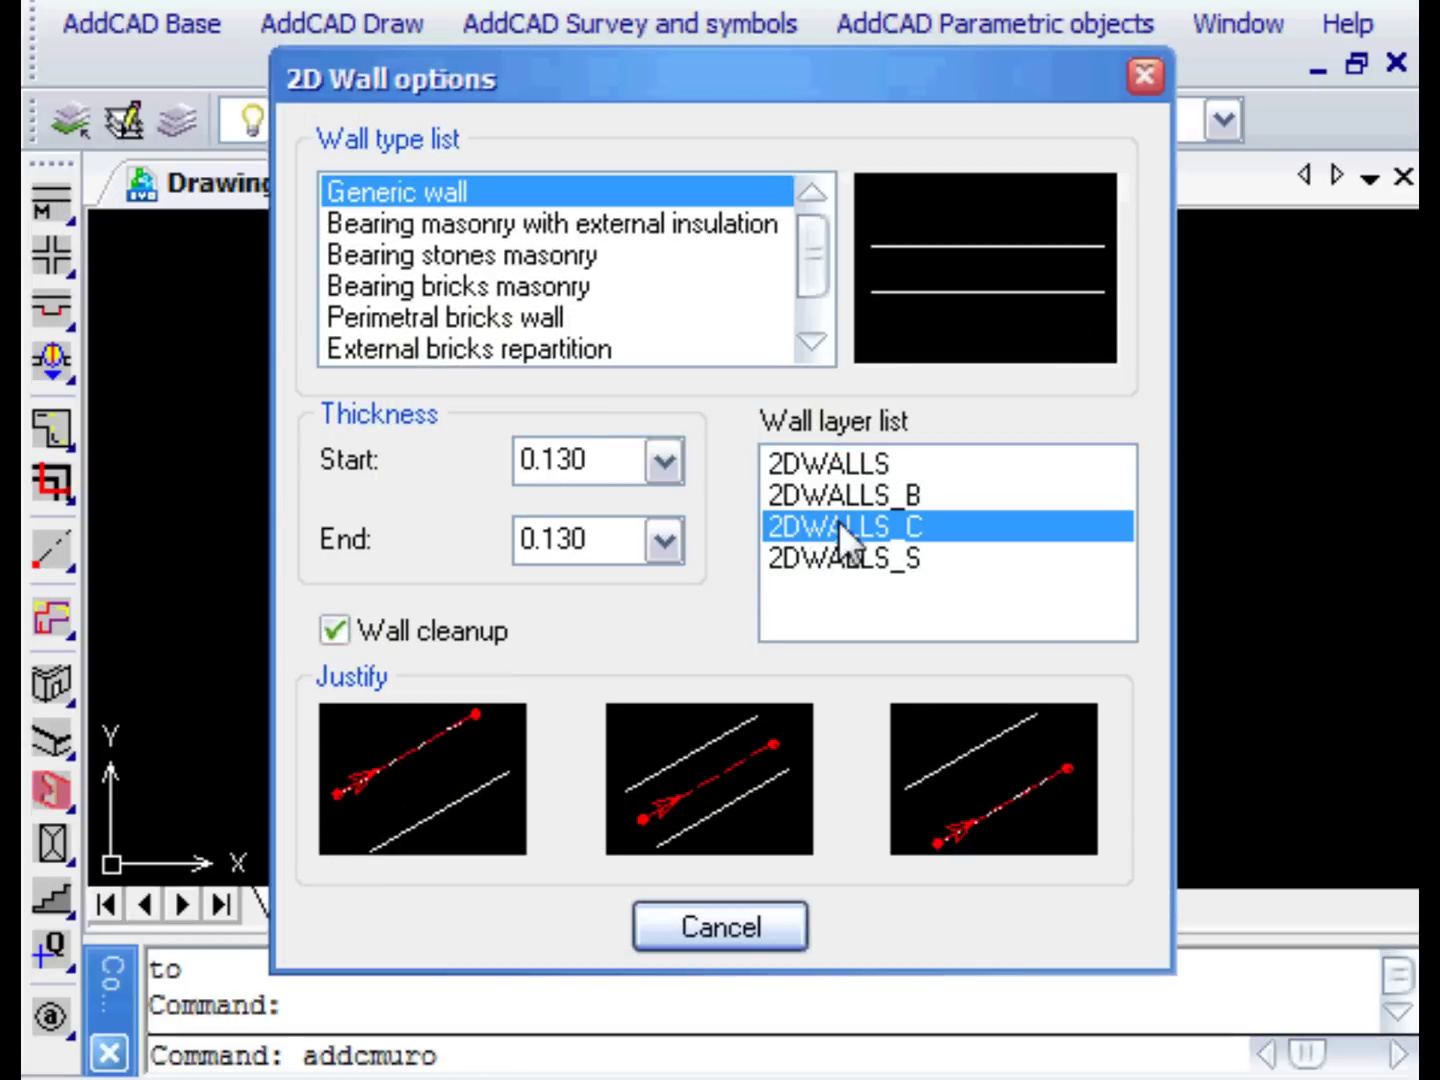
left_click(403, 769)
Start the wall from the corner room's top wall at distance 0 and place a short upward segment.
scroll(611, 562, "up", 2)
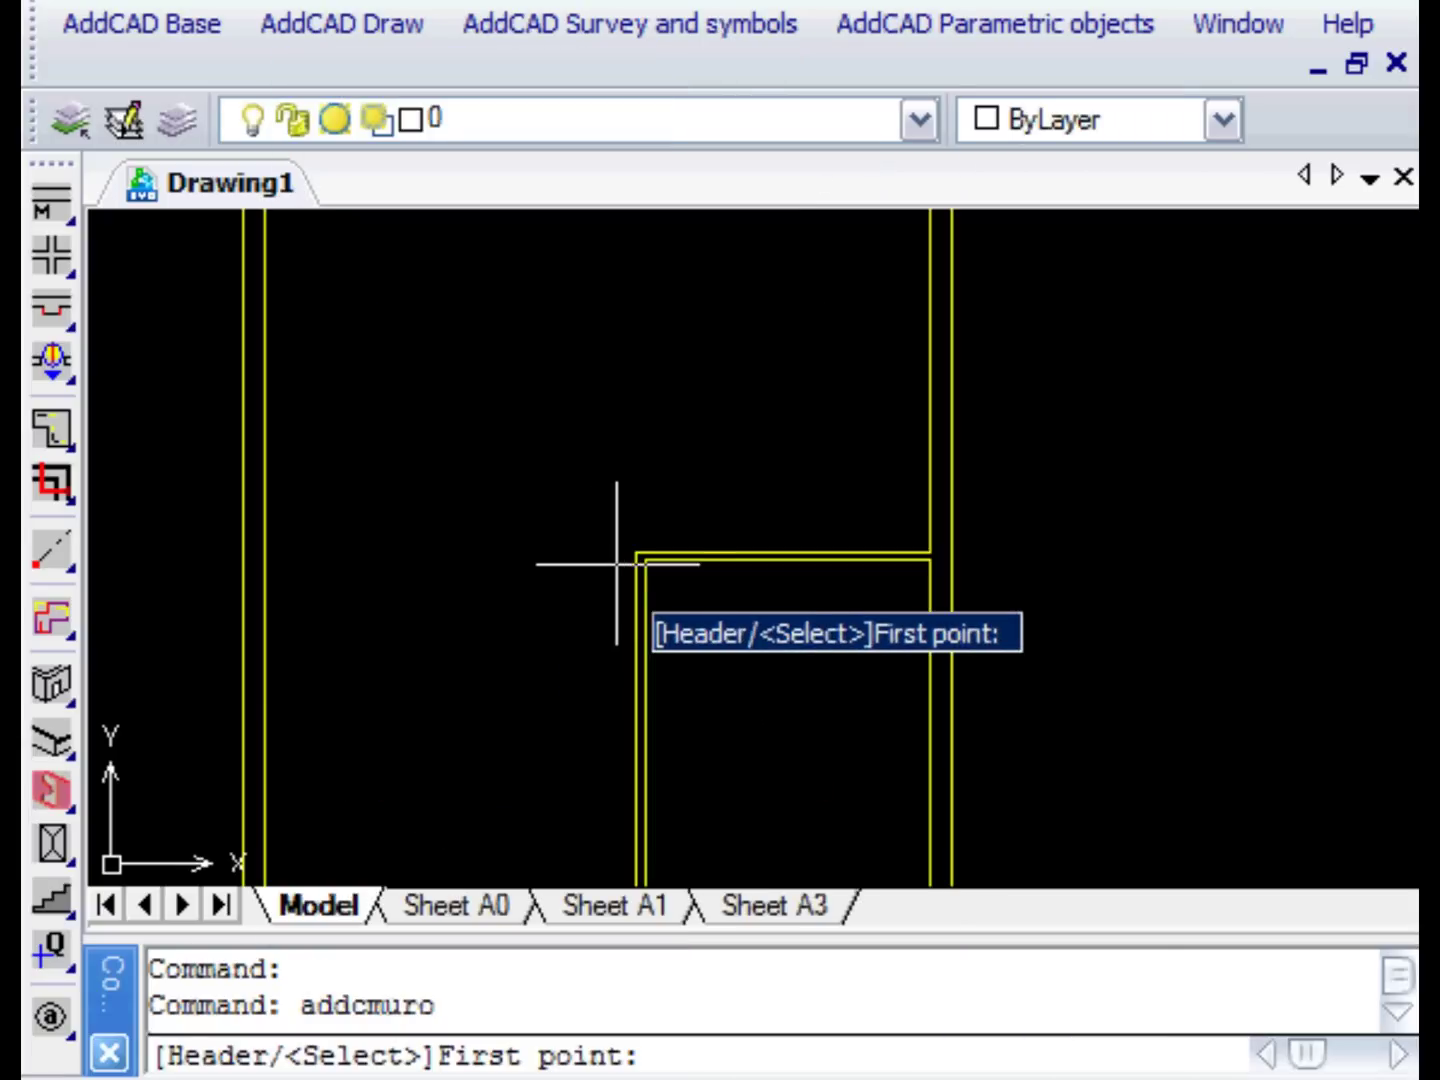
right_click(716, 481)
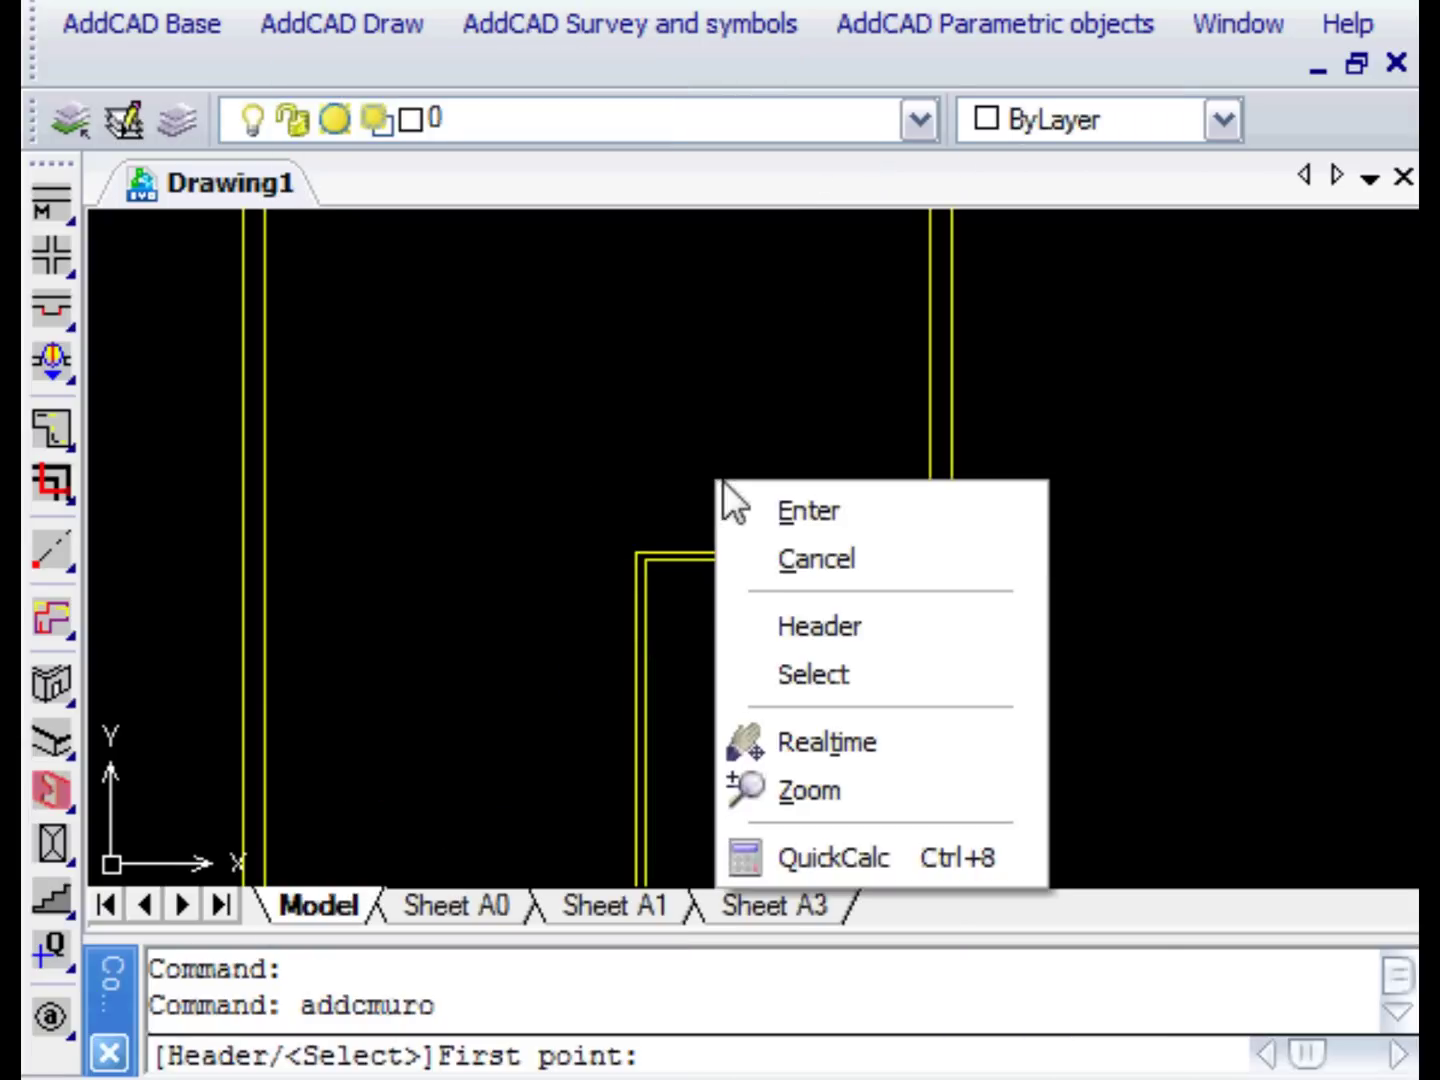
left_click(814, 679)
left_click(757, 551)
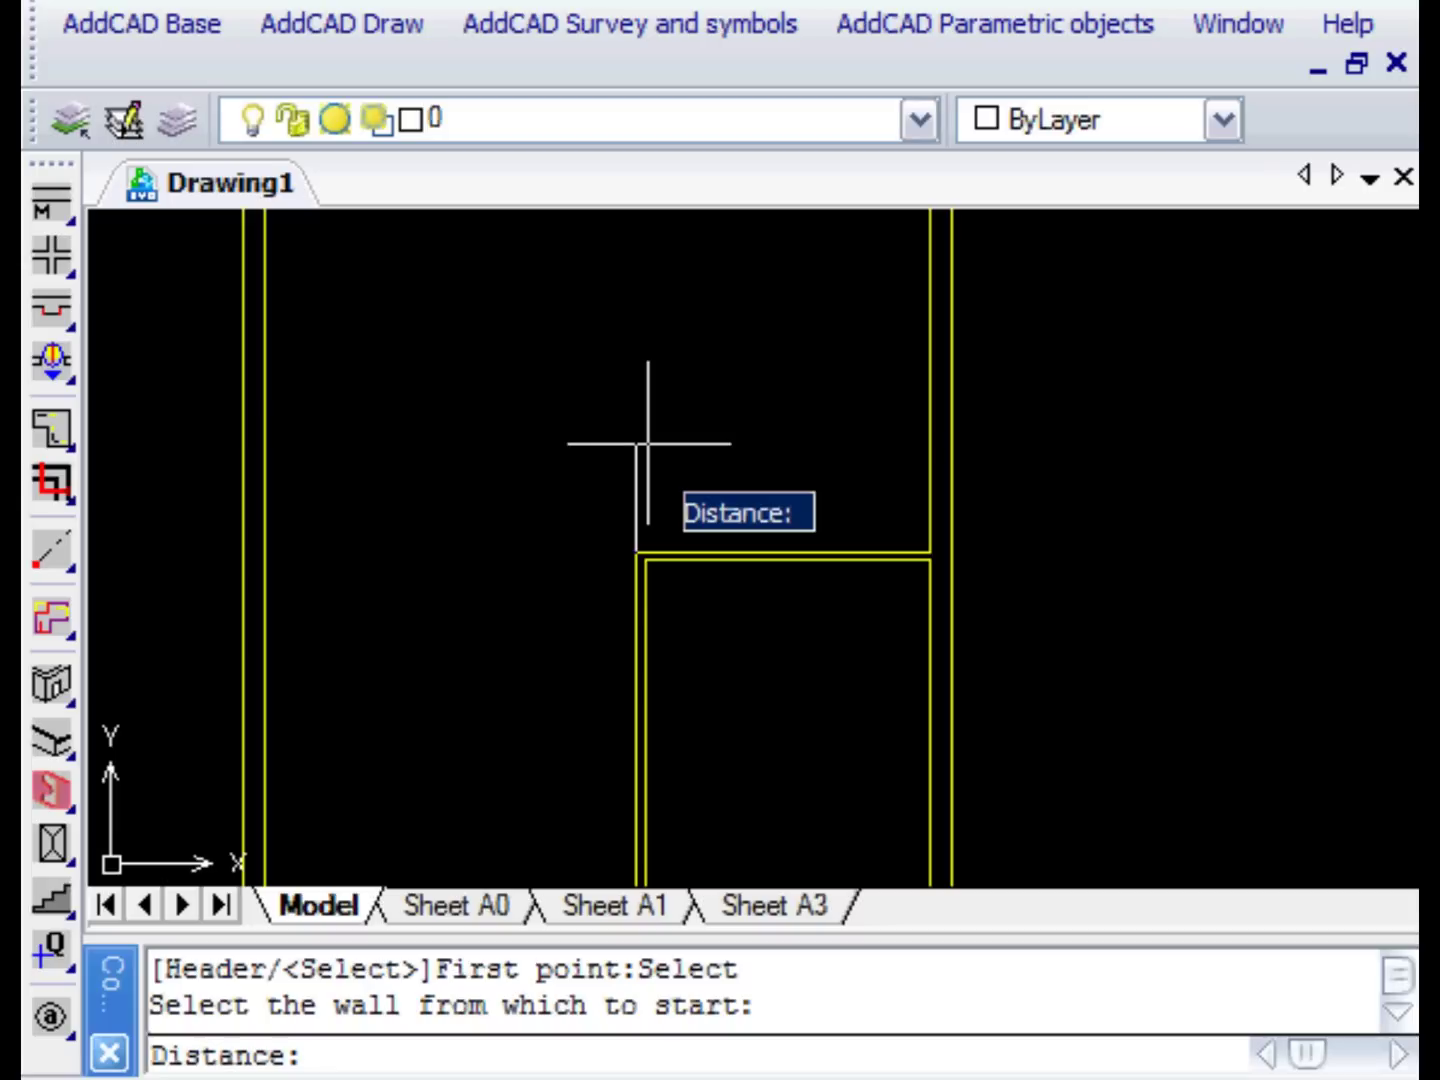
type("0")
key("Return")
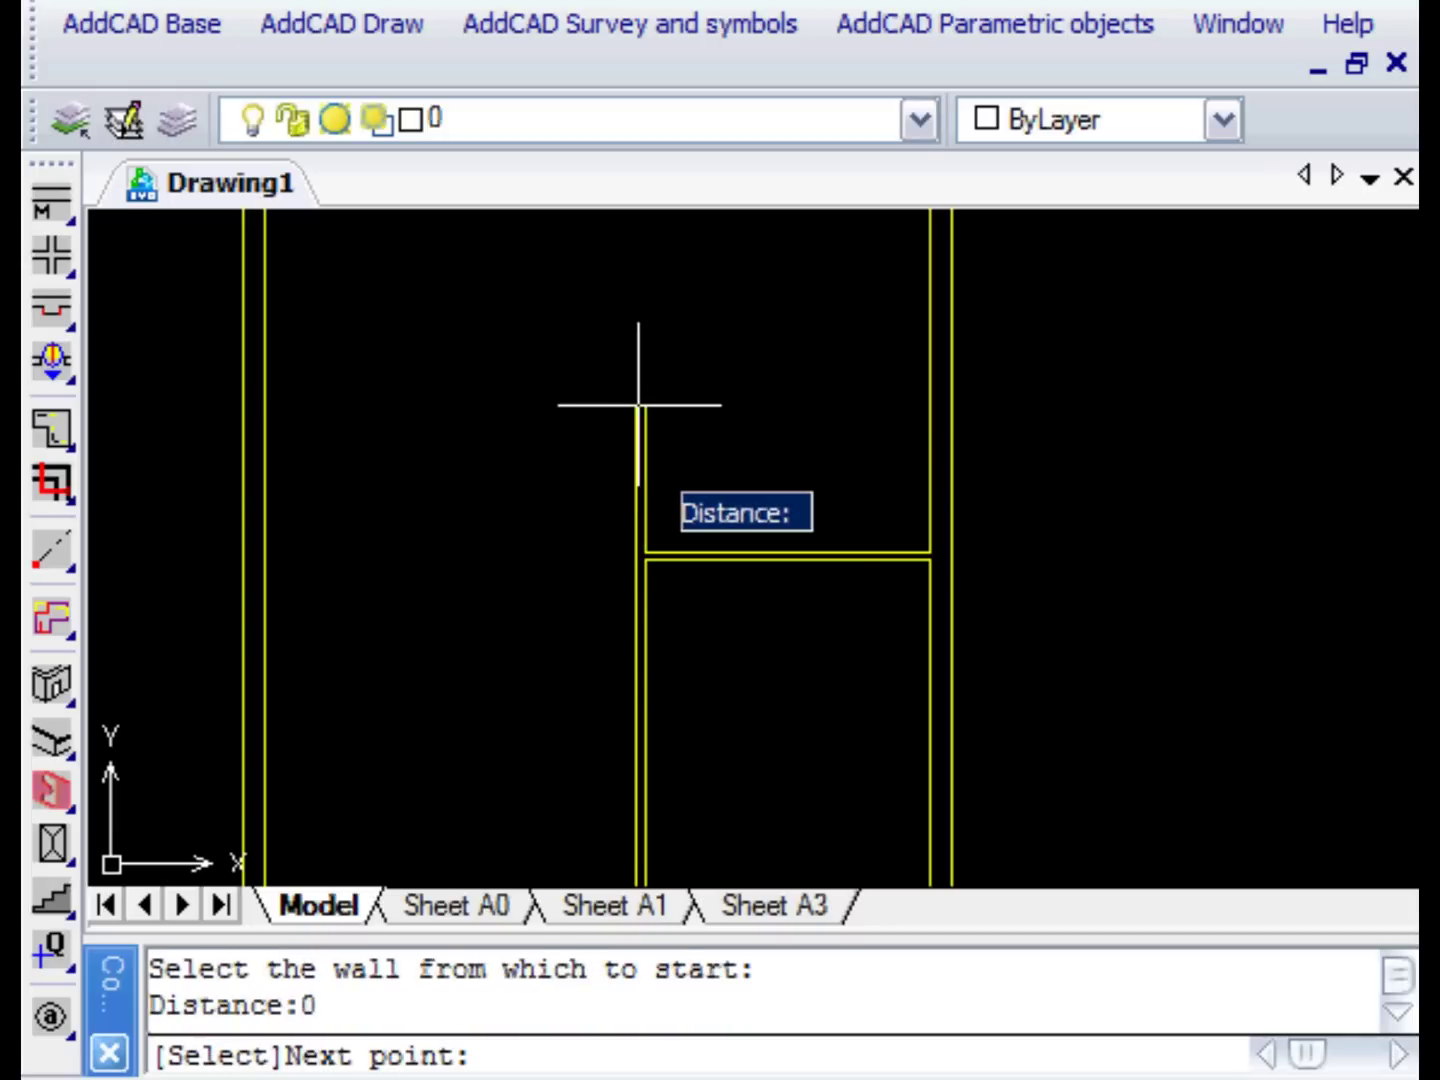
middle_click_drag(655, 409, 640, 453)
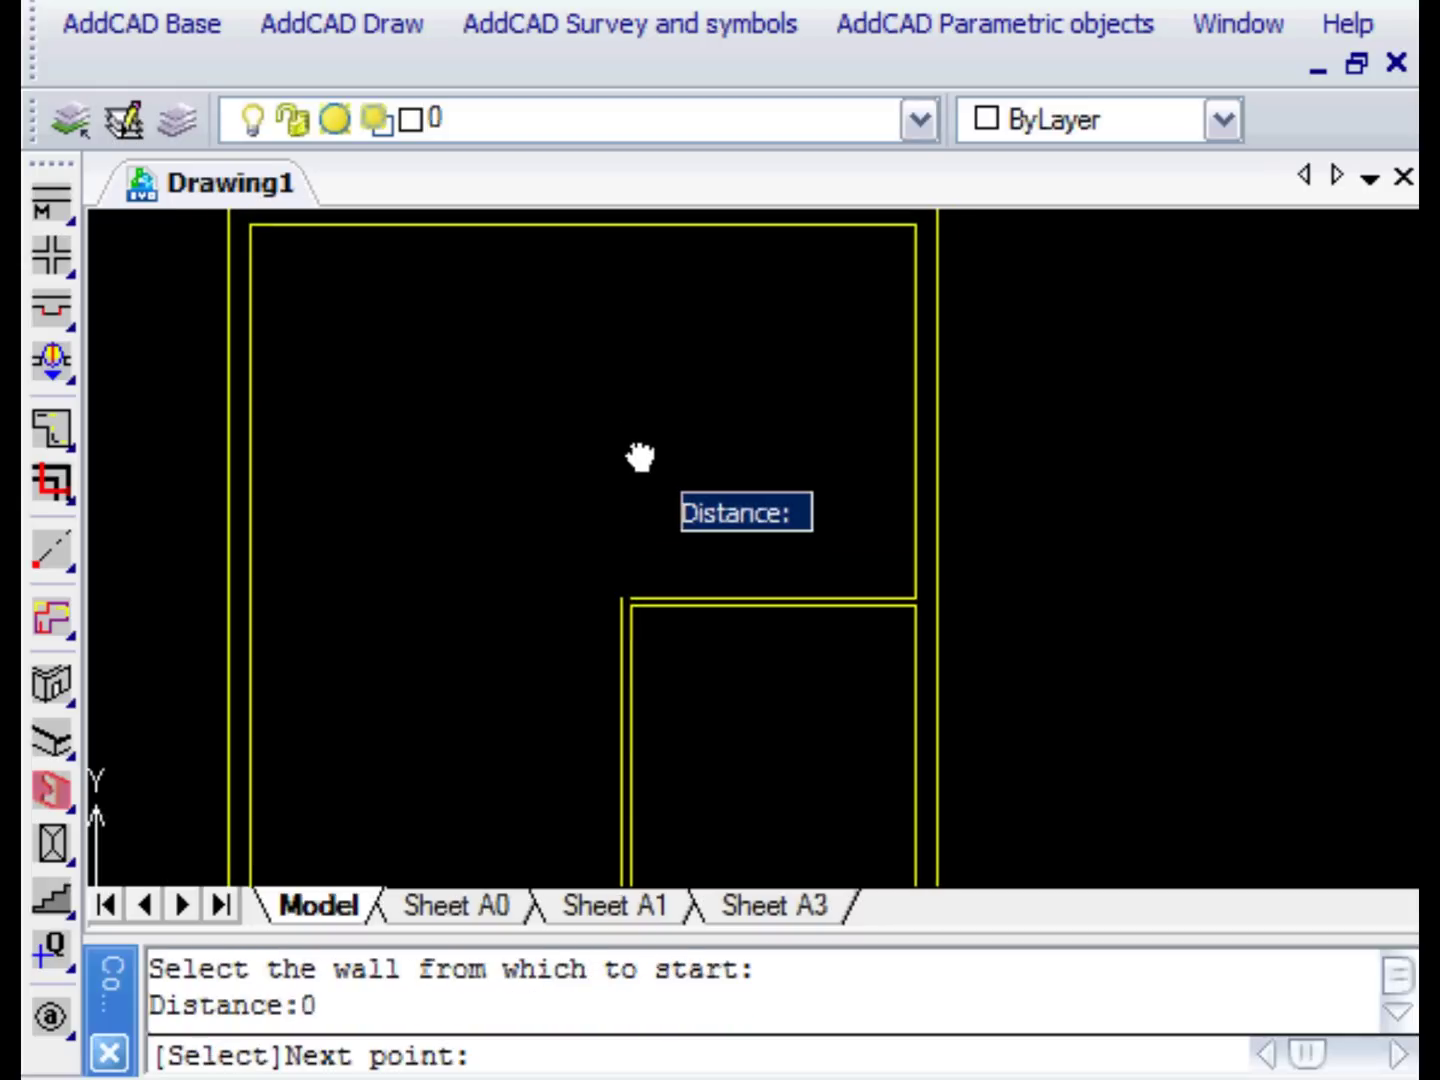
left_click(618, 500)
left_click(628, 508)
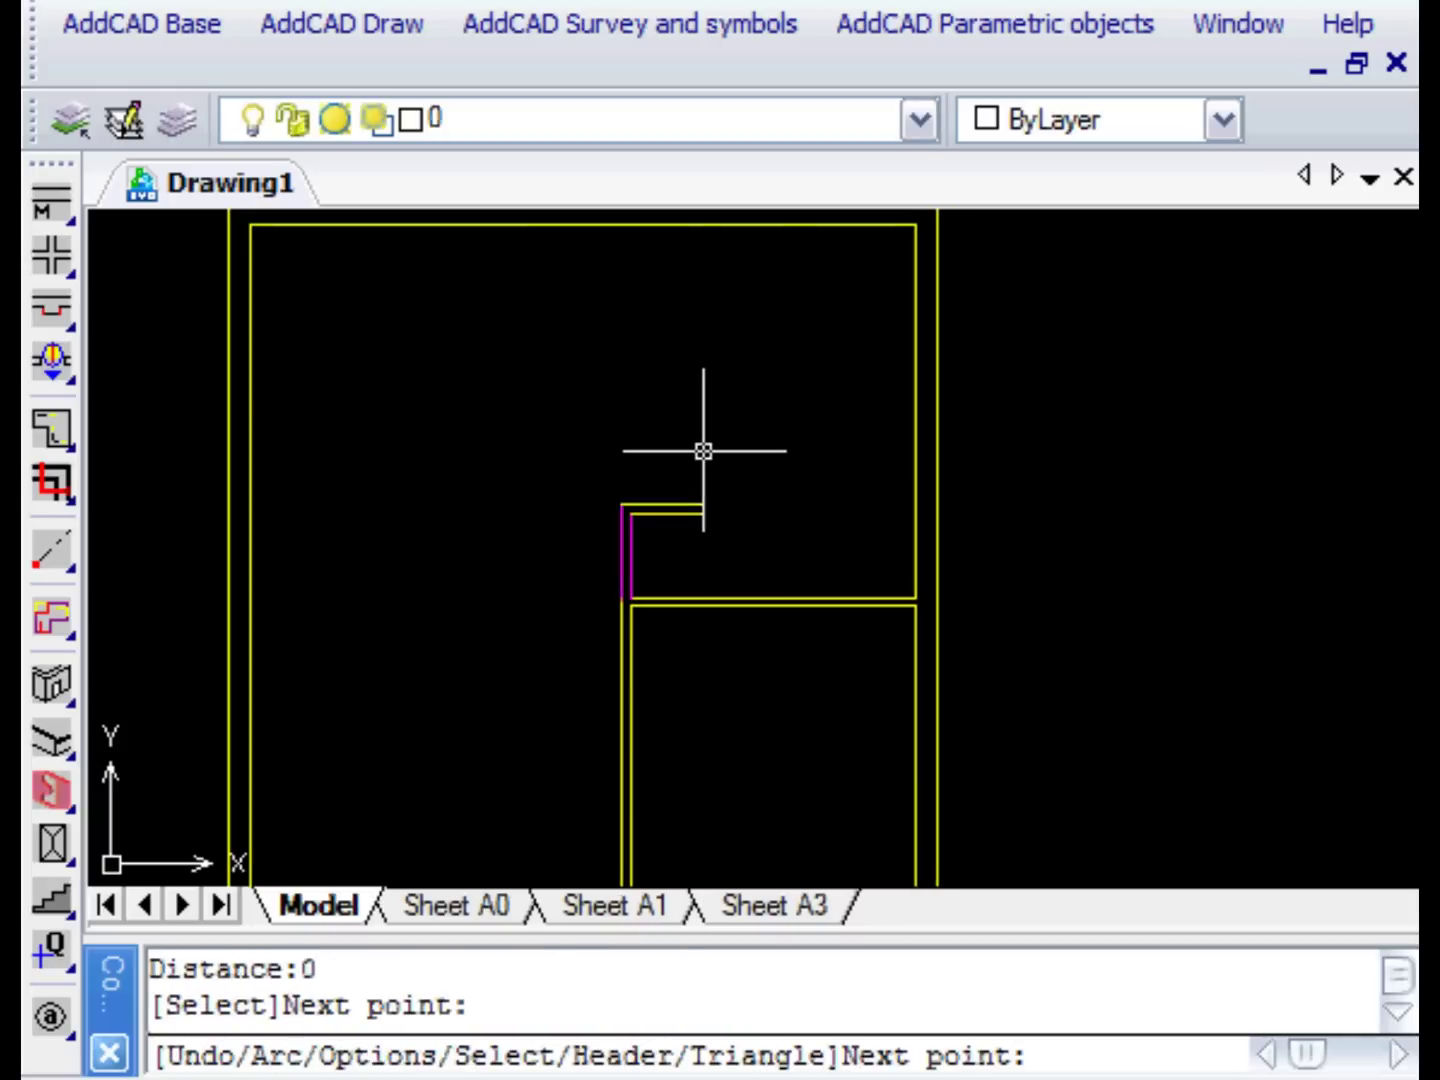
Add a reversed arc segment bulging left, then run the wall straight to the top outer wall.
right_click(703, 451)
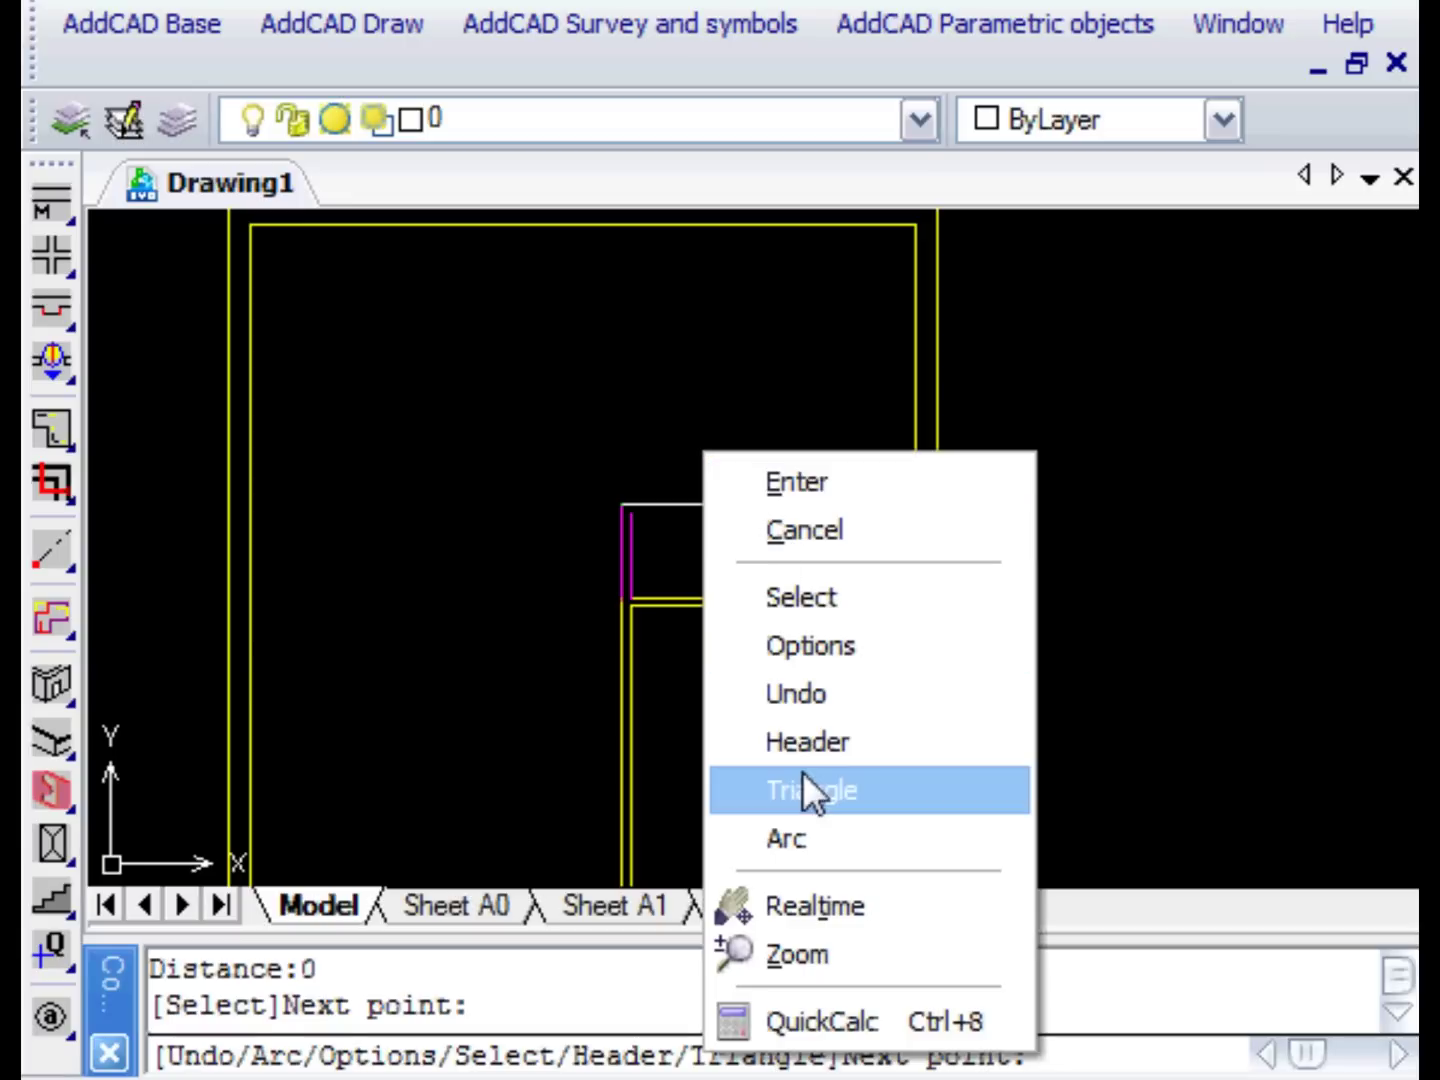
left_click(806, 849)
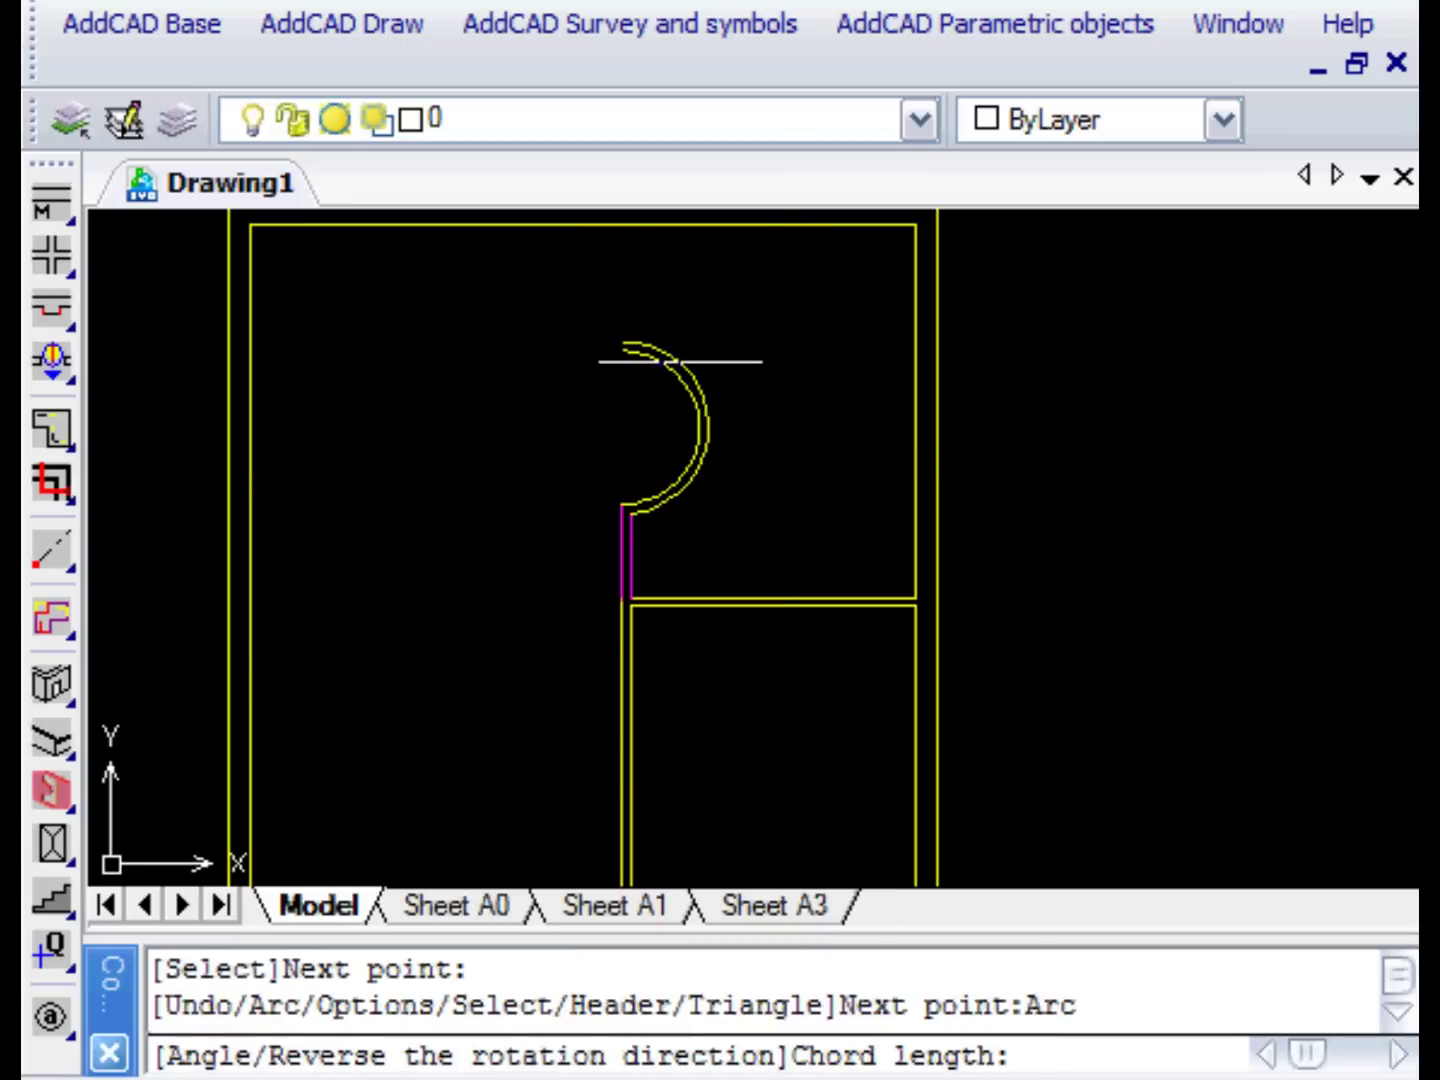
right_click(708, 388)
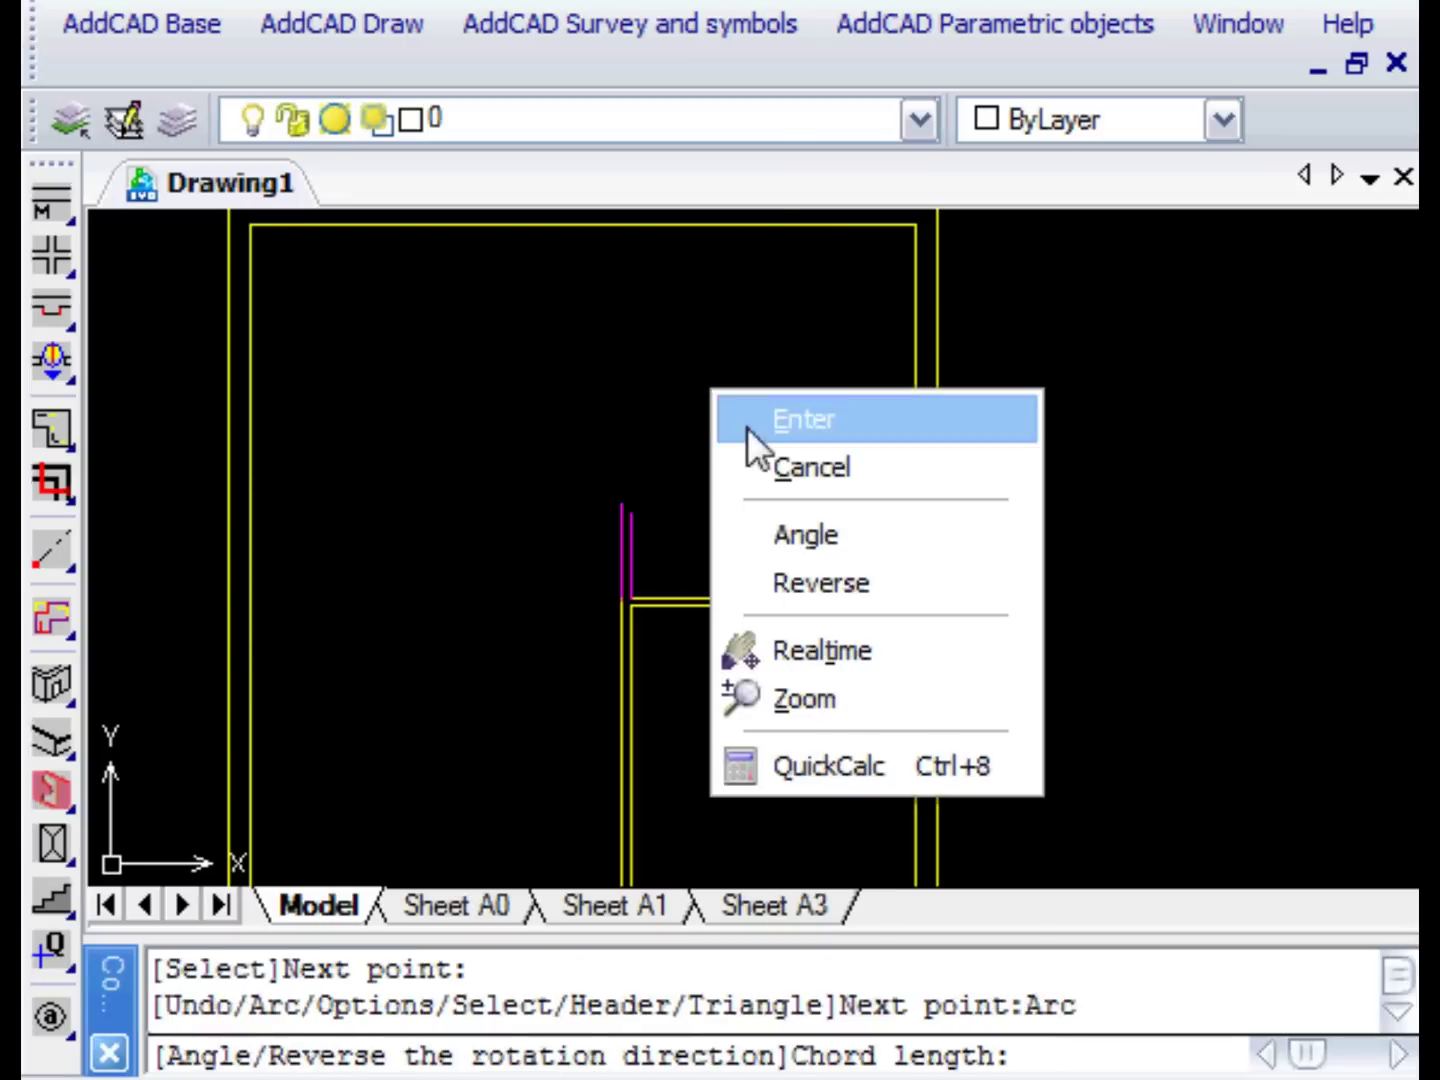
left_click(814, 586)
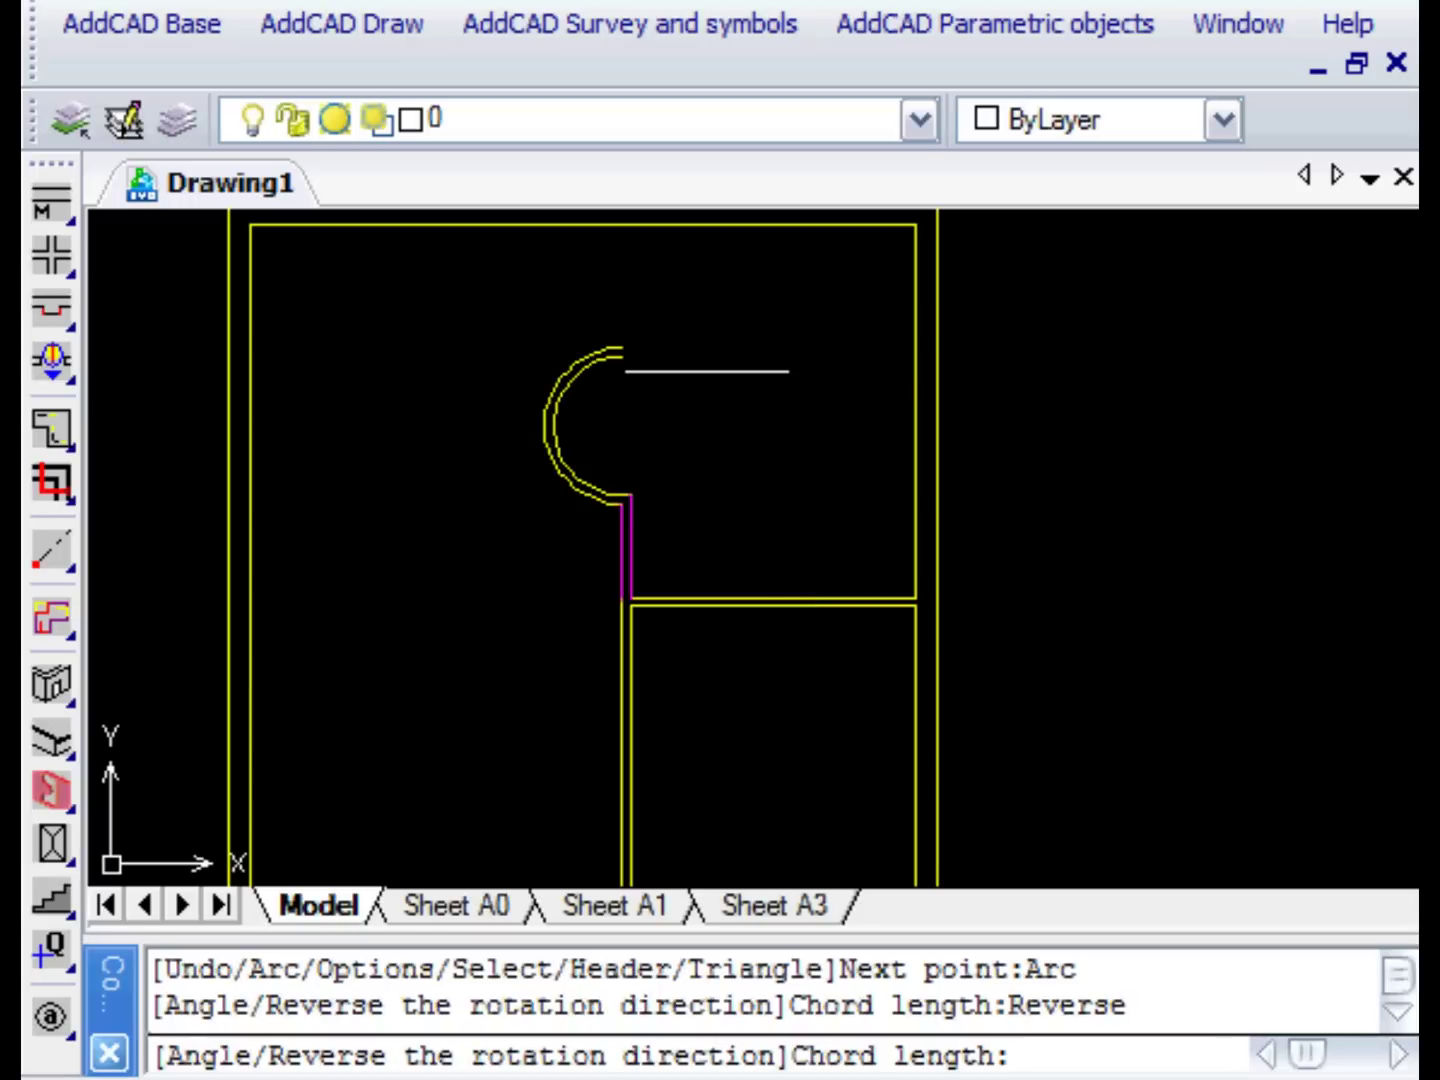
left_click(701, 351)
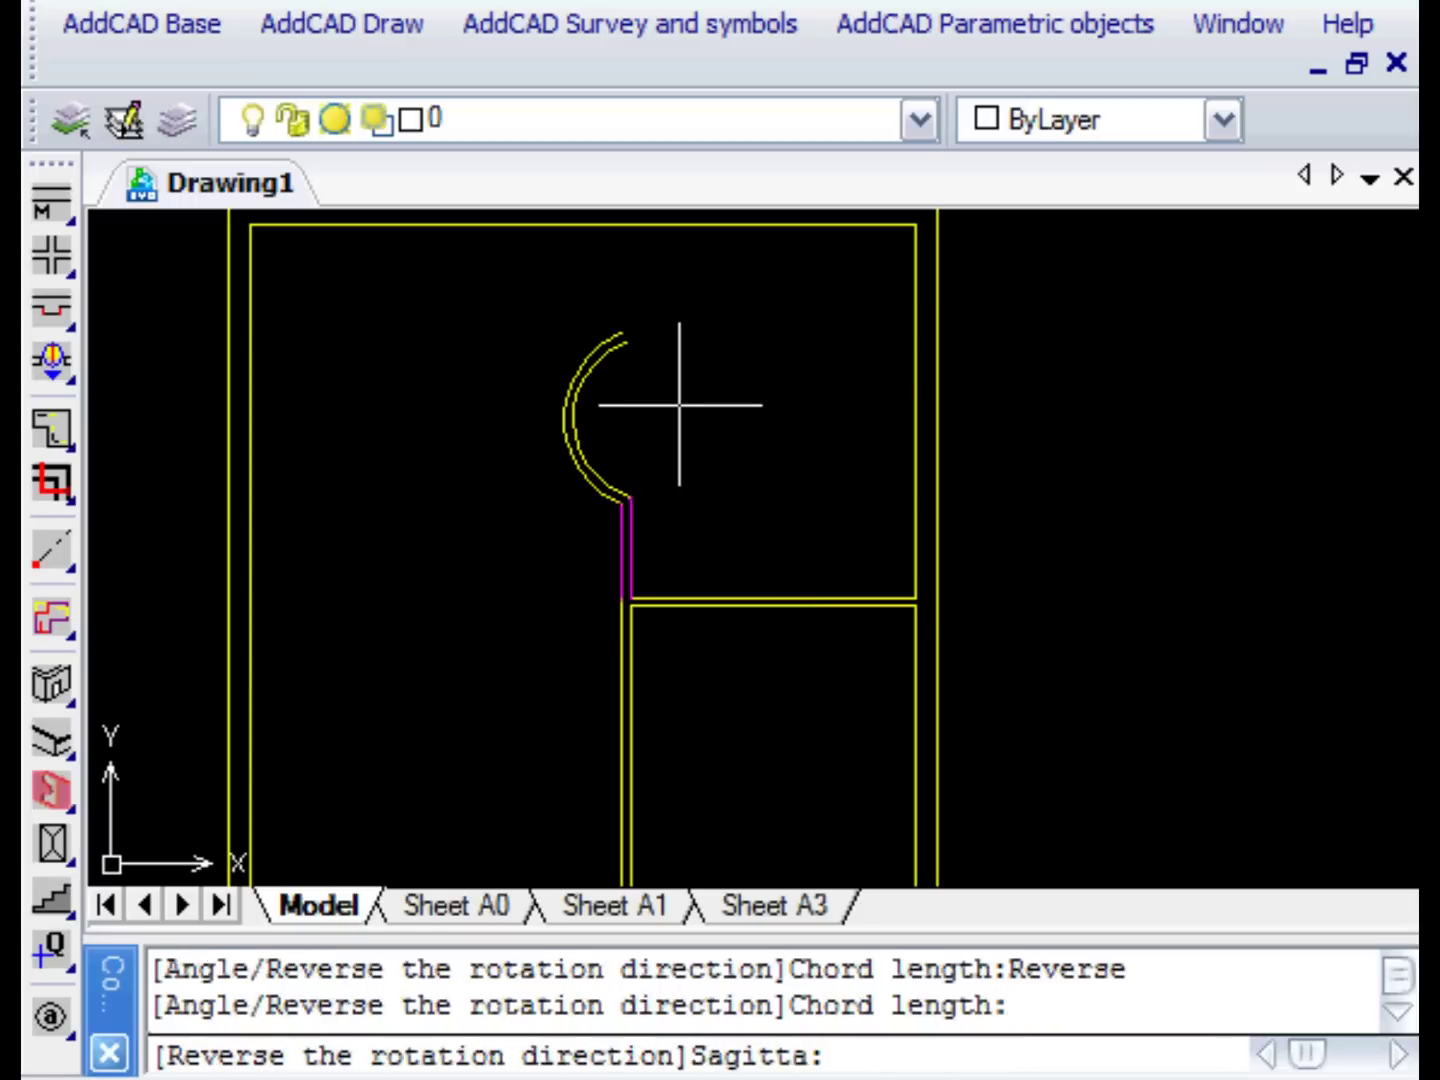
left_click(649, 348)
left_click(624, 291)
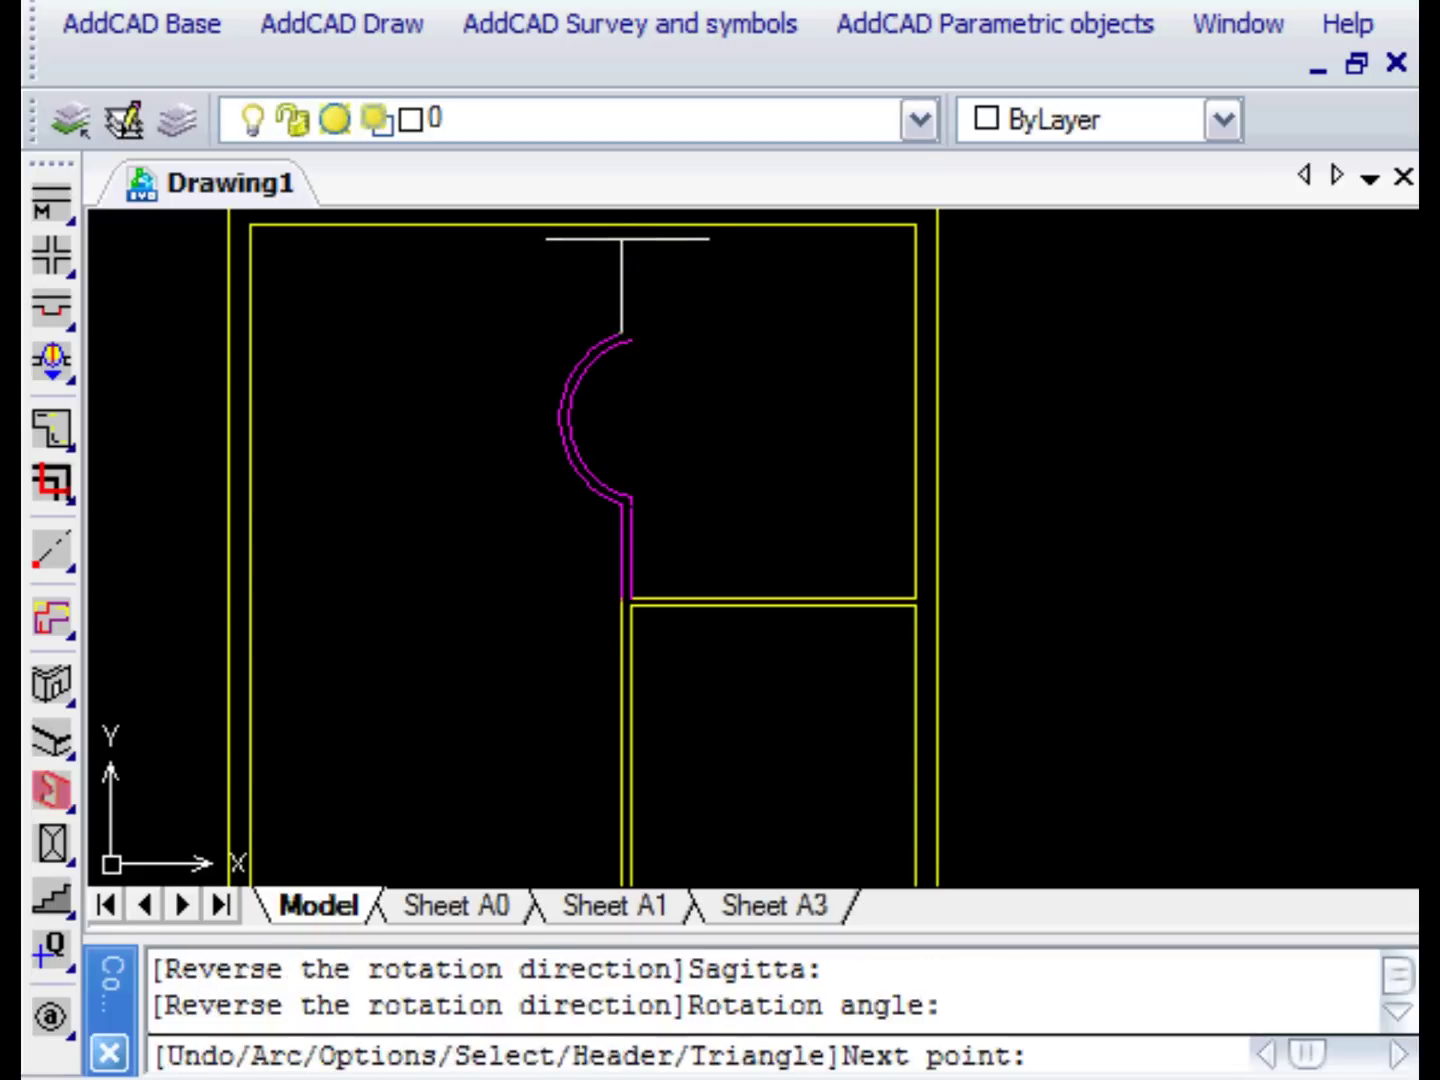
left_click(626, 225)
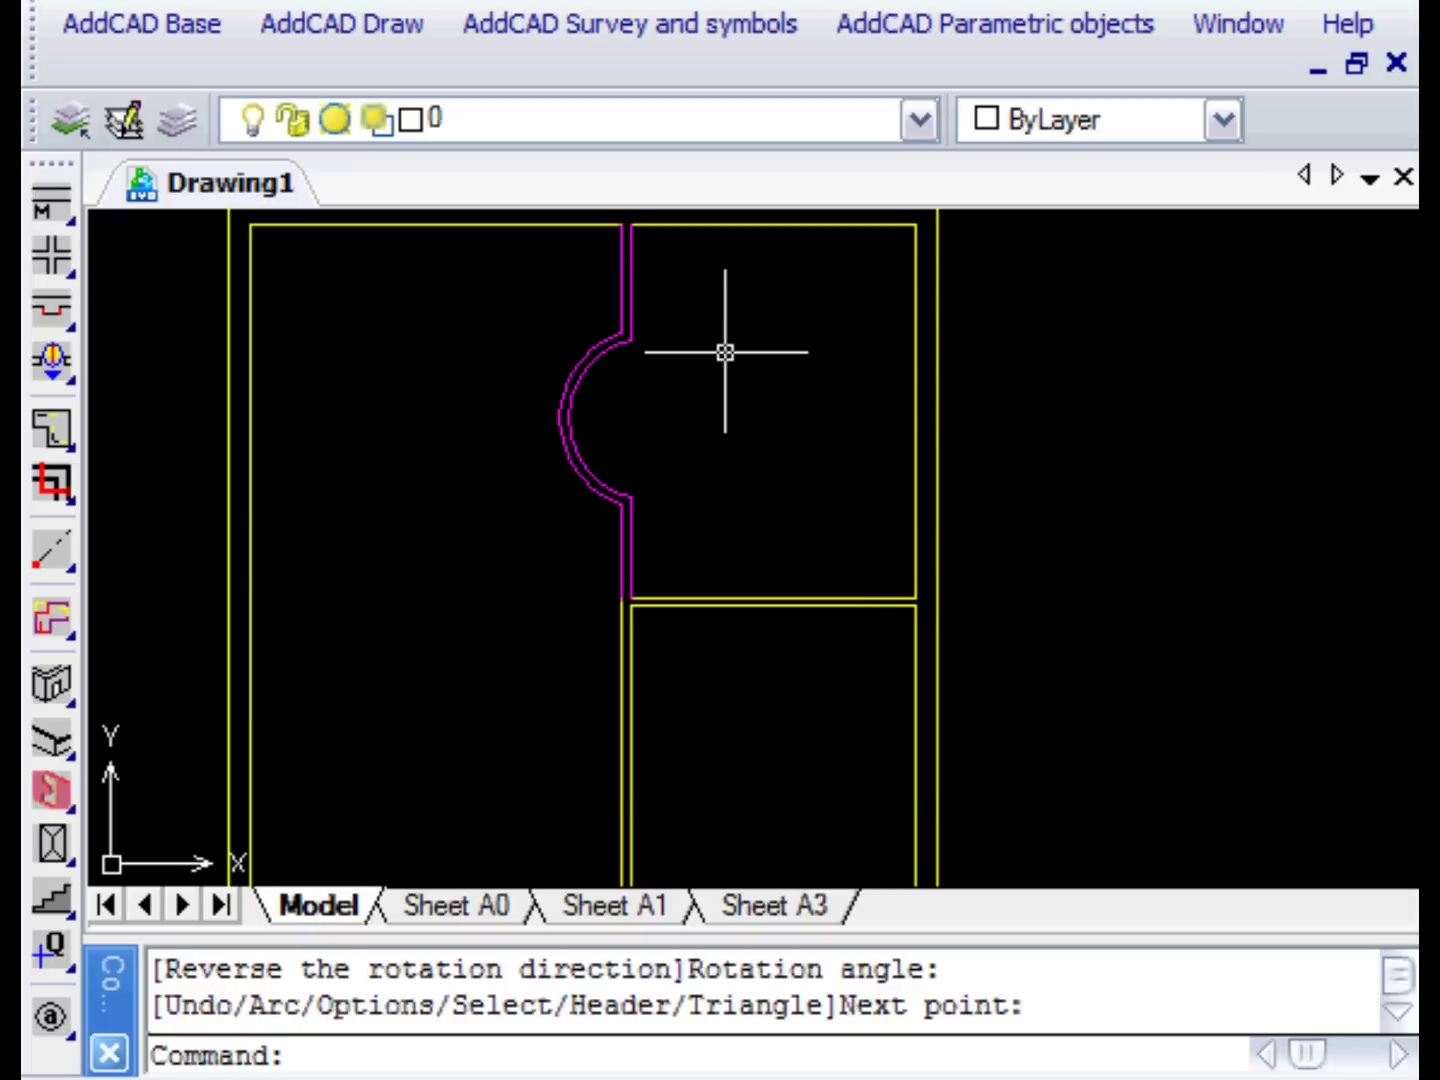
Start a wall 3 units along the lower vertical partition and run it 2 units left.
mouse_move(431, 778)
middle_mouse_down()
mouse_move(450, 778)
mouse_move(521, 685)
mouse_move(539, 627)
middle_mouse_up()
left_click_drag(53, 200, 113, 247)
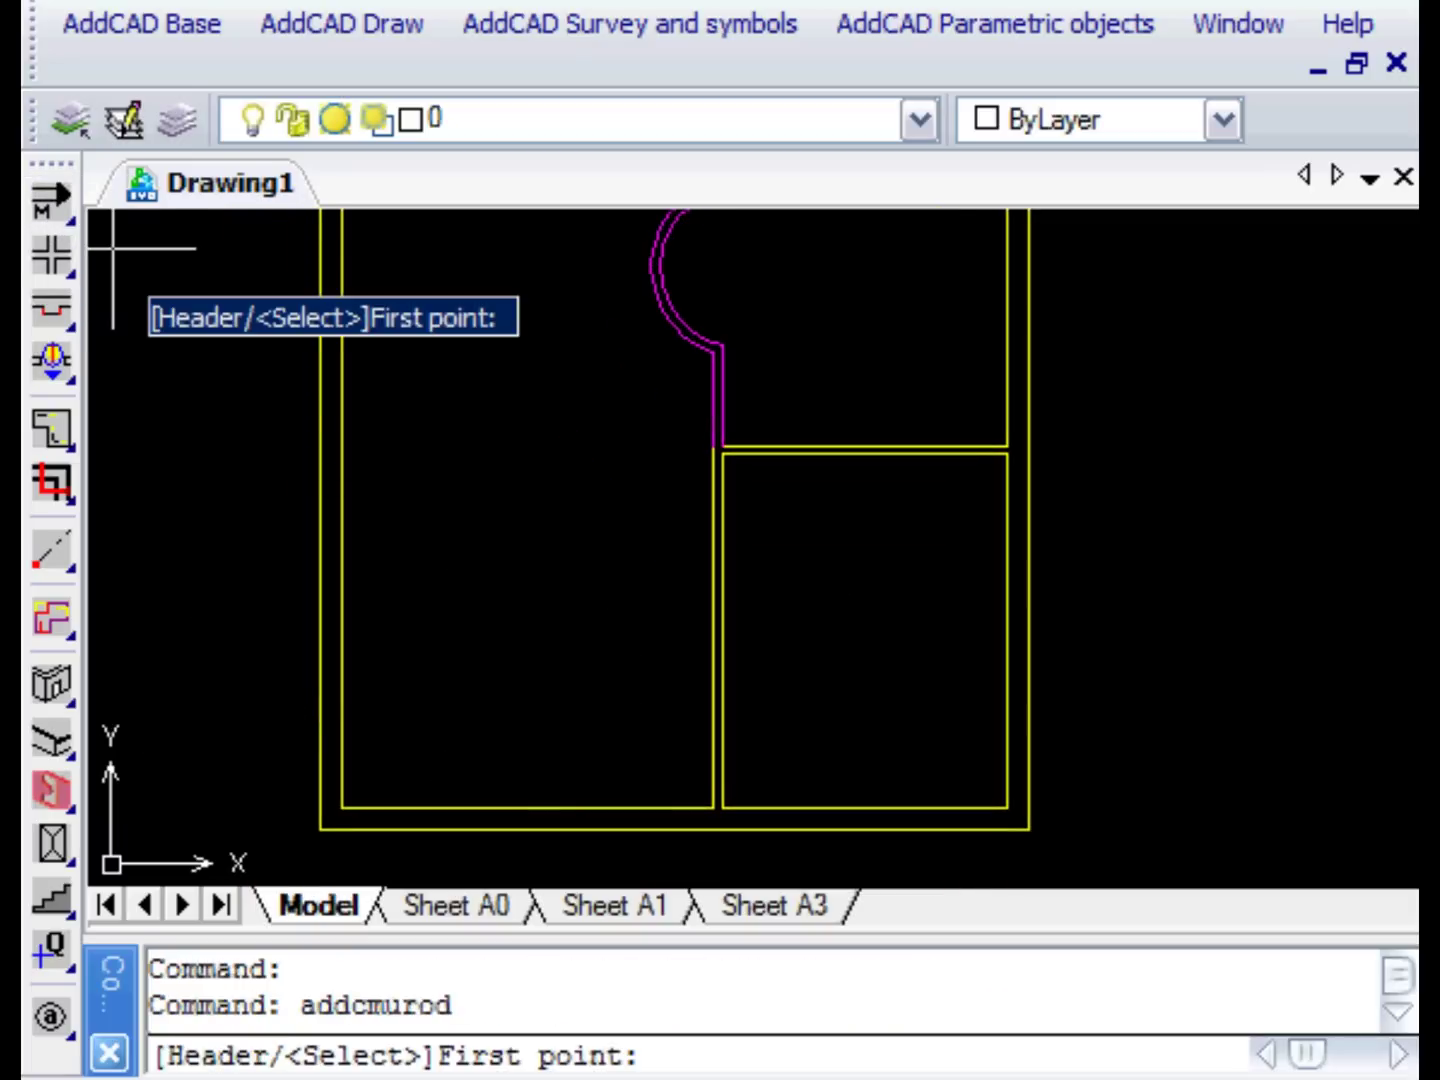
right_click(571, 537)
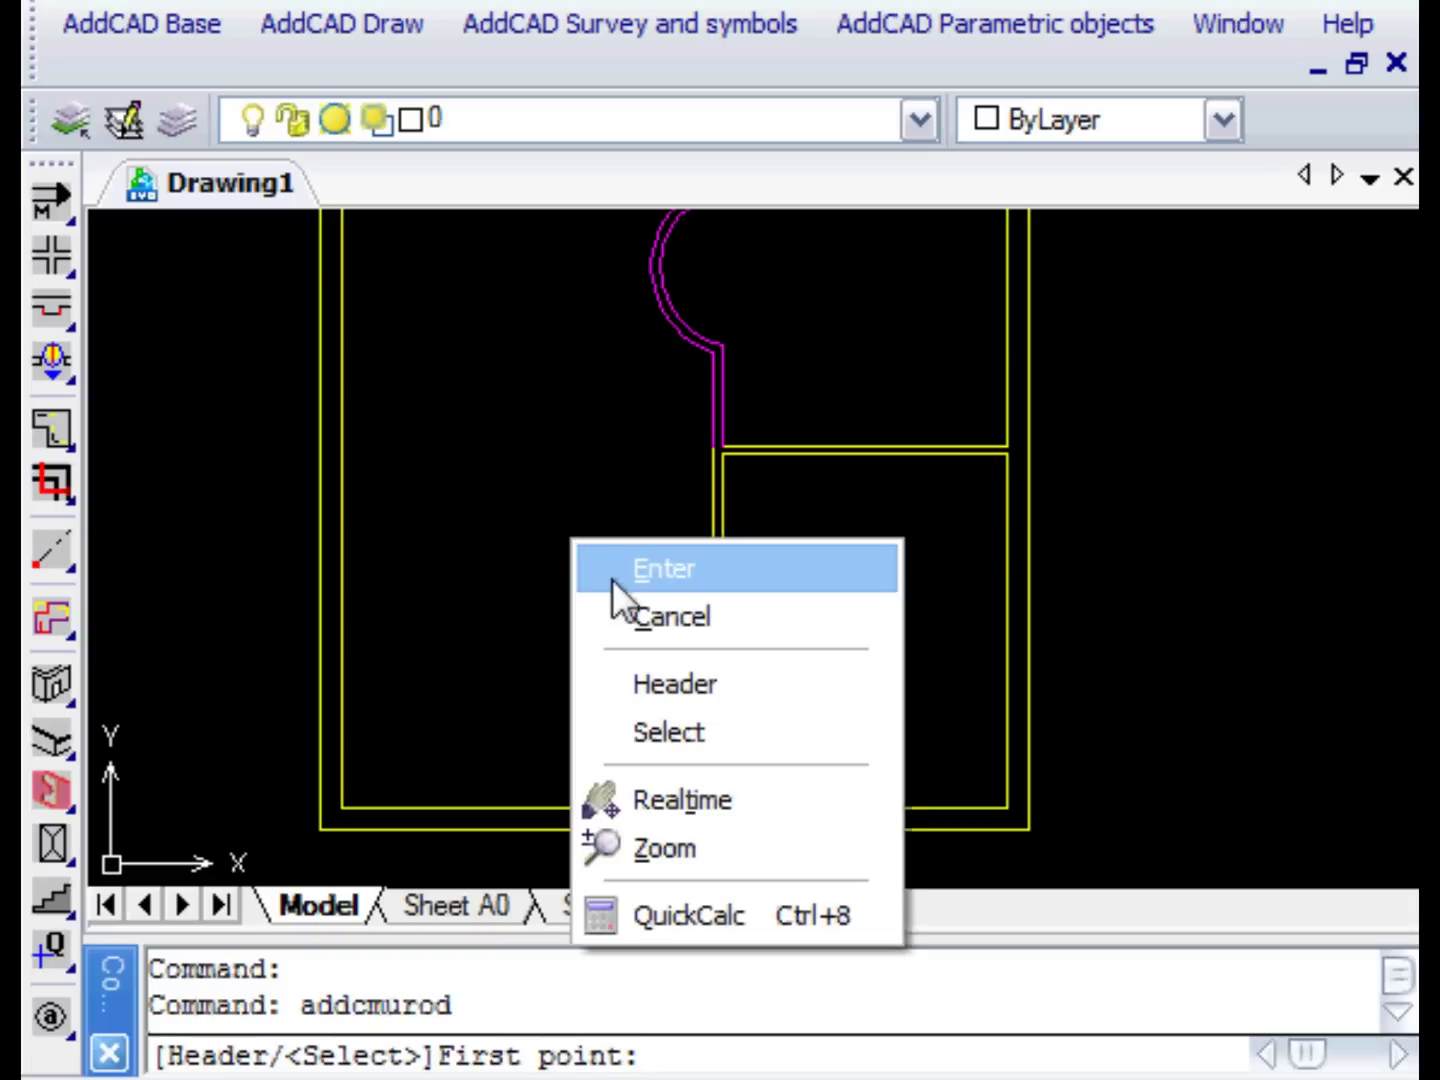
left_click(696, 736)
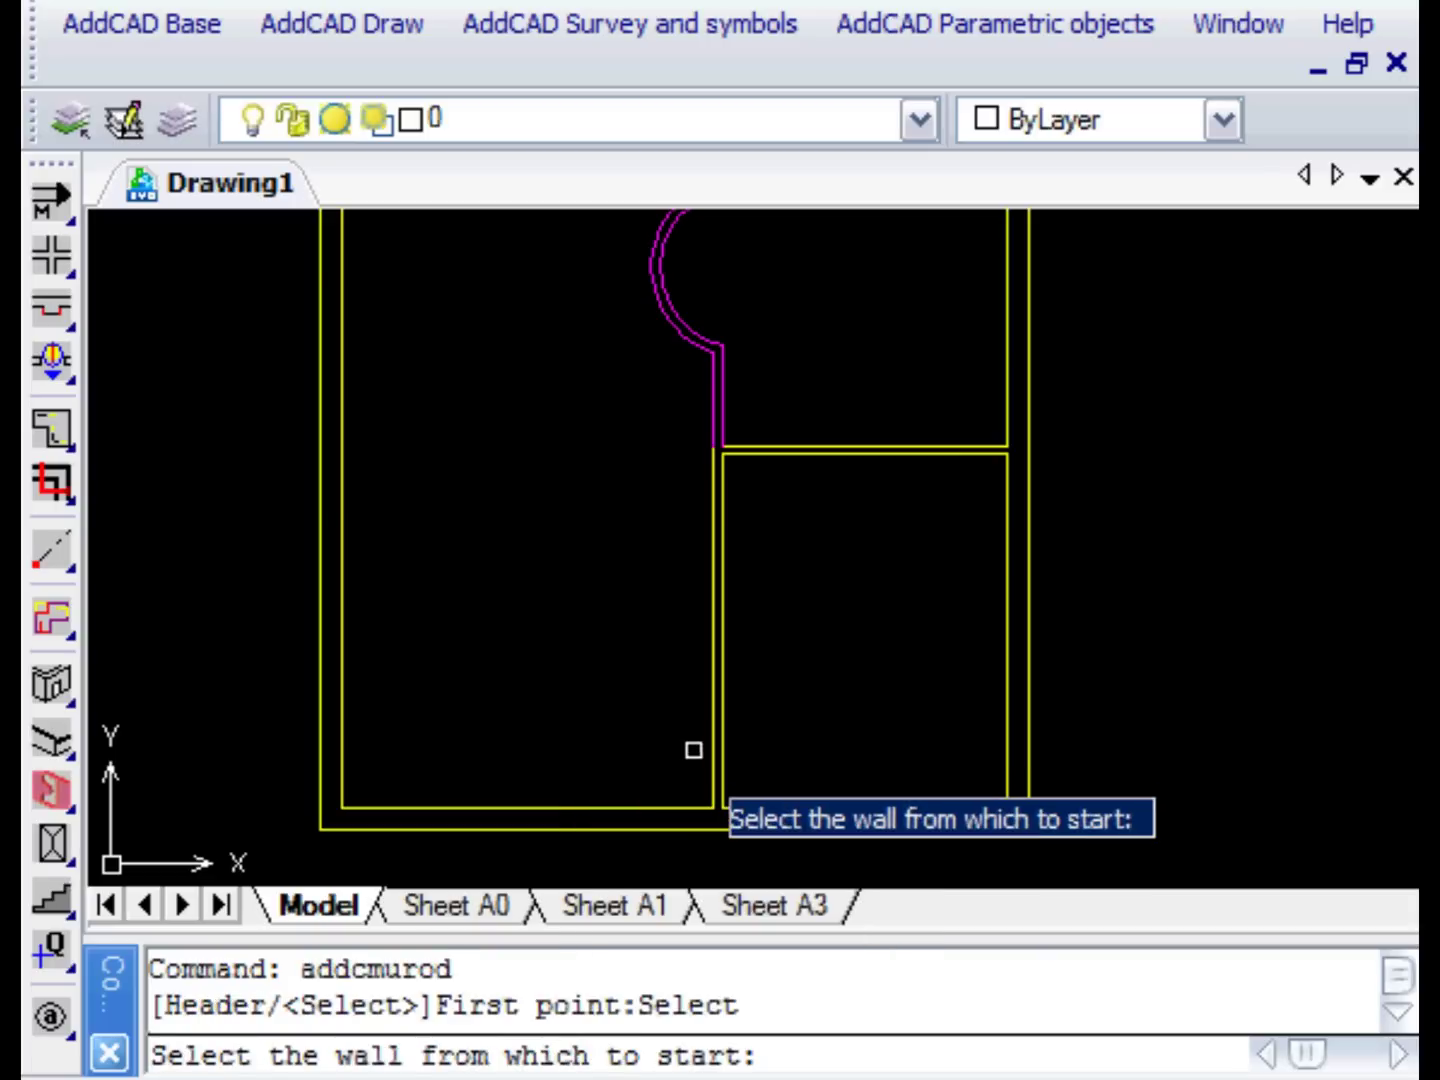
left_click(715, 761)
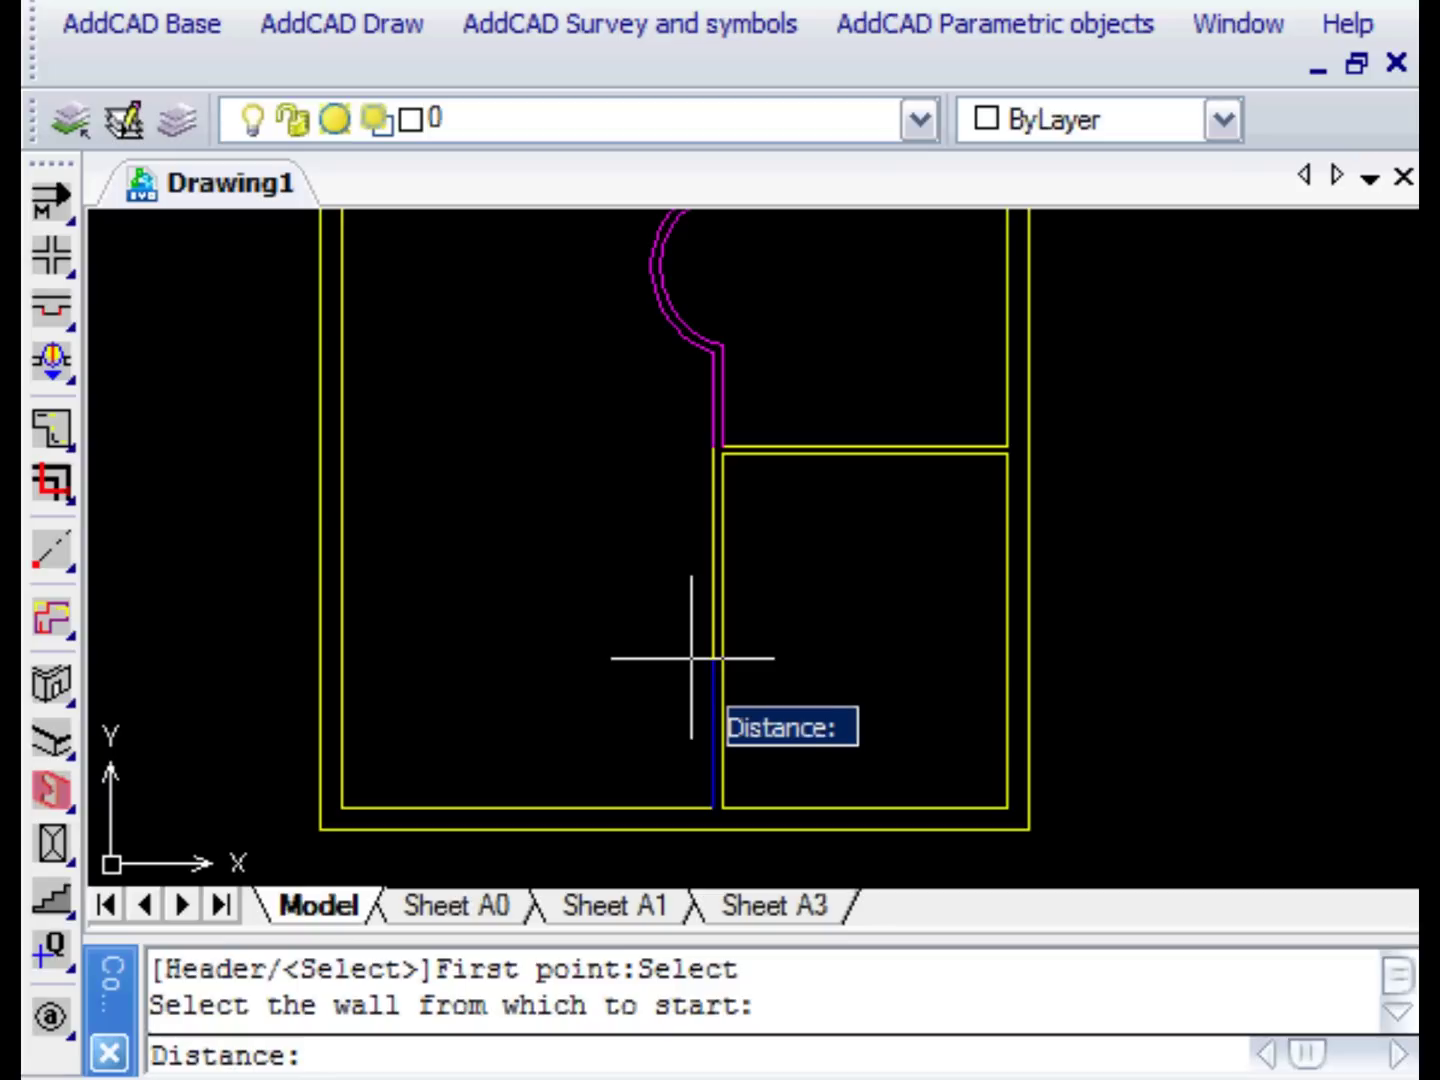
type("3")
key("Return")
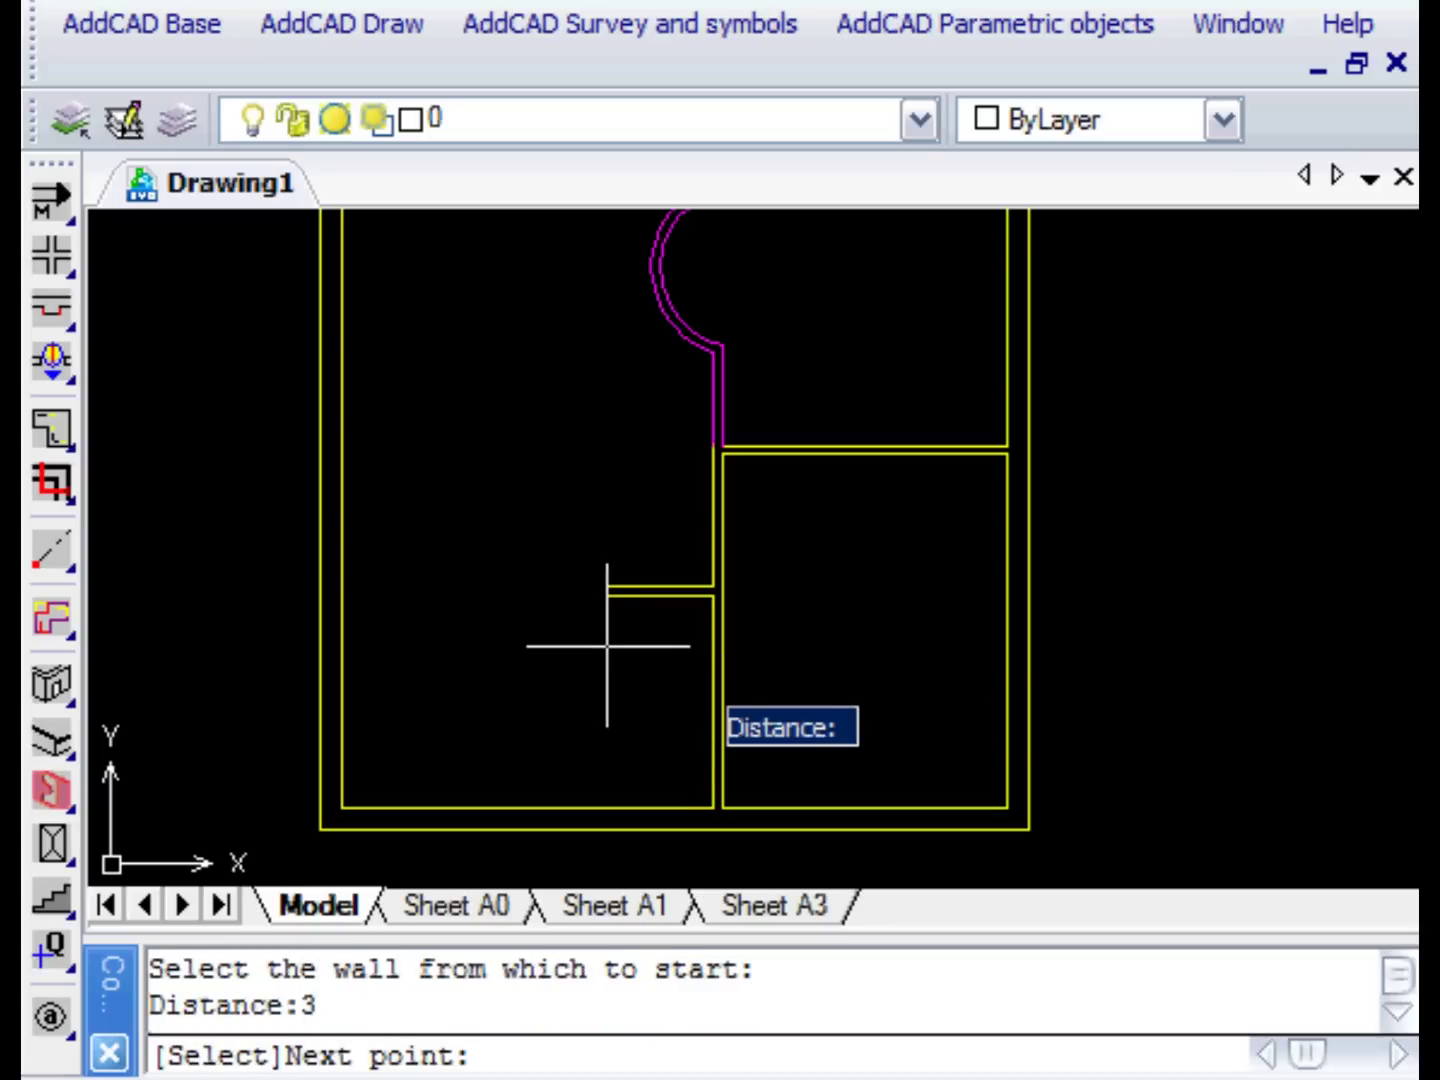
type("2")
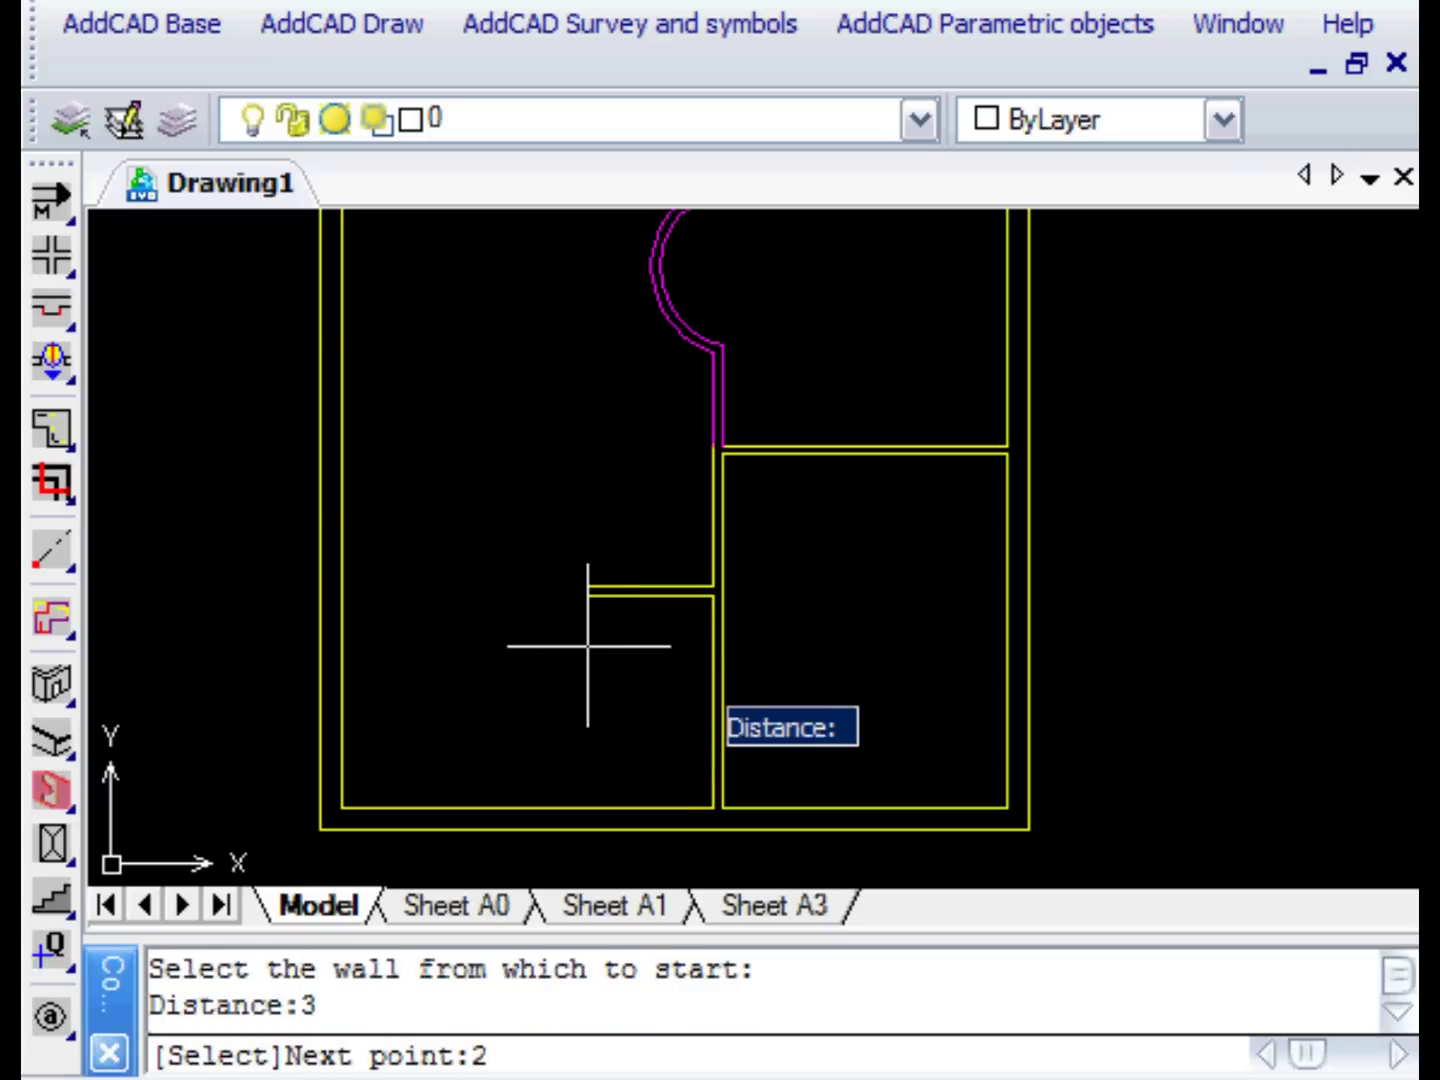
key("Return")
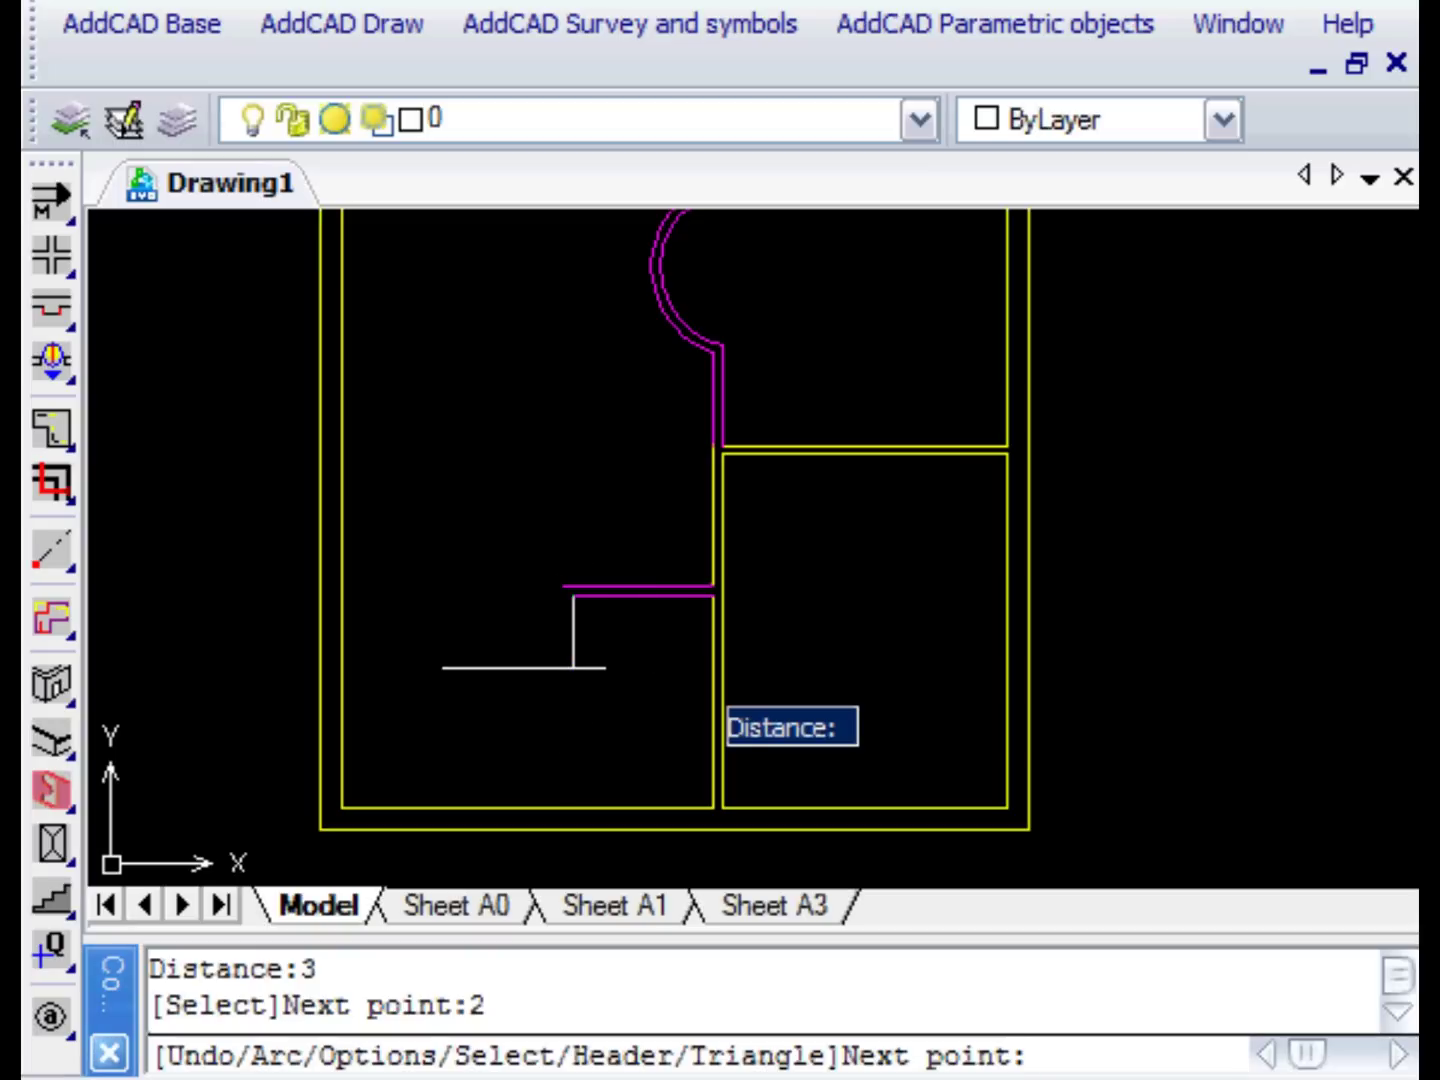
Switch to a Triangle segment with ortho off and draw a 2-unit angled wall.
right_click(518, 651)
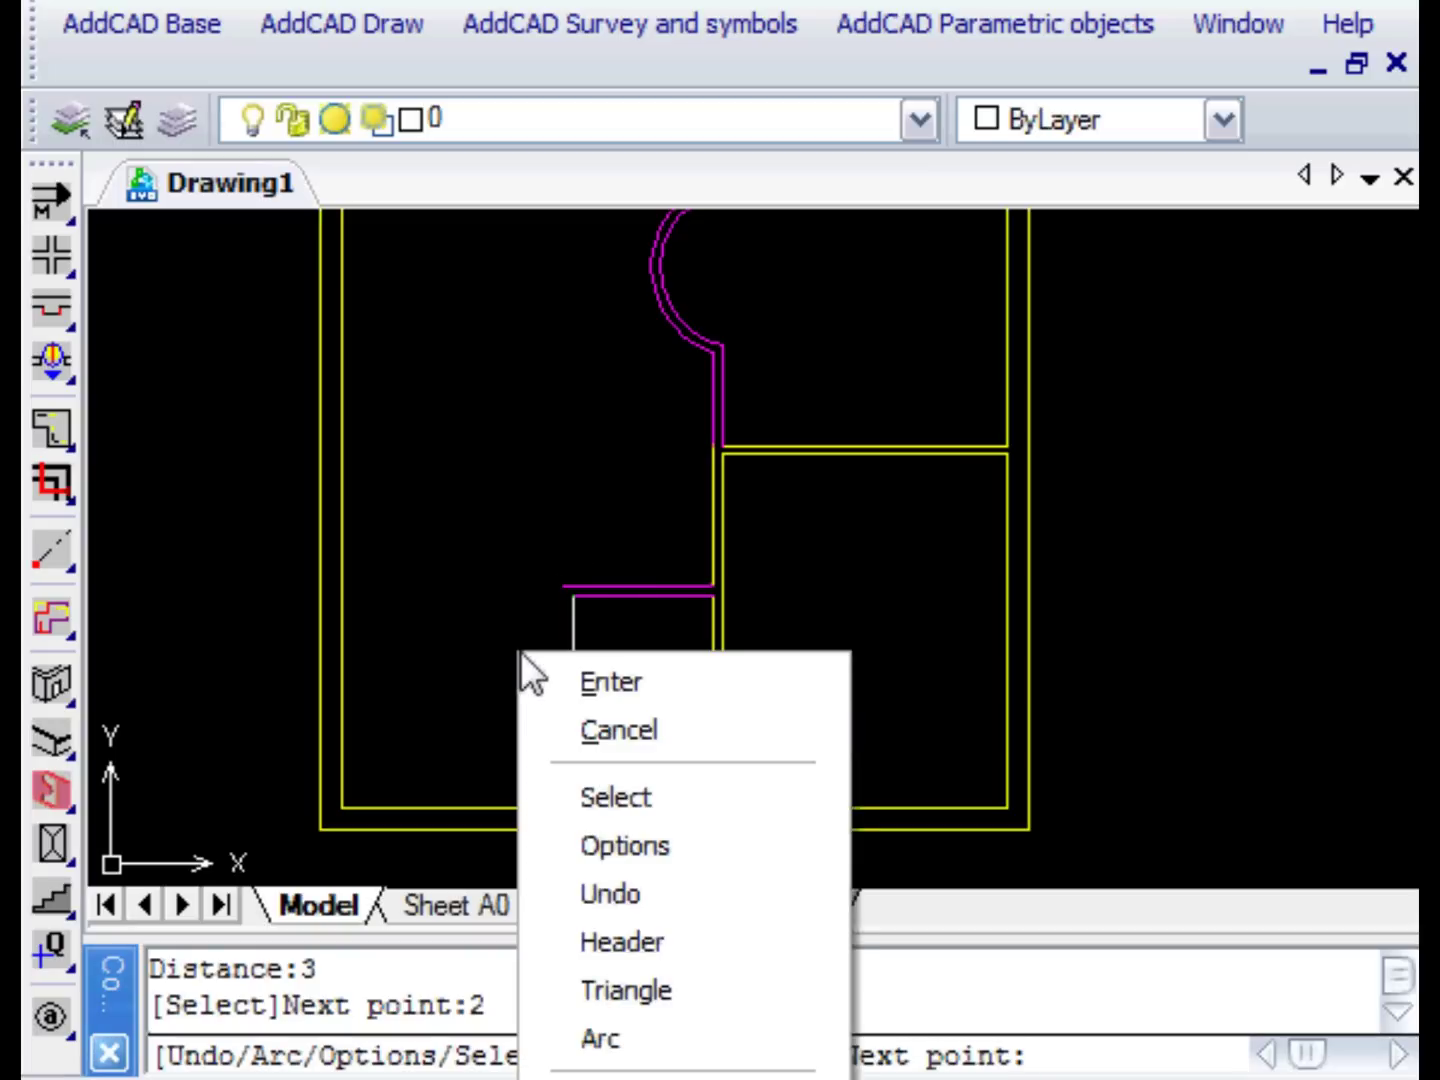
left_click(650, 988)
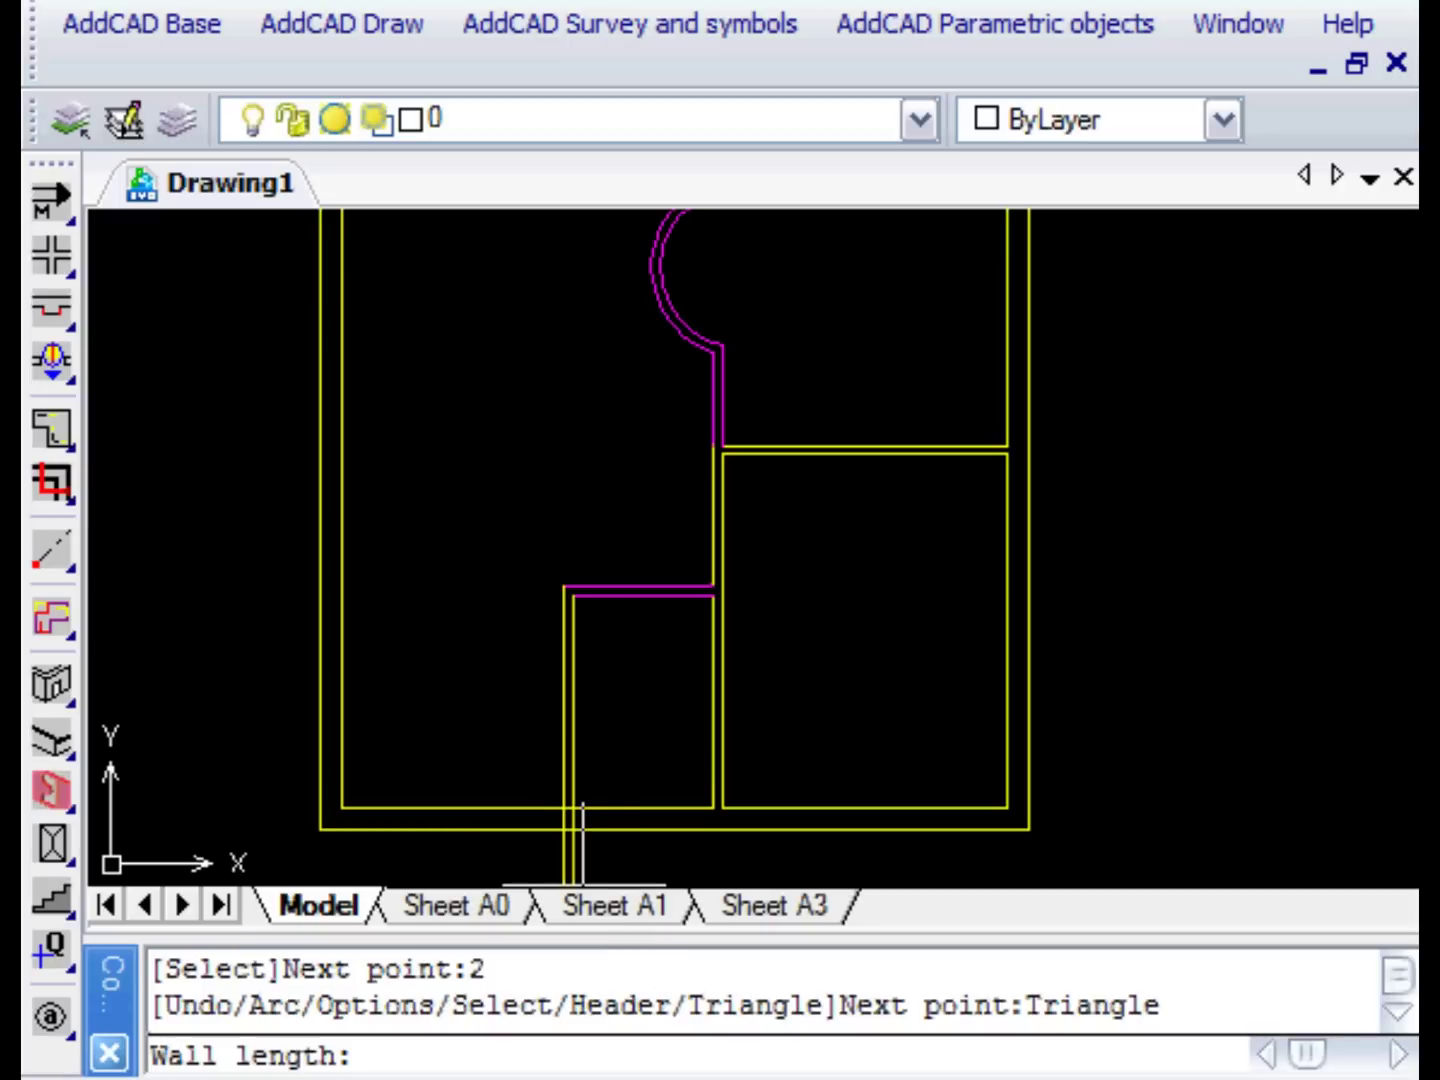
key("F8")
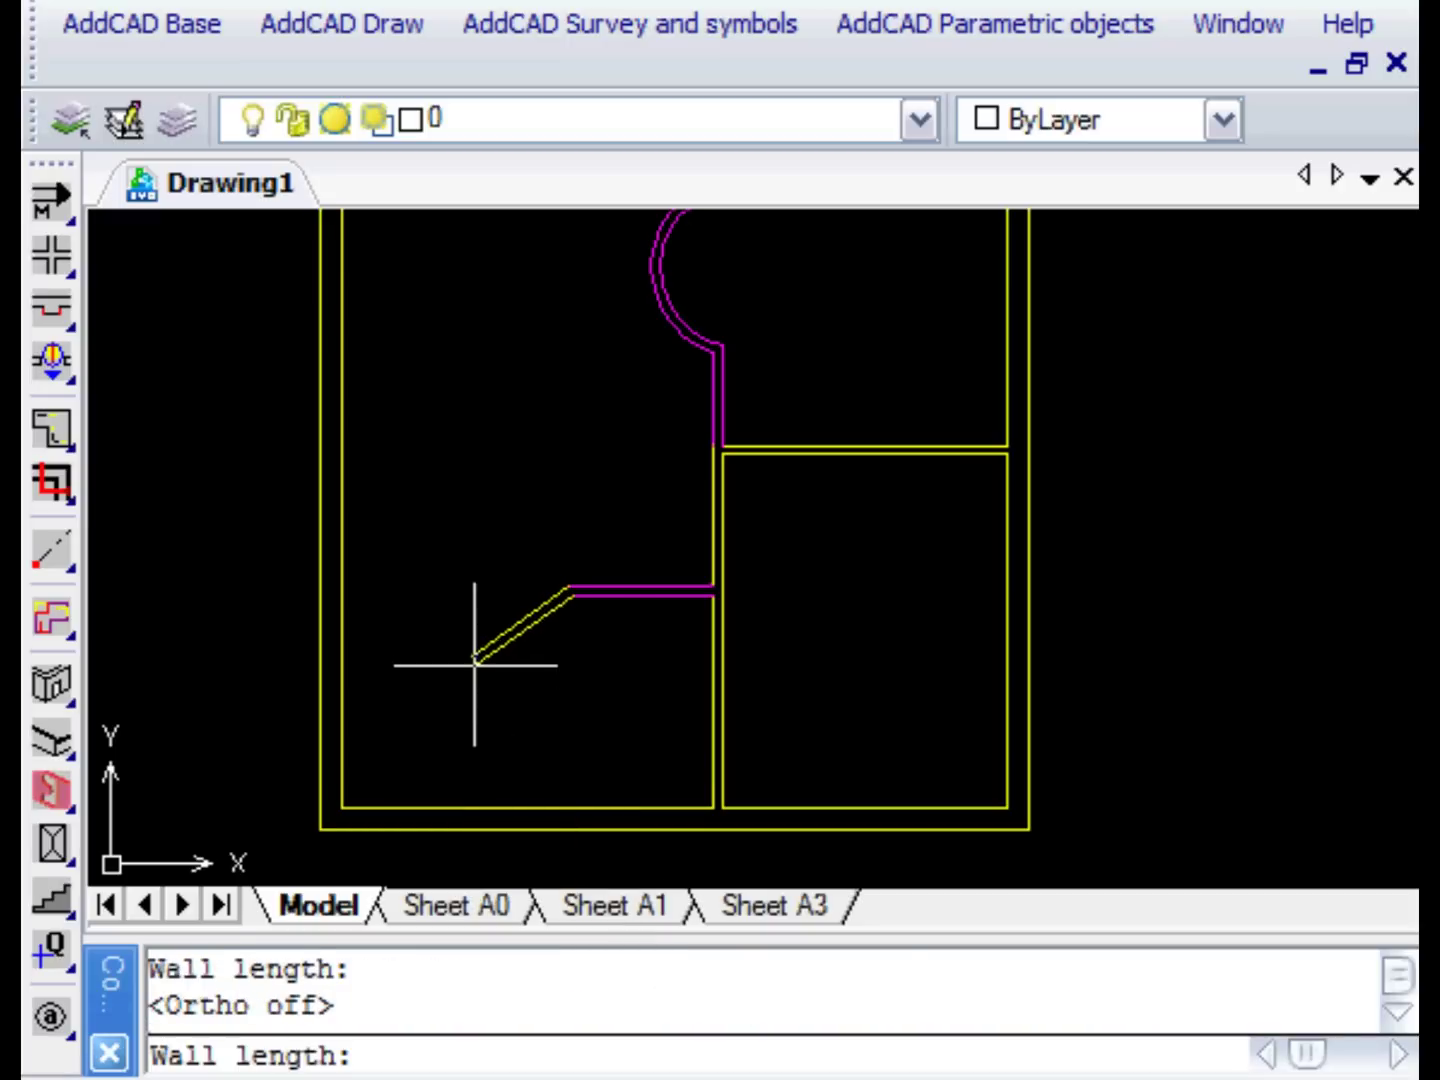
type("2")
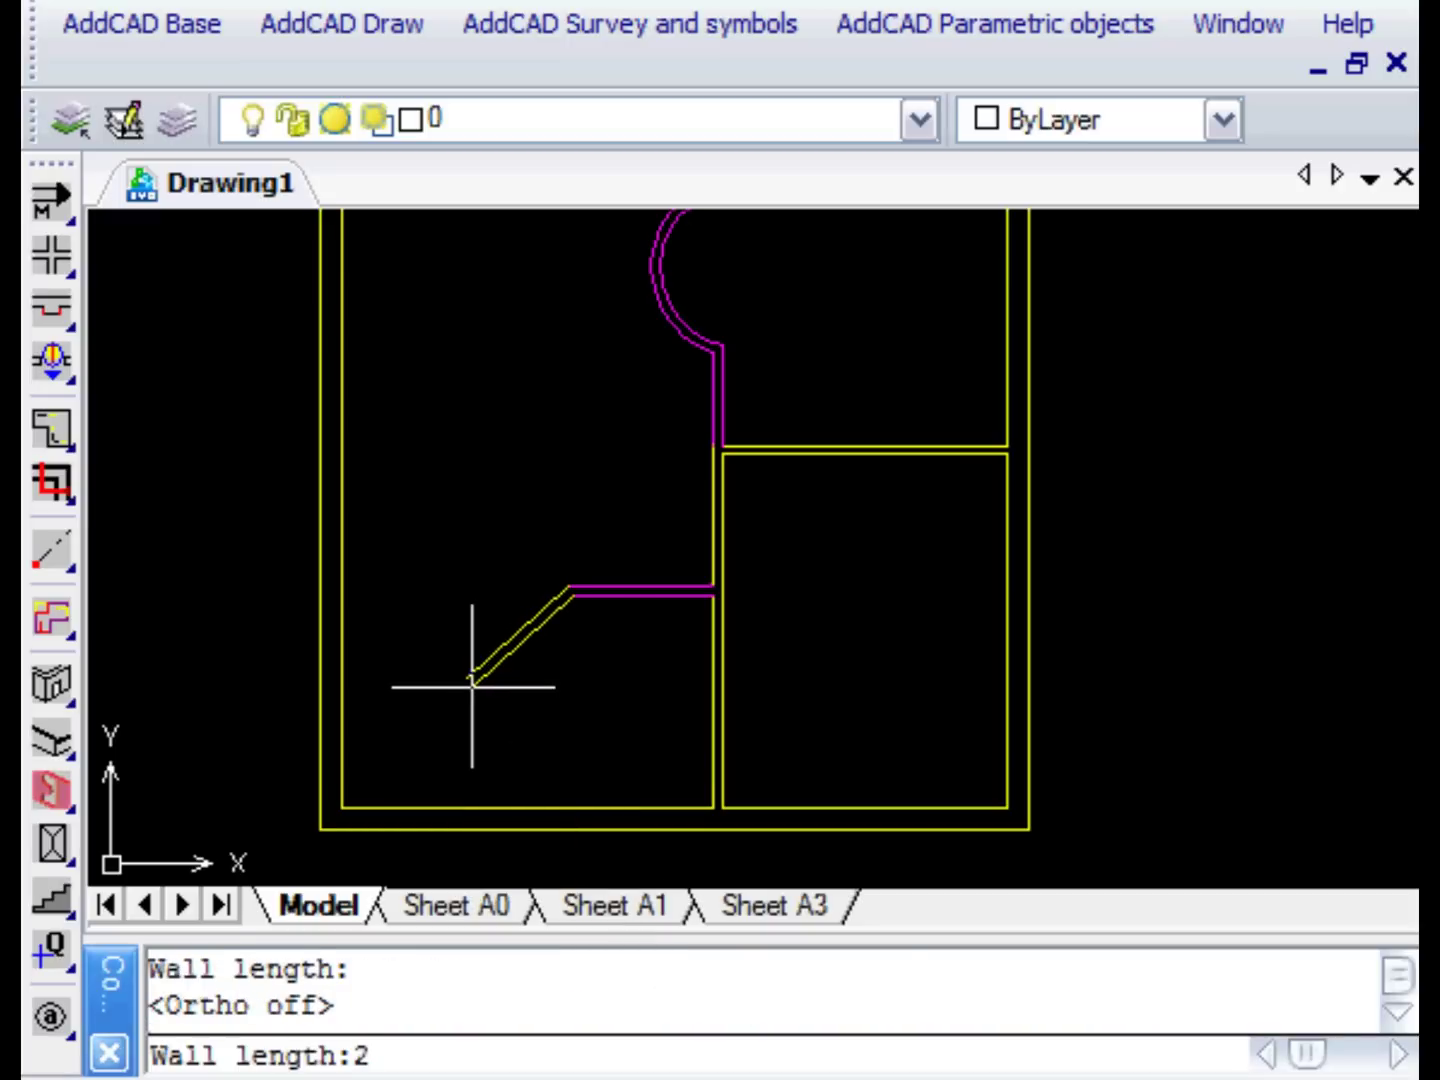
key("Return")
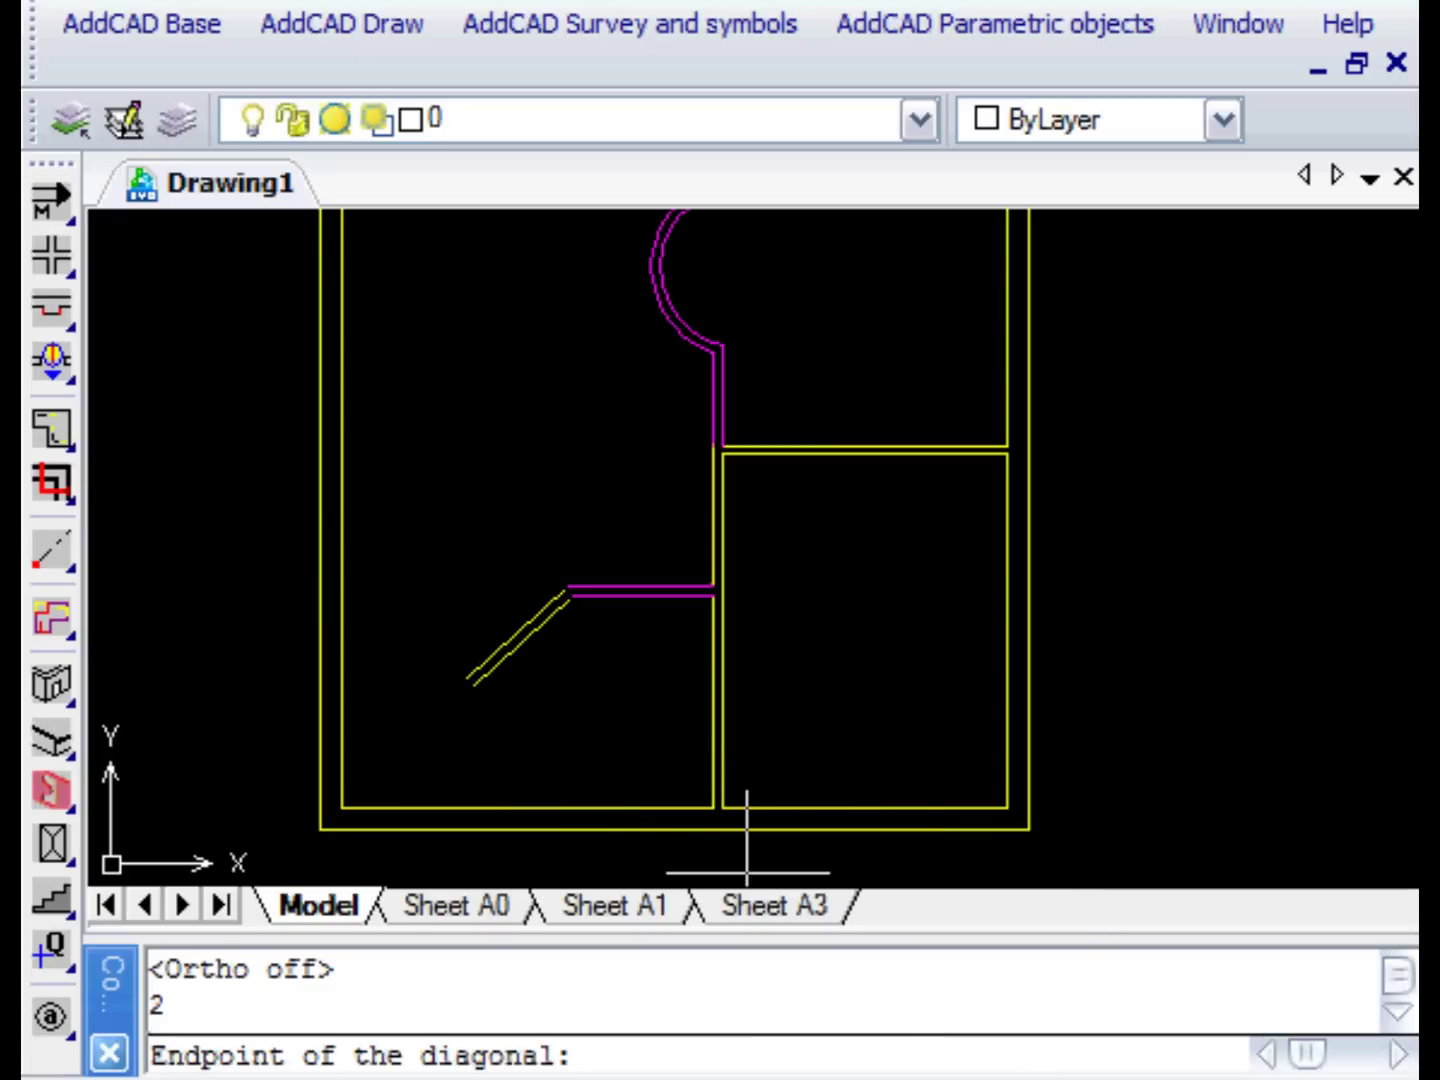
Fix the diagonal wall at the partition's bottom corner with length 4.2.
left_click(1115, 1062)
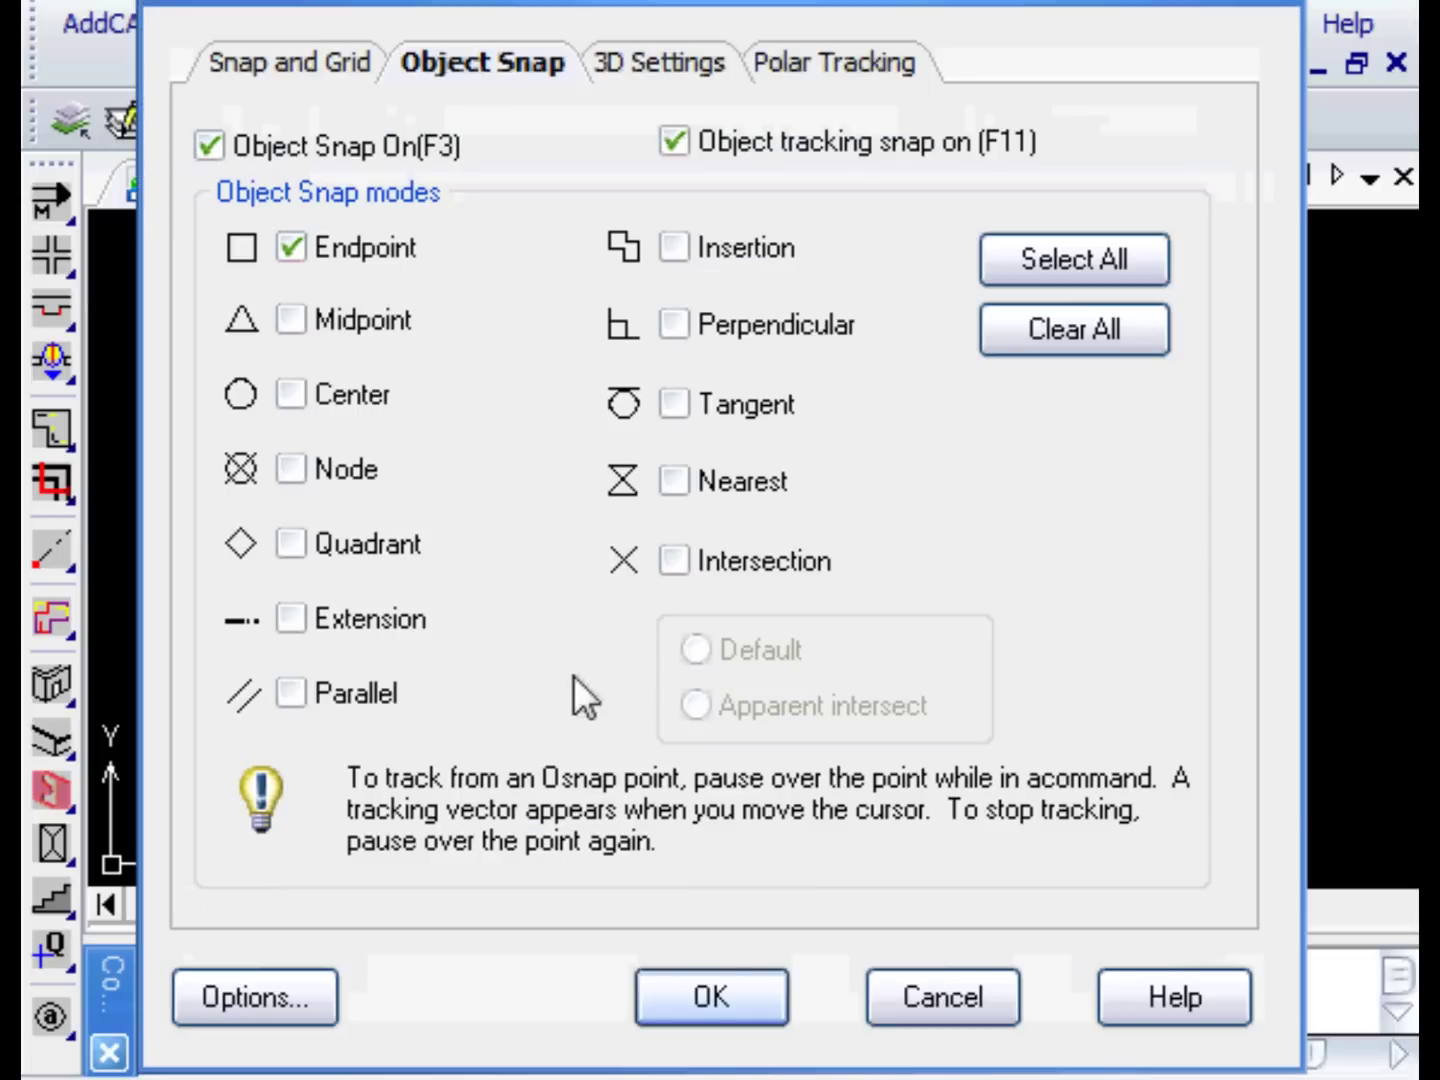
left_click(728, 994)
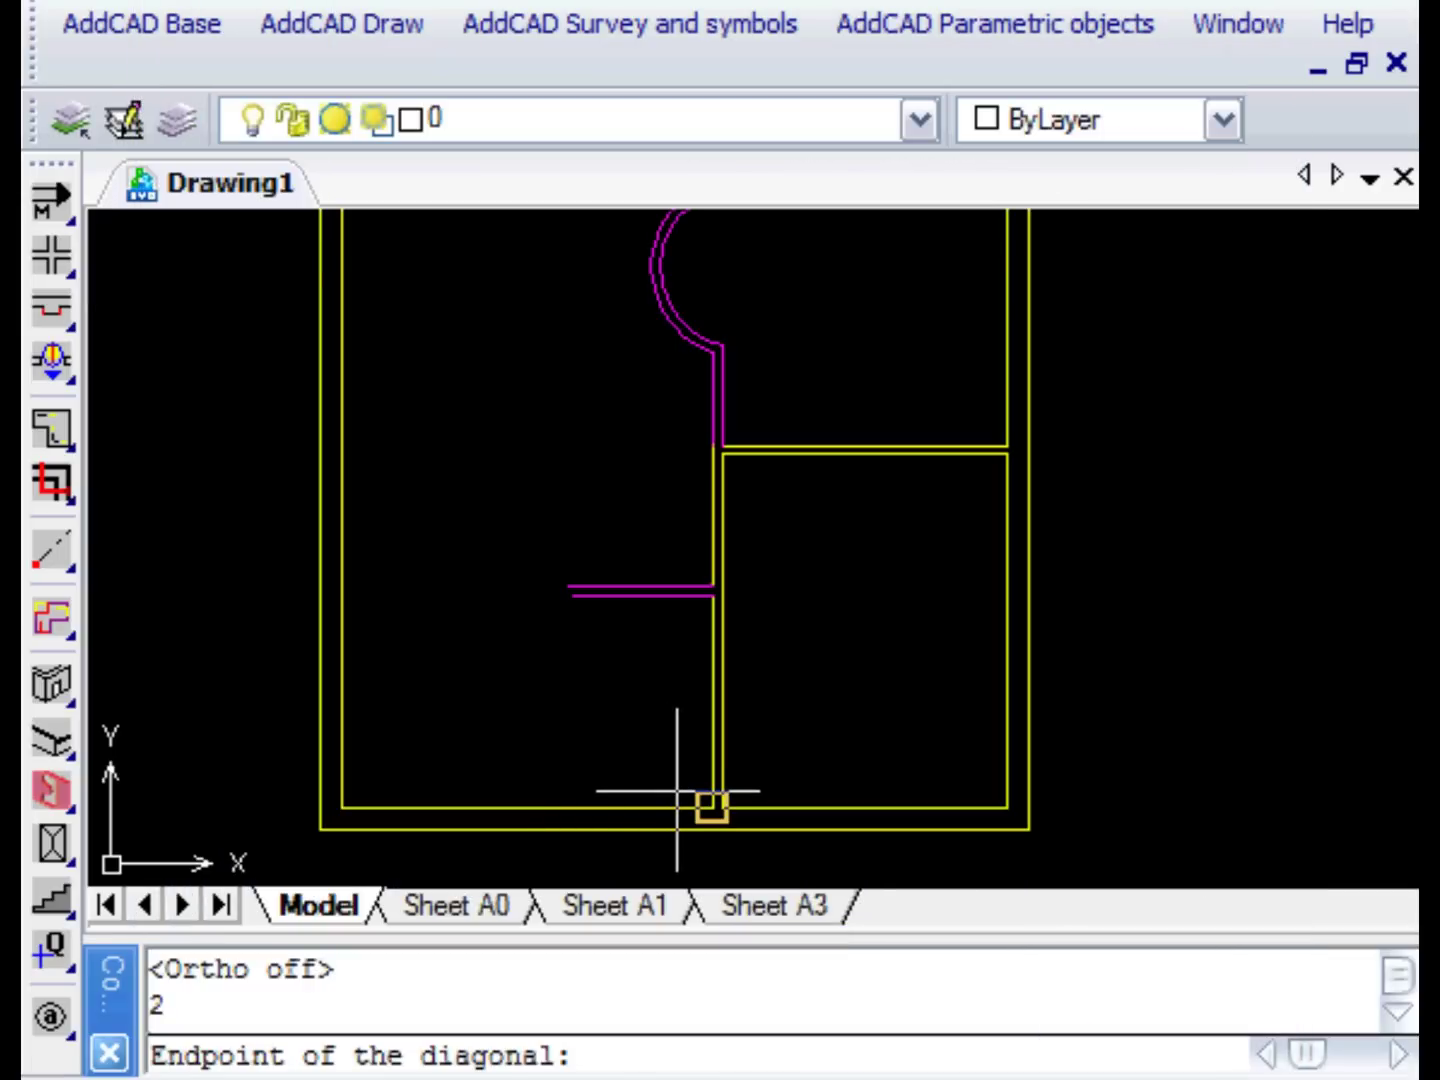
left_click(672, 790)
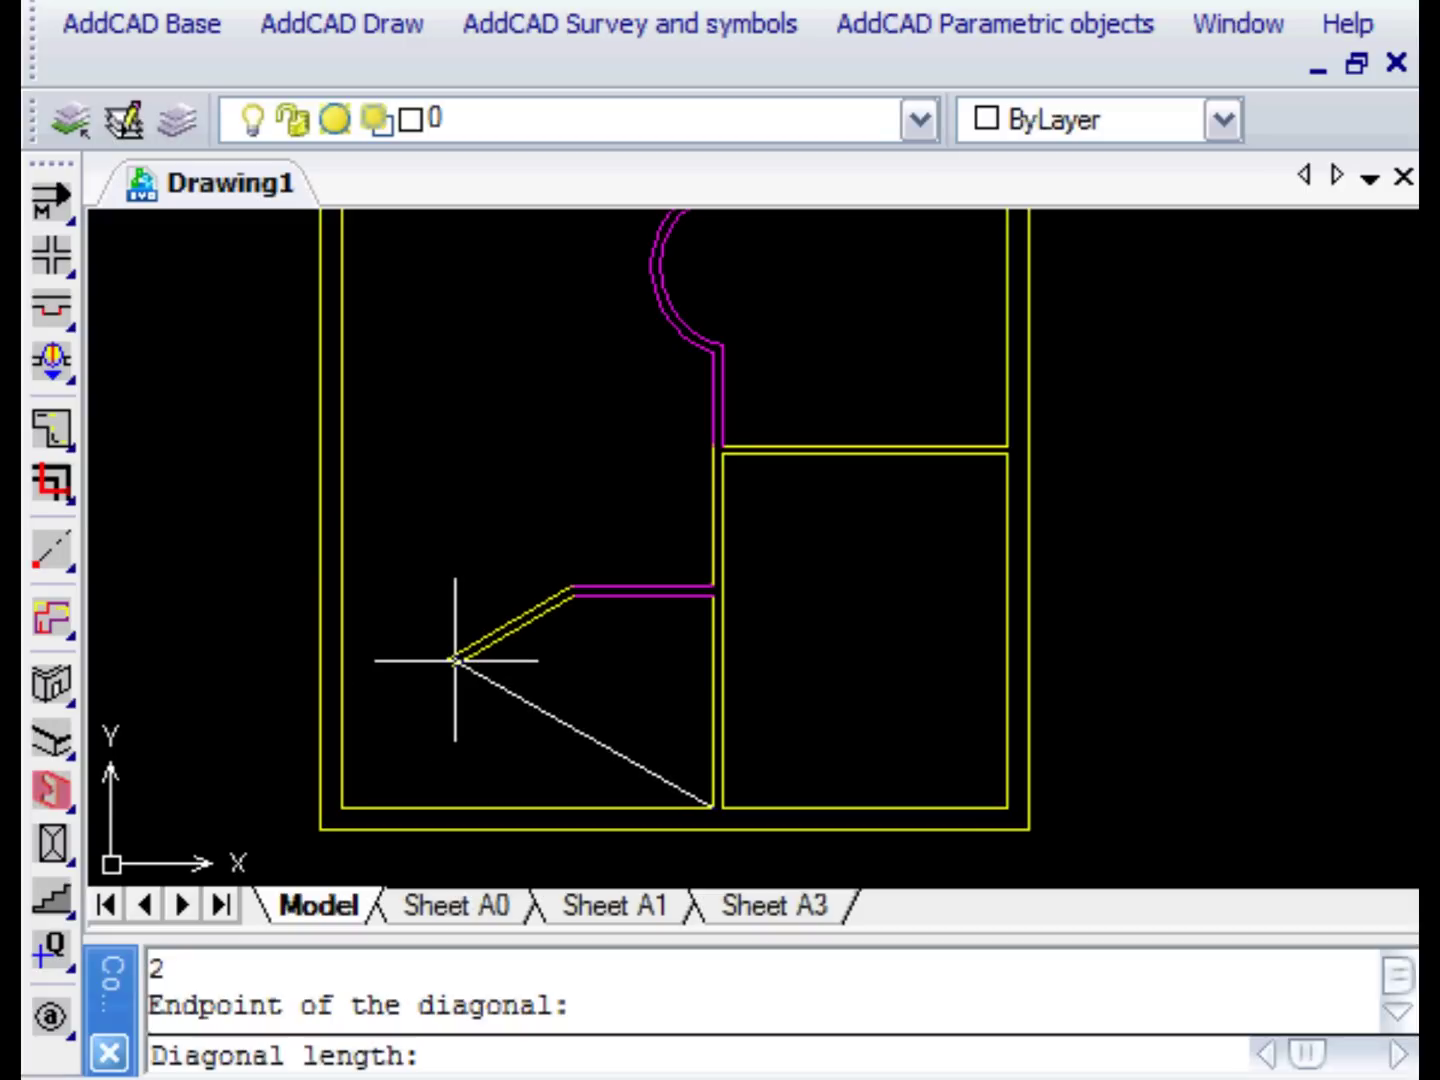
type("4.2")
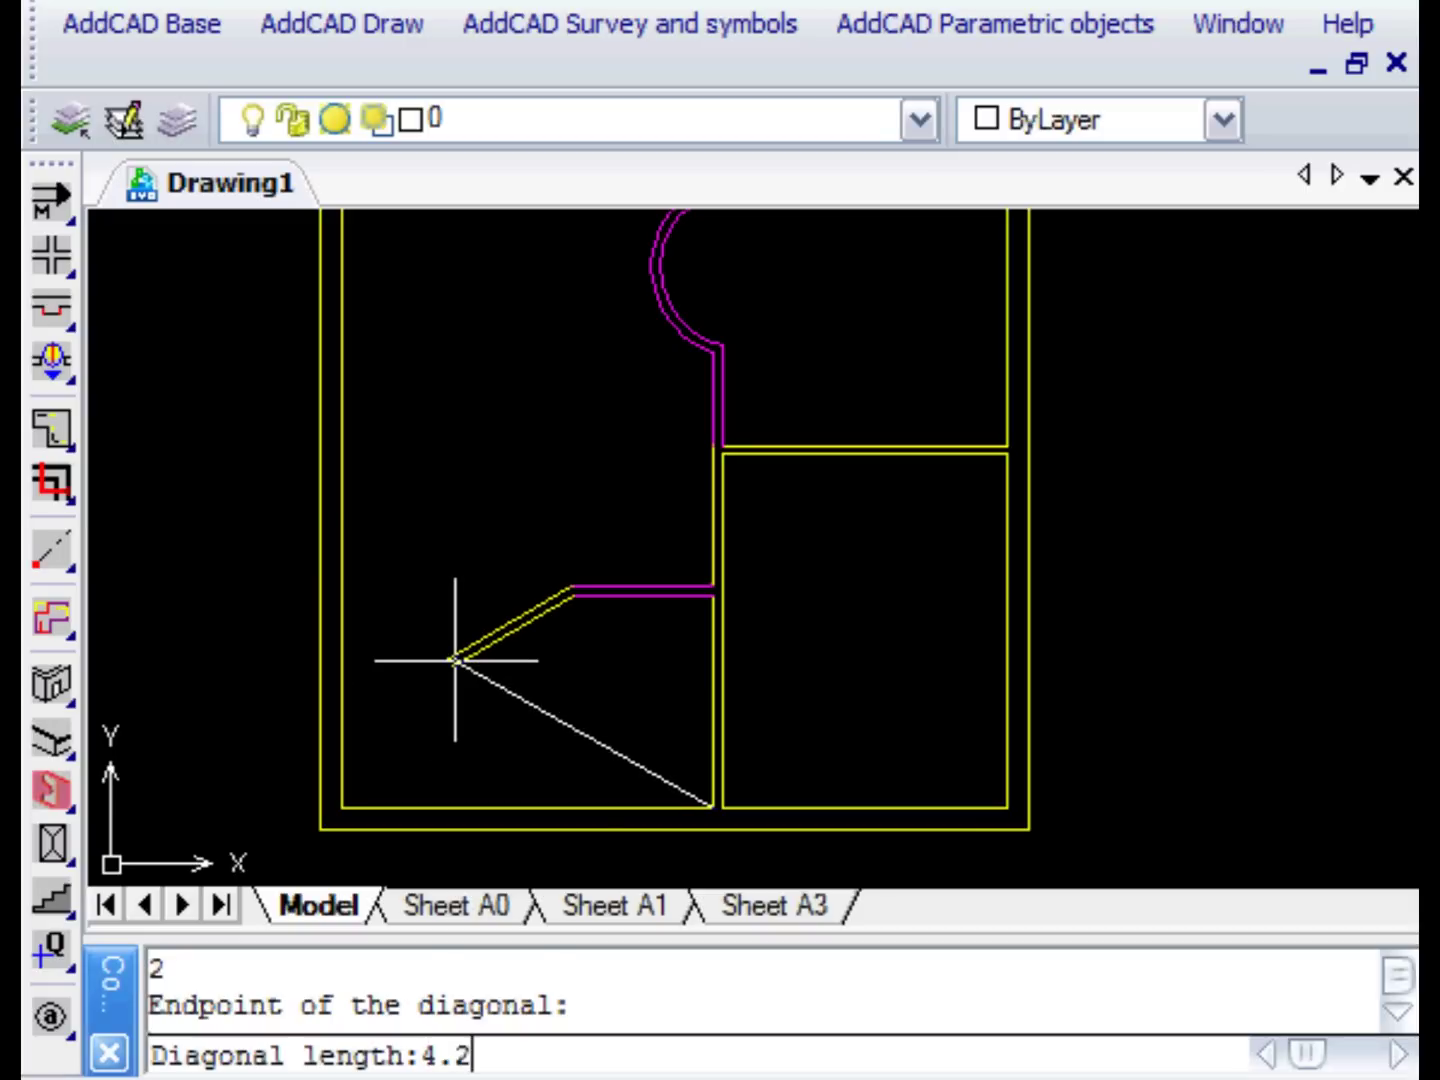
key("Return")
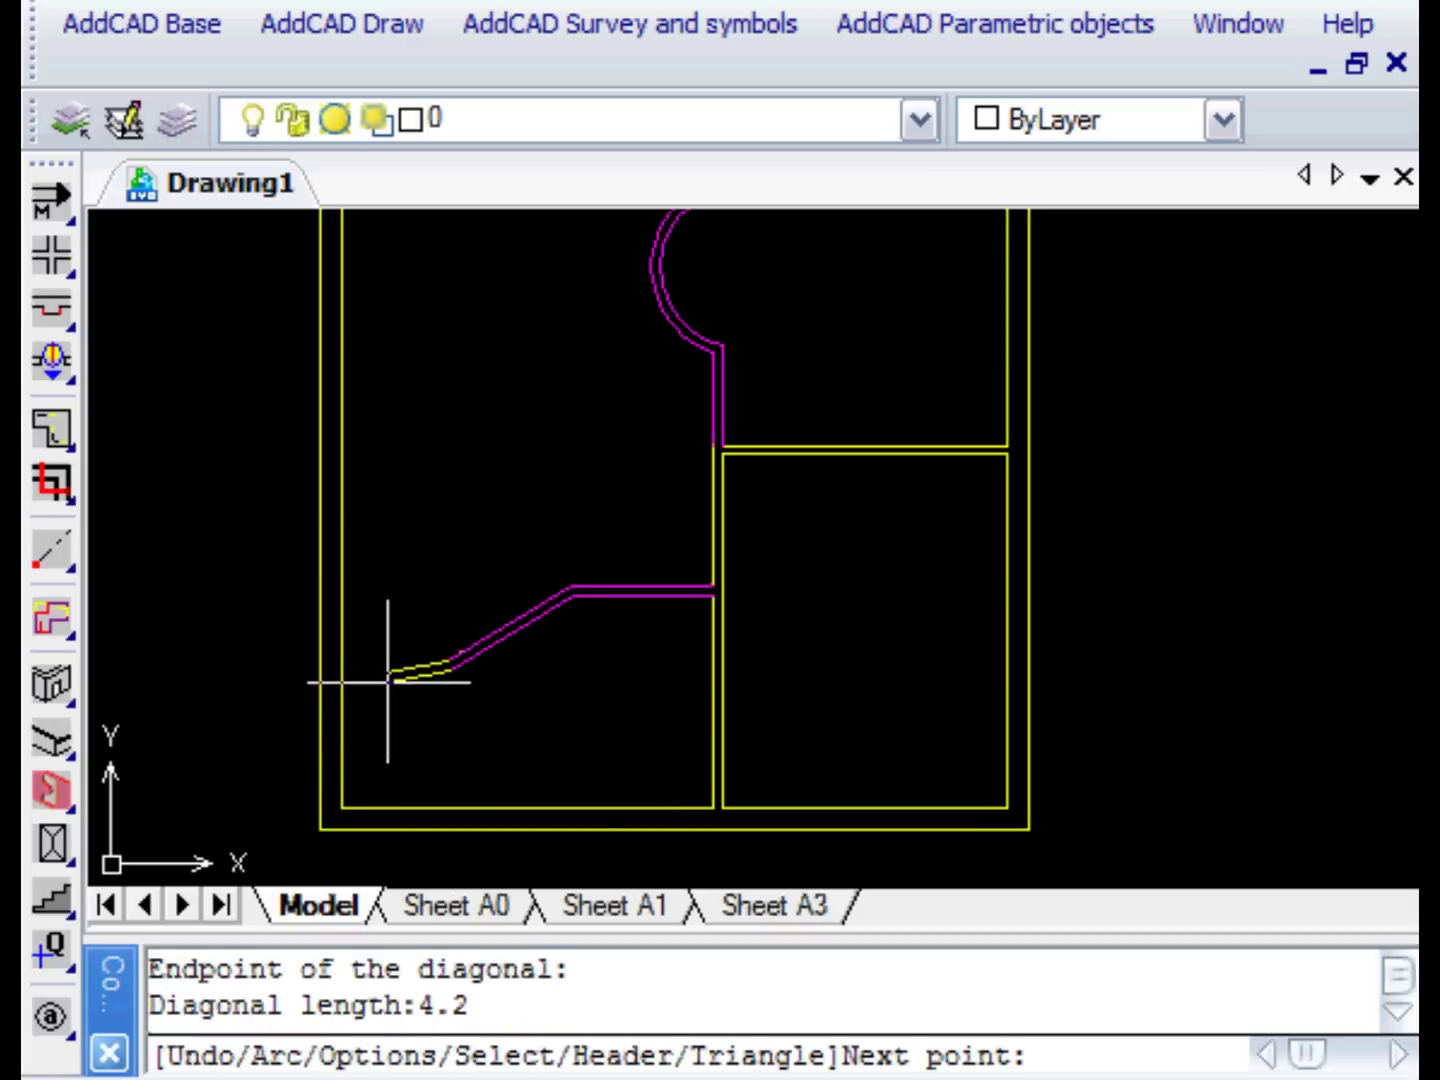
End the angled wall against the left outer wall at distance 1.5.
right_click(382, 730)
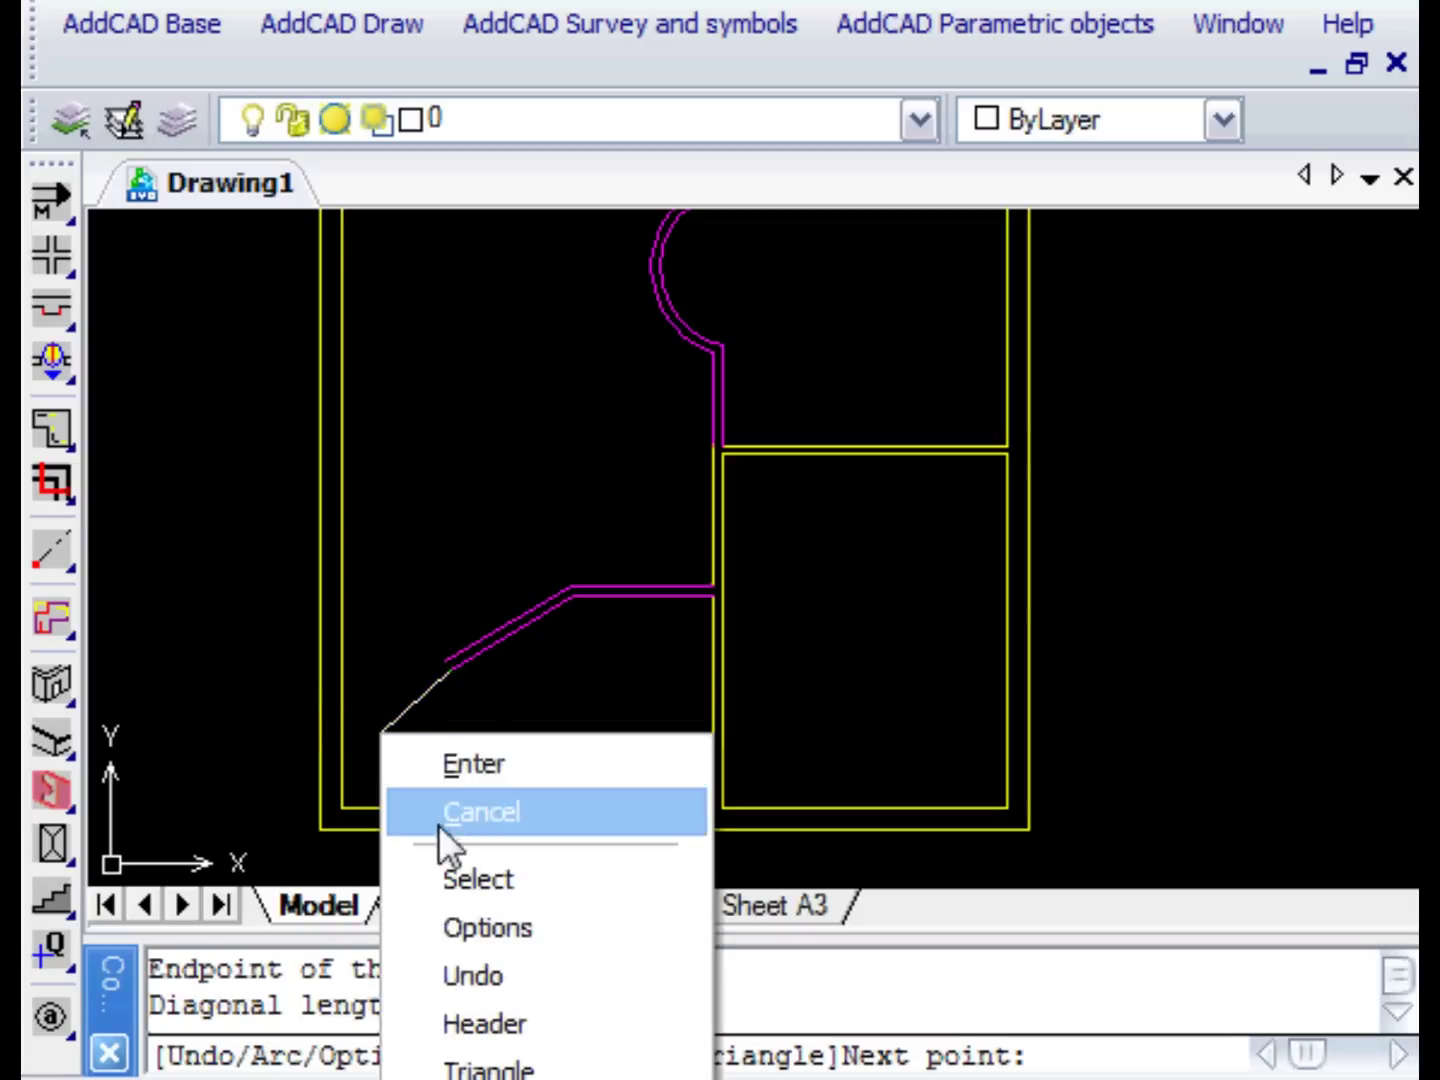
left_click(477, 880)
left_click(340, 776)
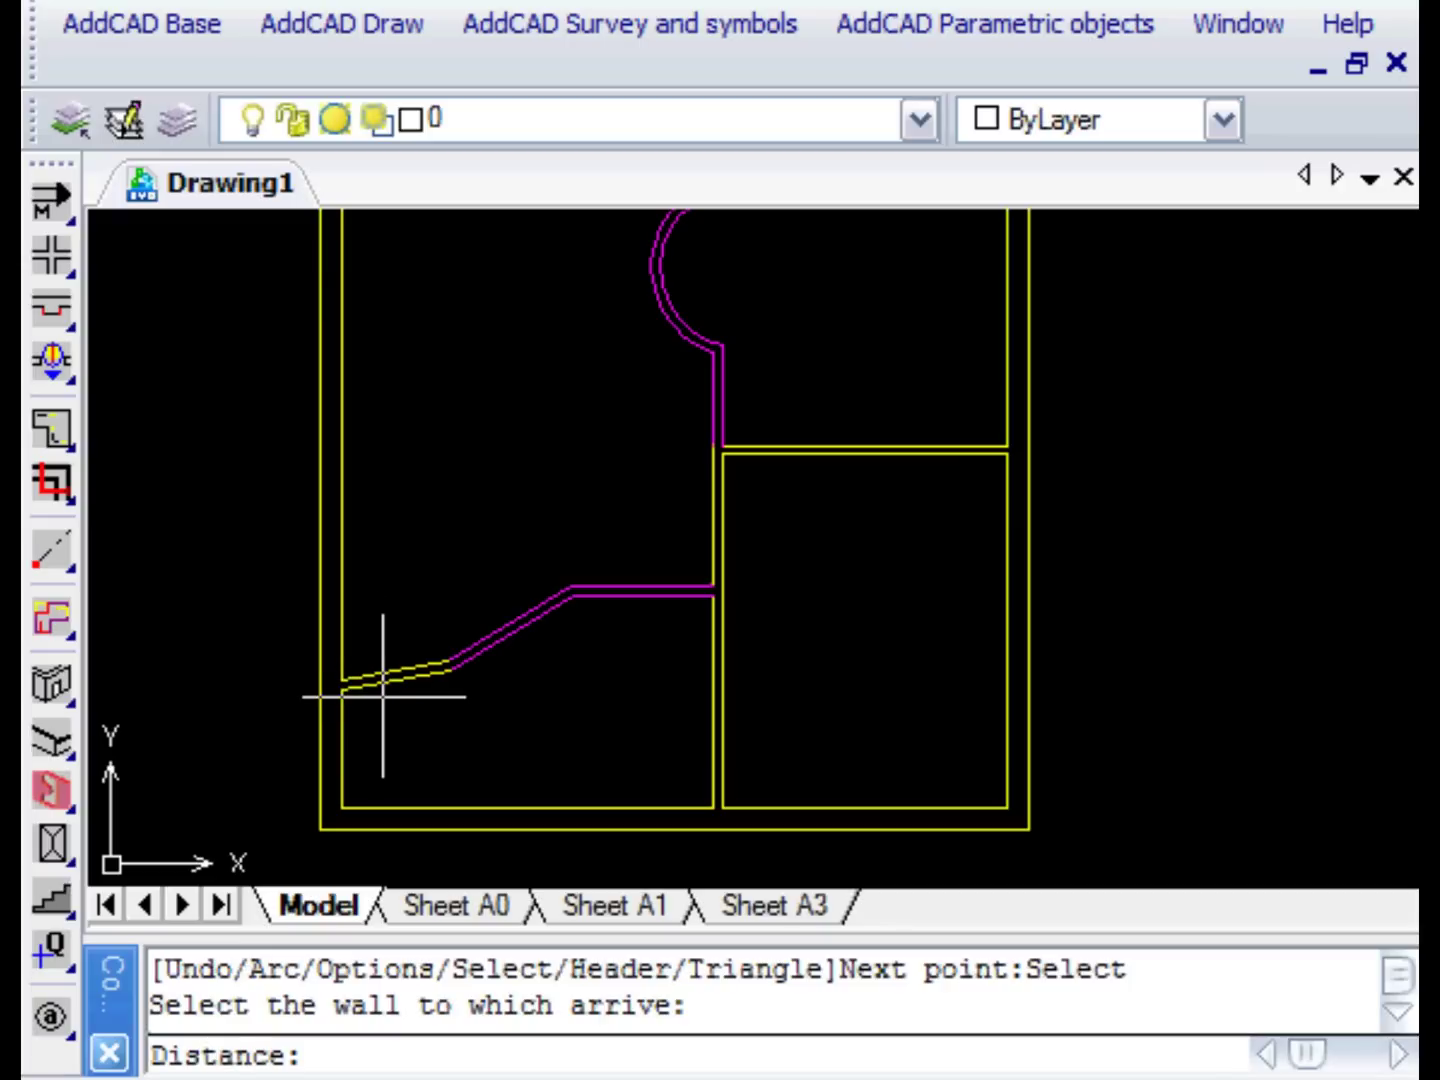
type("1.5")
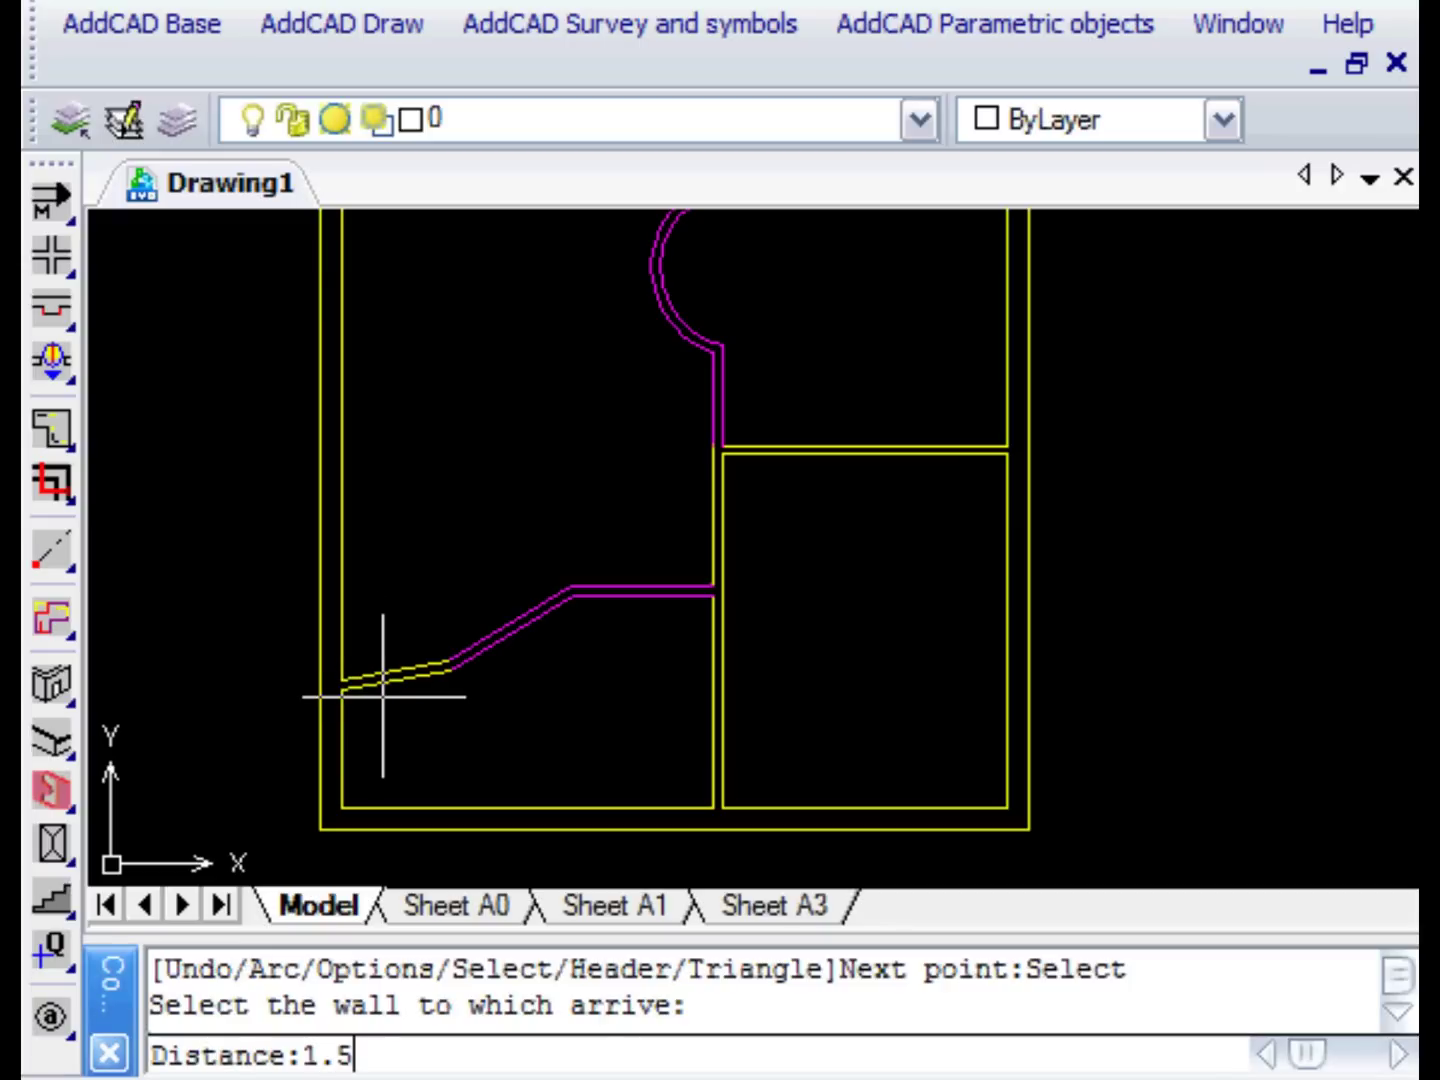
key("Return")
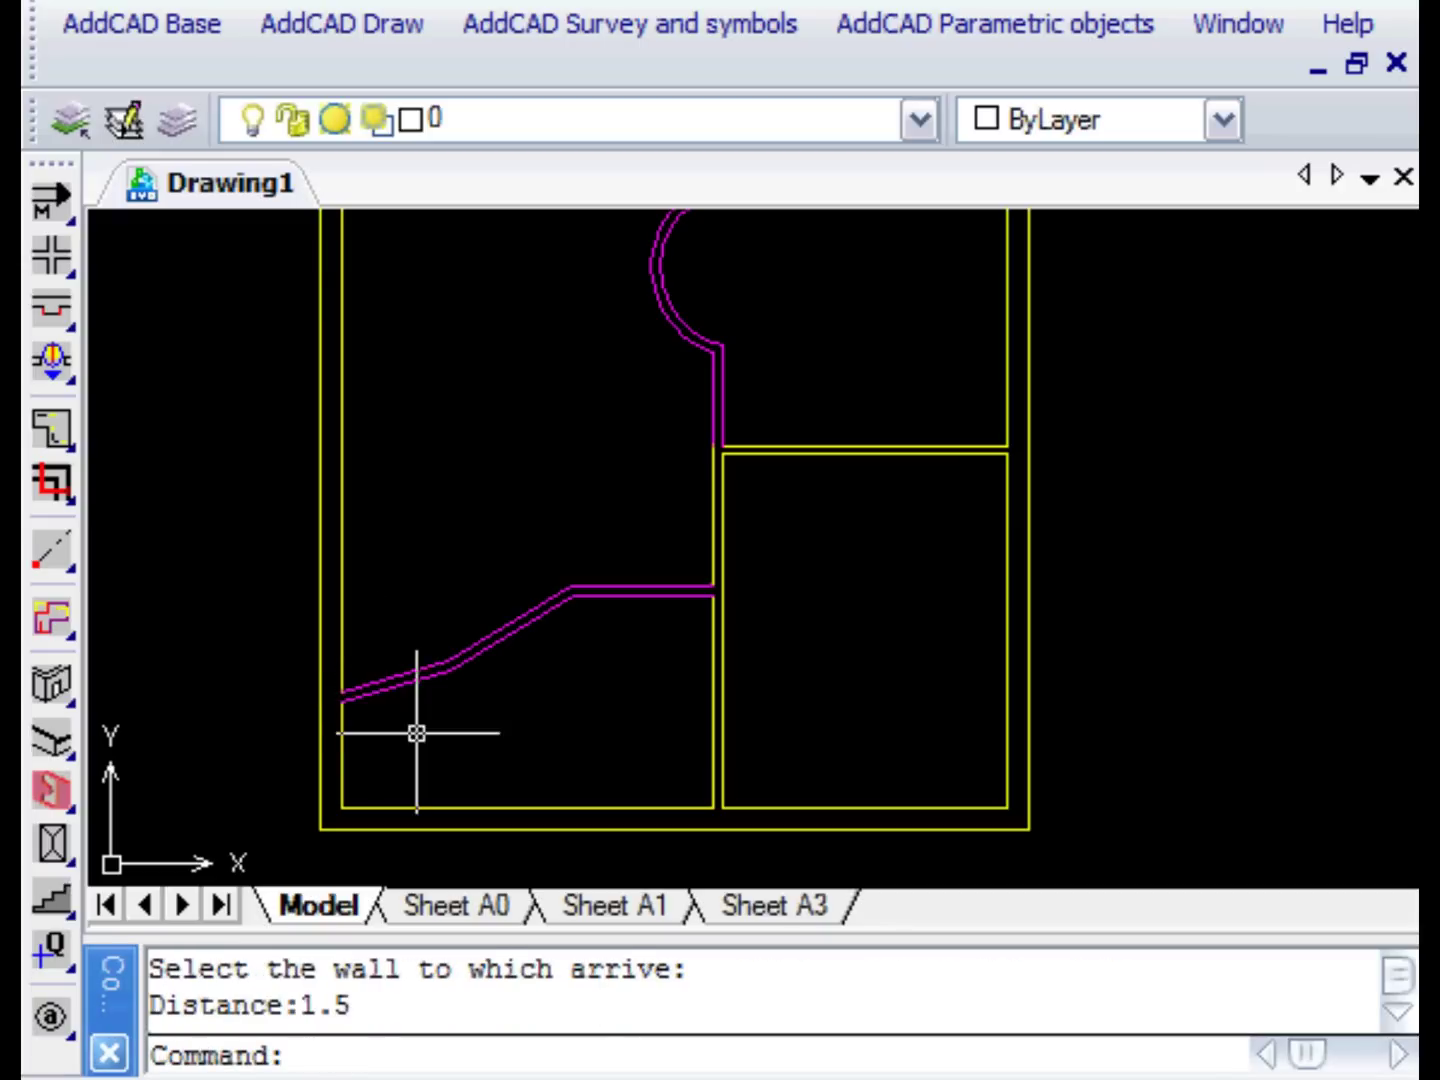
Undo the last cleanup and clean the top-left outer corner with a crossing window.
scroll(505, 745, "down", 3)
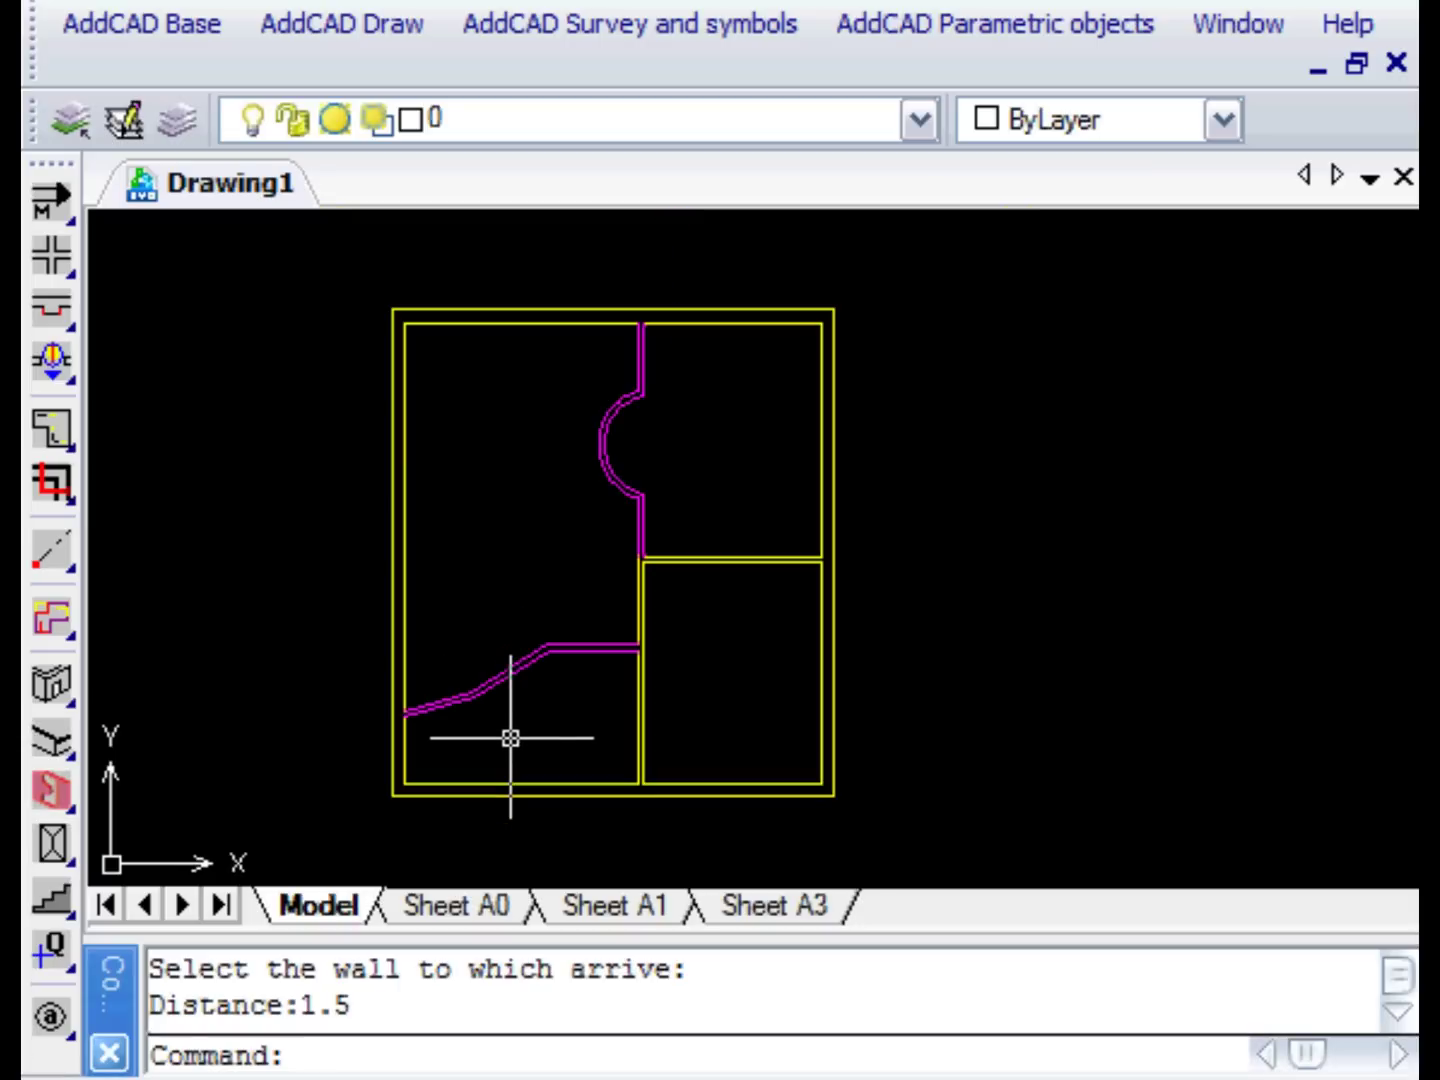
mouse_move(511, 738)
middle_mouse_down()
mouse_move(530, 745)
mouse_move(500, 795)
middle_mouse_up()
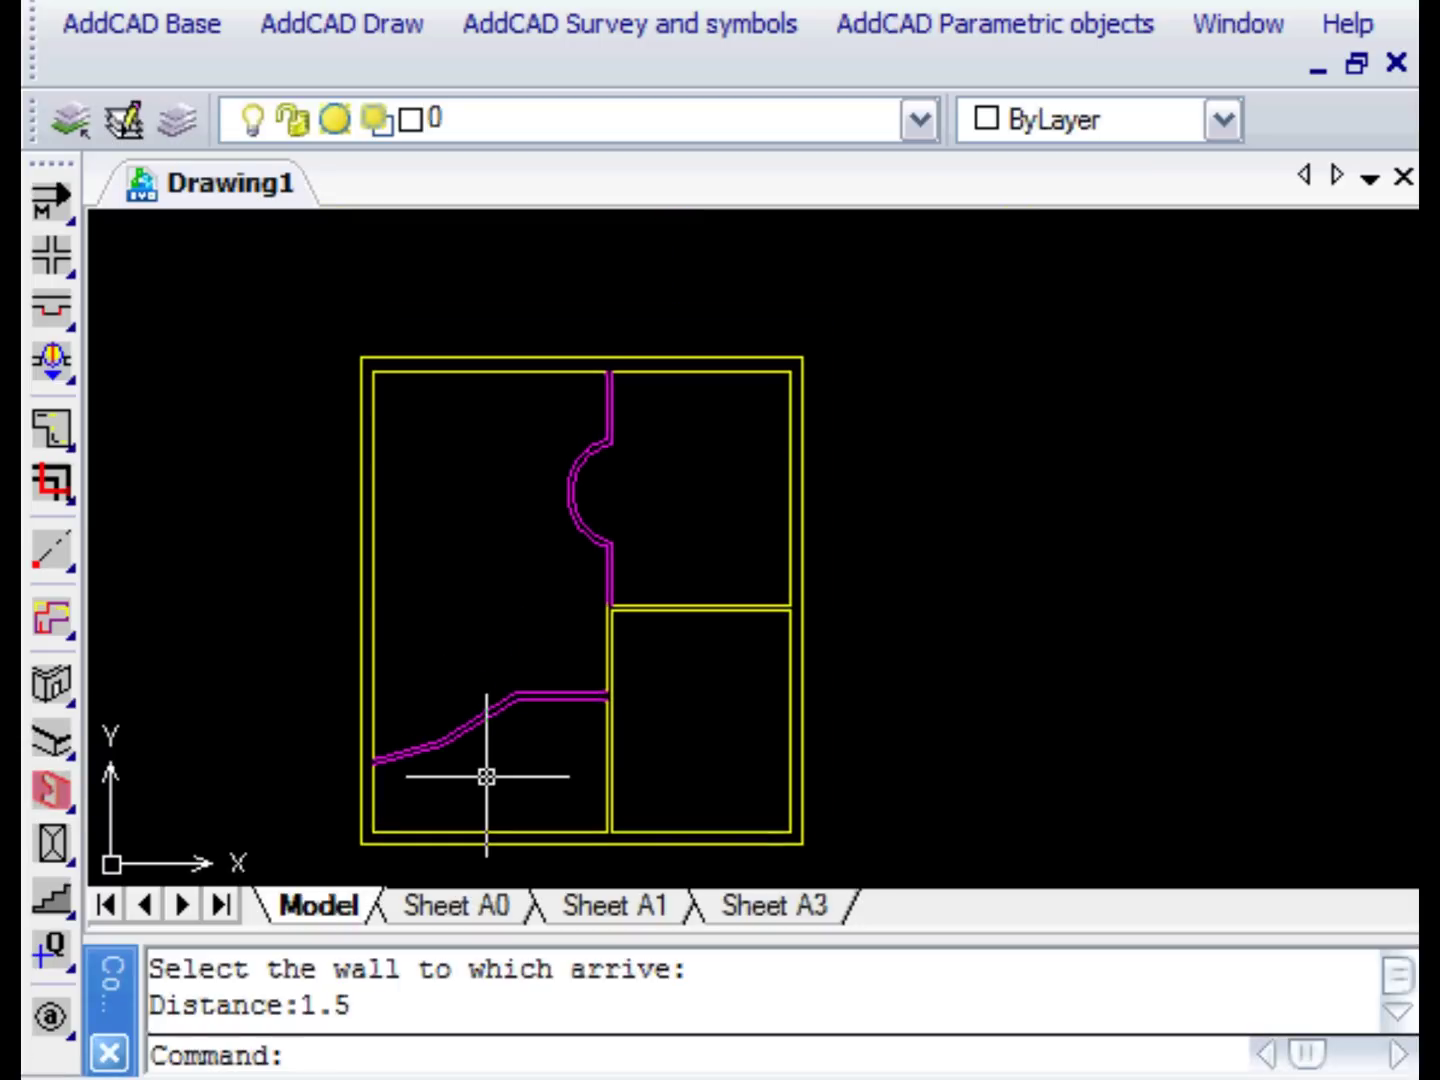
key("ctrl+z")
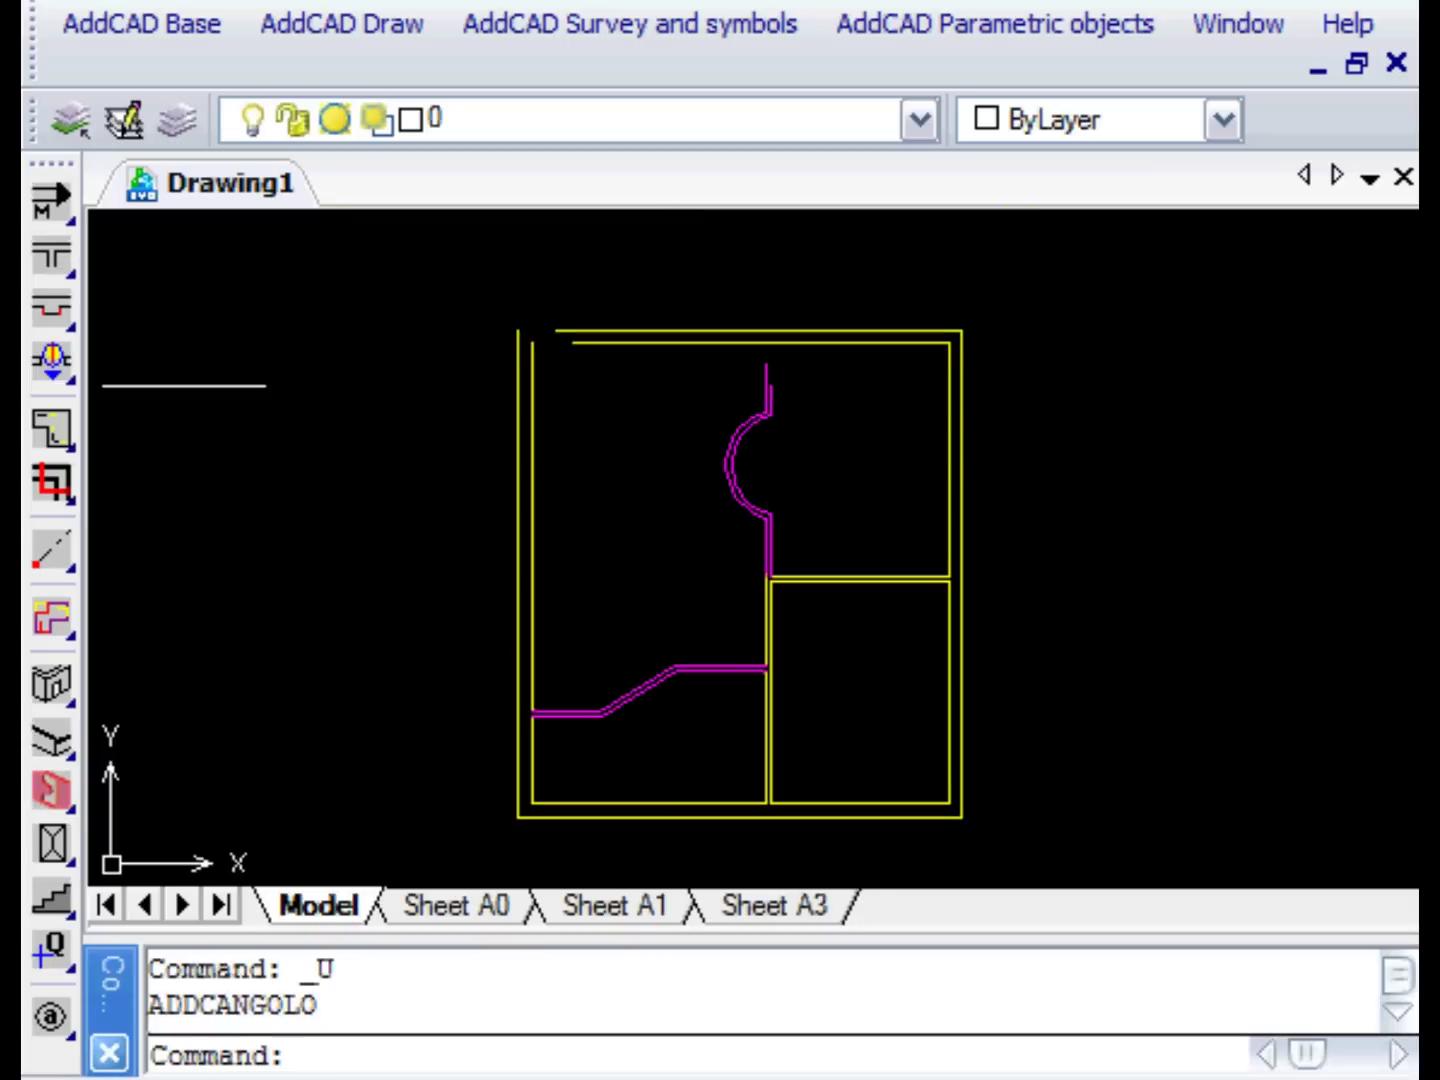
left_click(55, 264)
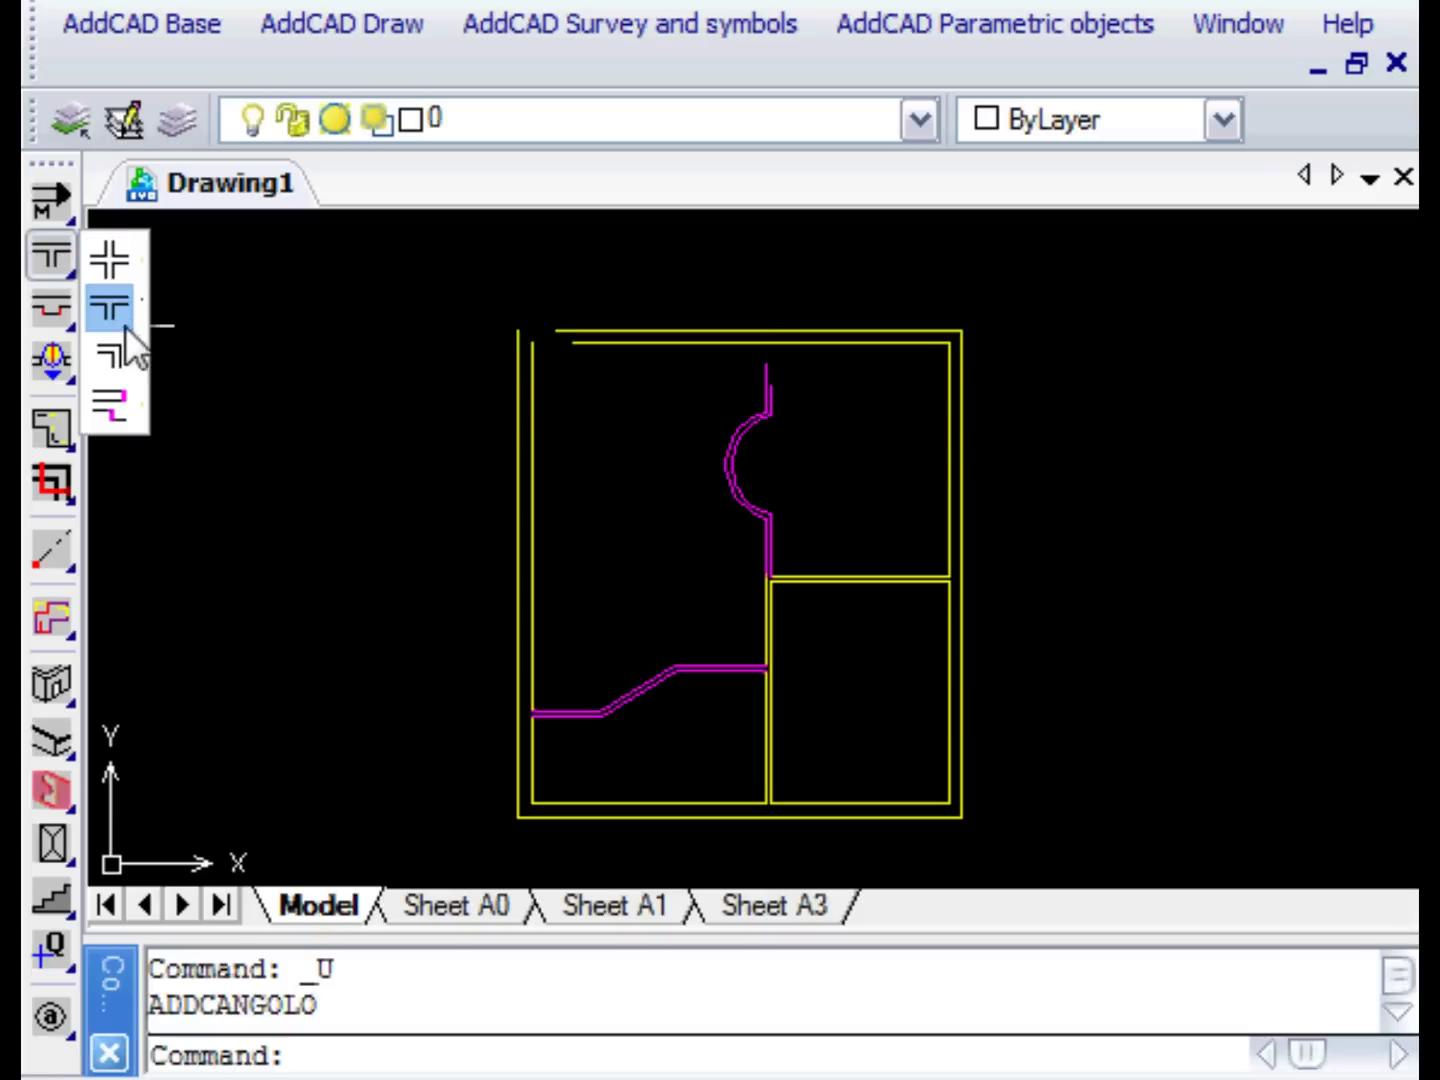
left_click(121, 361)
left_click(612, 409)
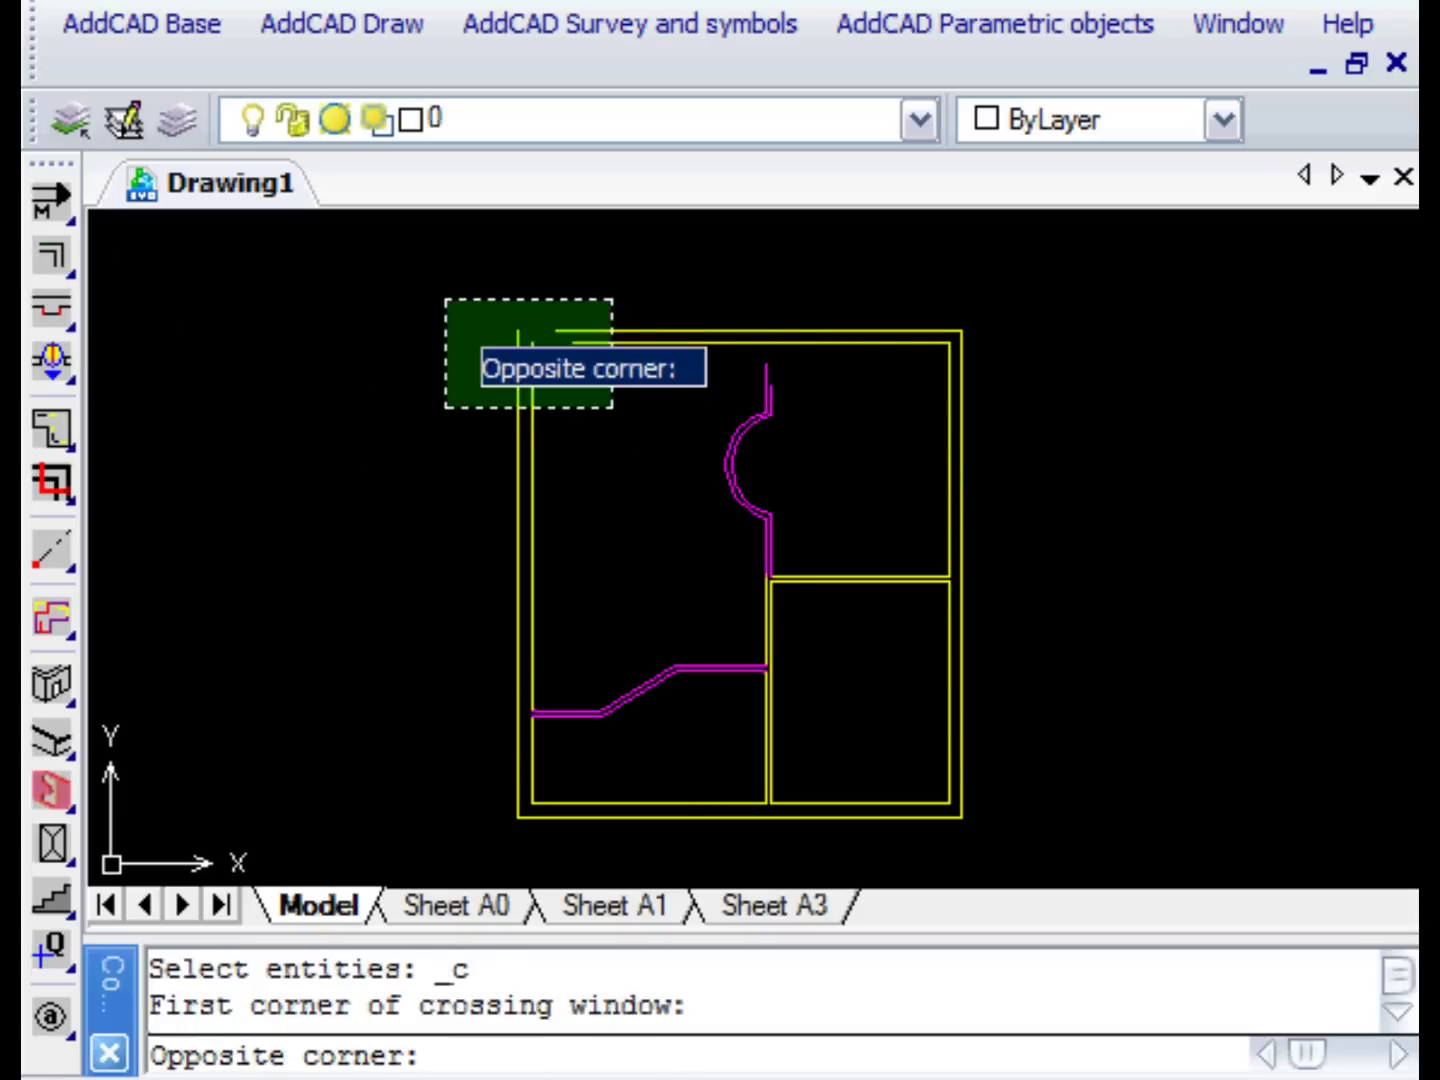
left_click(445, 299)
key("Return")
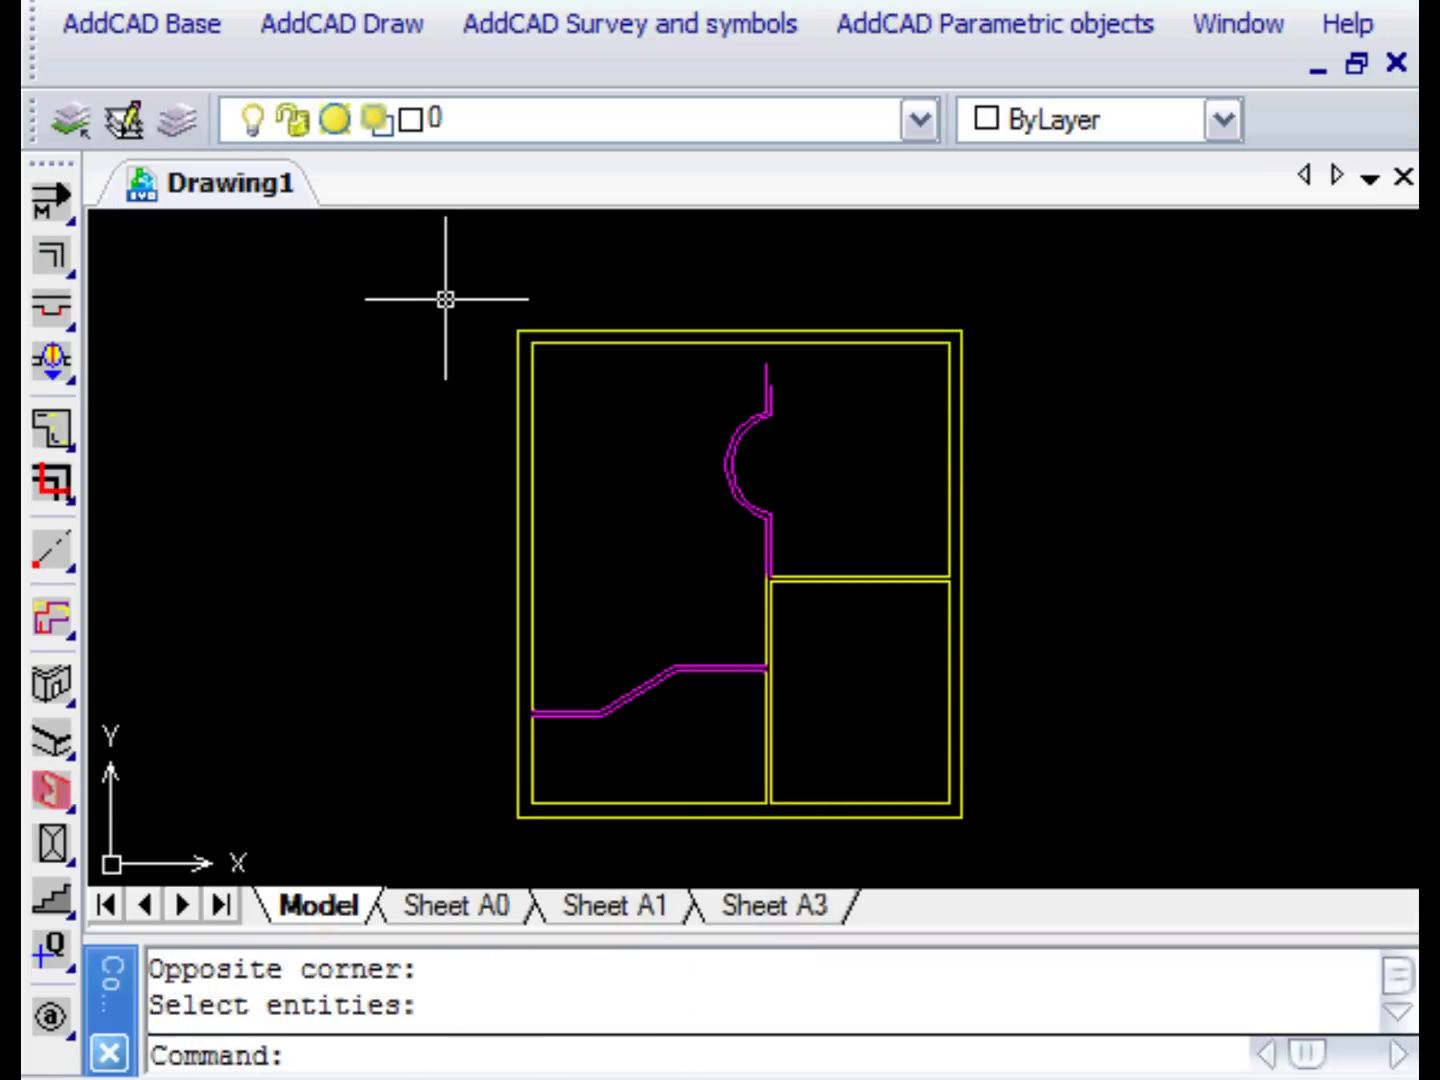
Apply a T cleanup where the arc wall meets the top outer wall.
left_click(50, 260)
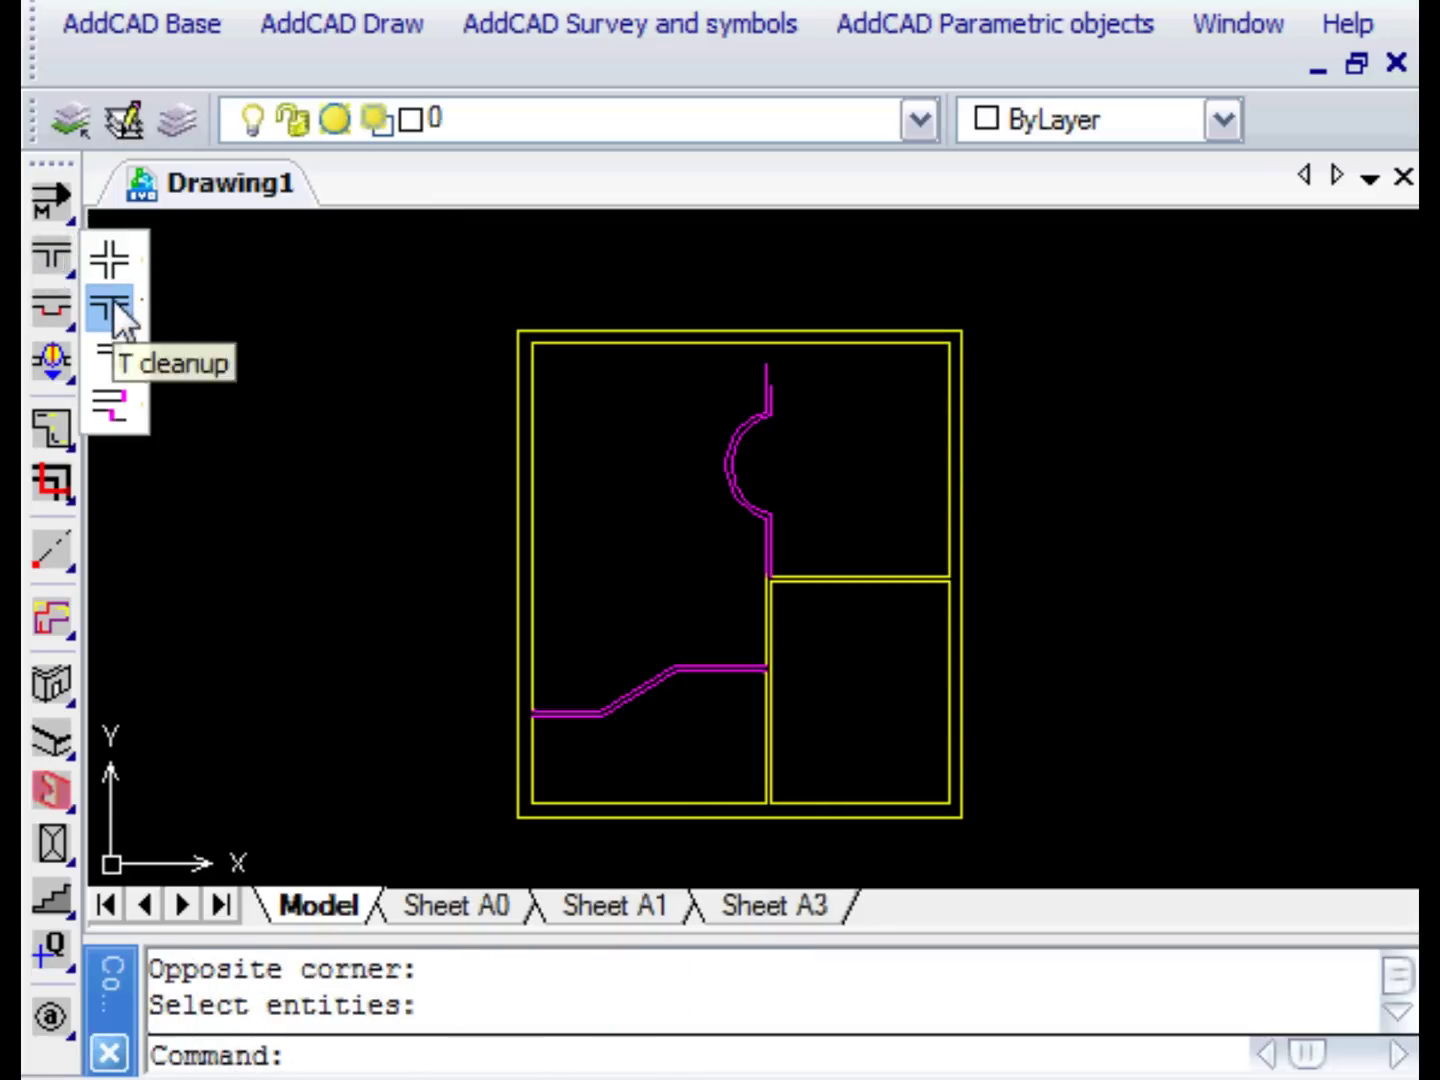
left_click(113, 299)
left_click(796, 397)
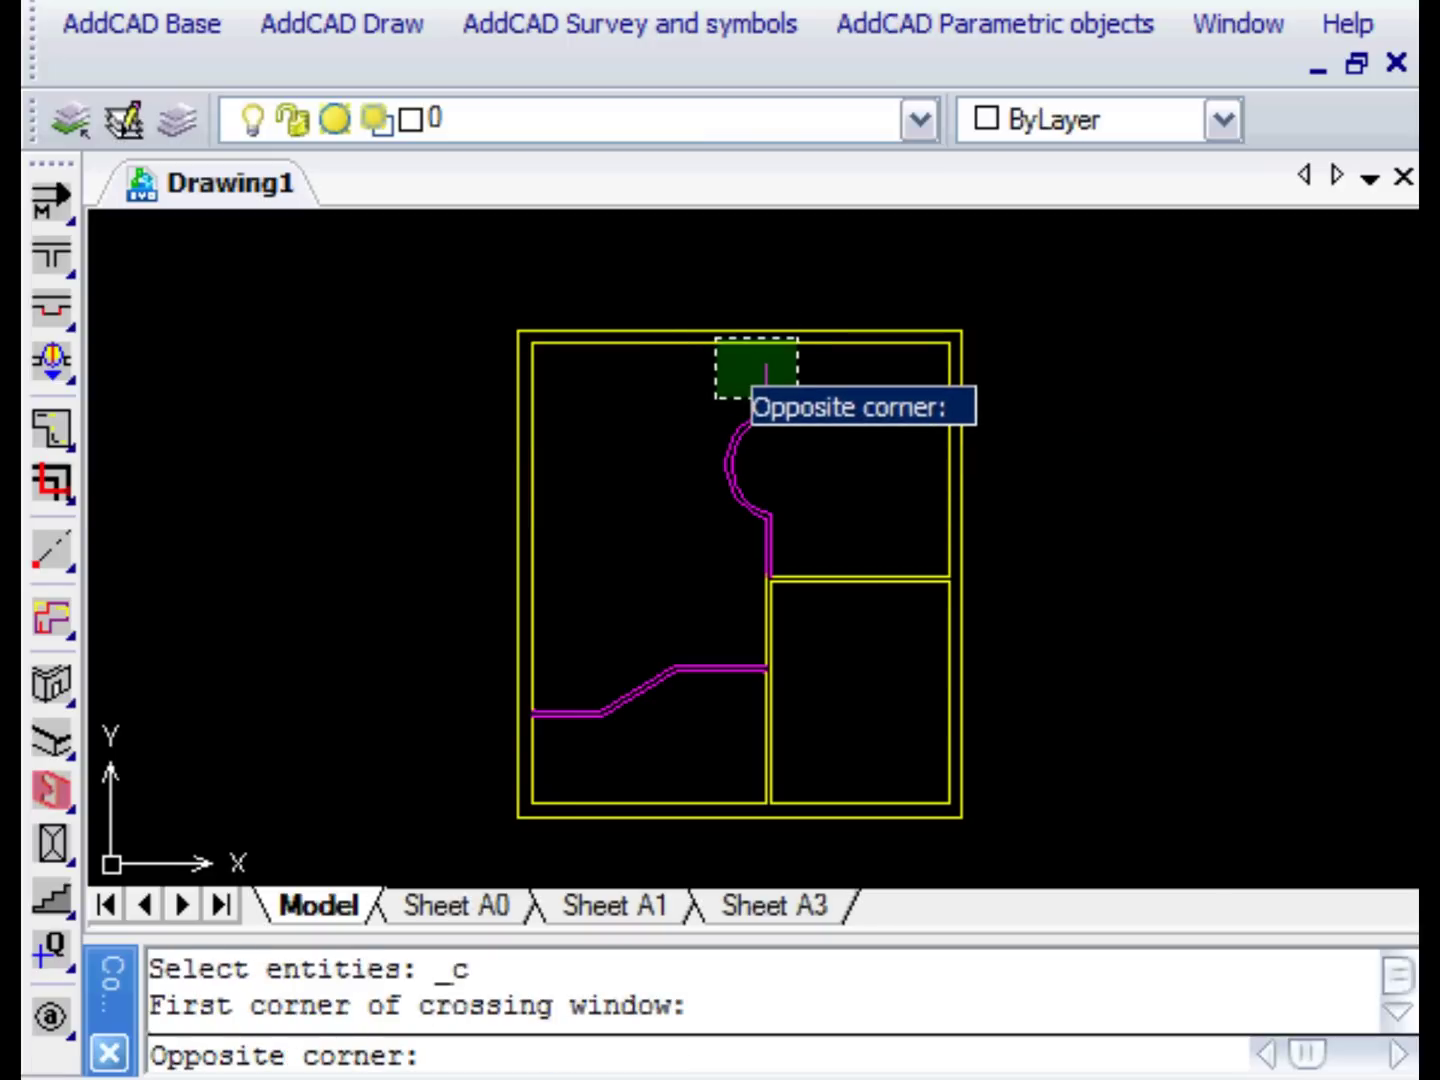
left_click(714, 337)
key("Return")
mouse_move(807, 487)
middle_mouse_down()
mouse_move(805, 530)
mouse_move(598, 492)
mouse_move(537, 546)
middle_mouse_up()
scroll(546, 547, "up", 2)
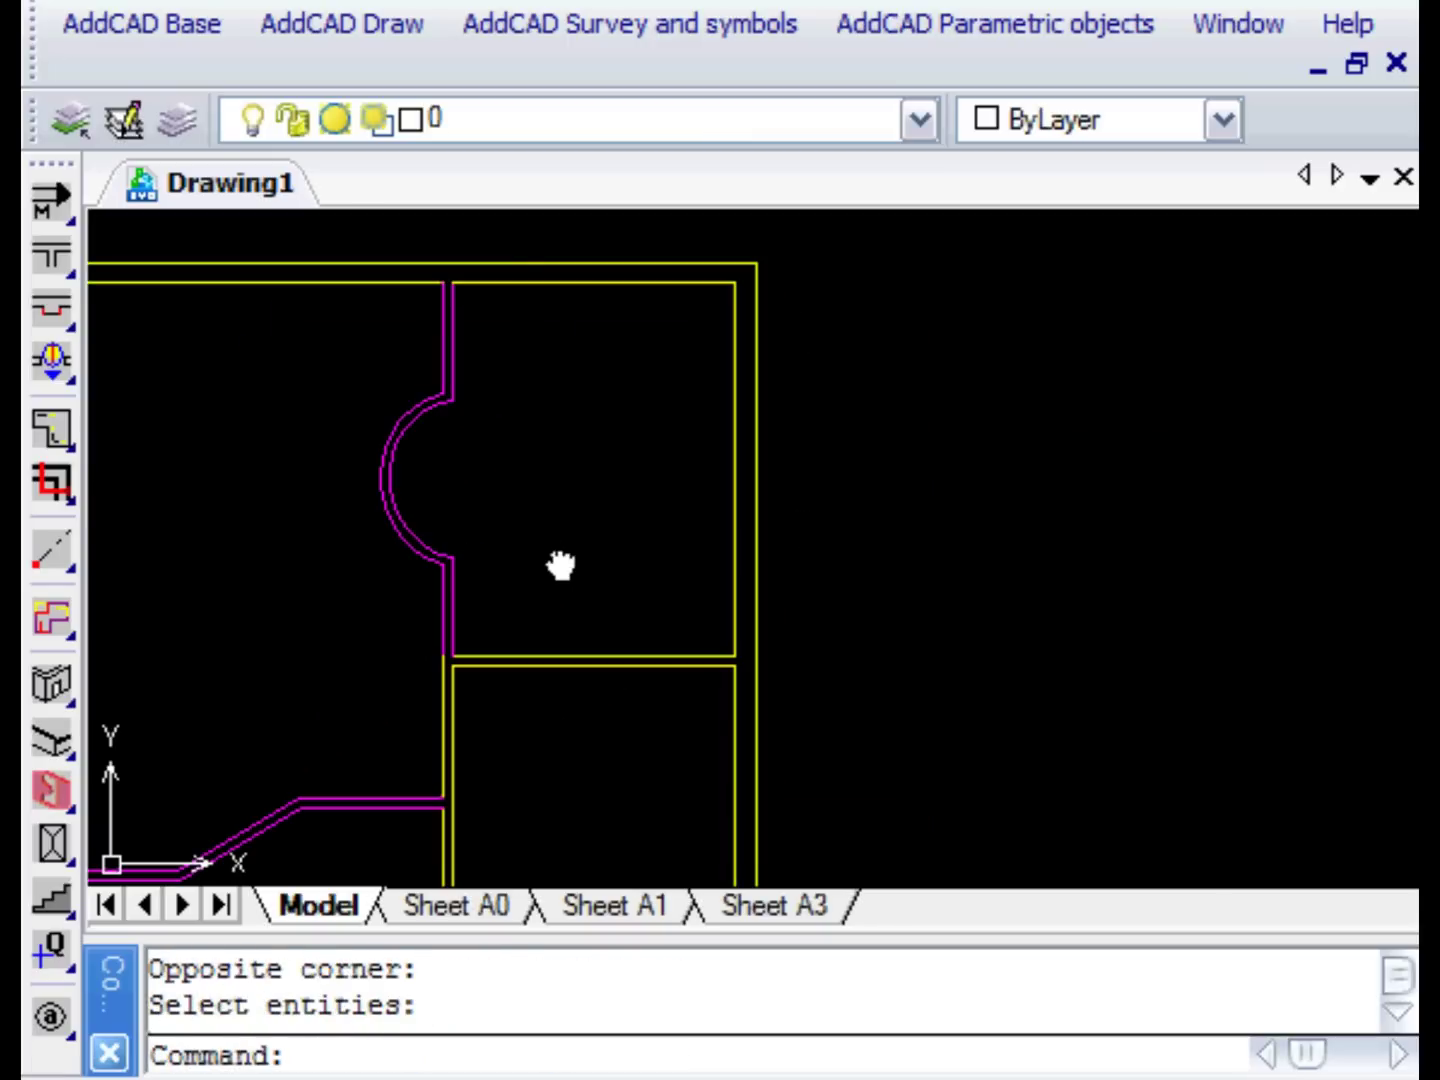
scroll(549, 550, "down", 2)
left_click_drag(53, 318, 119, 319)
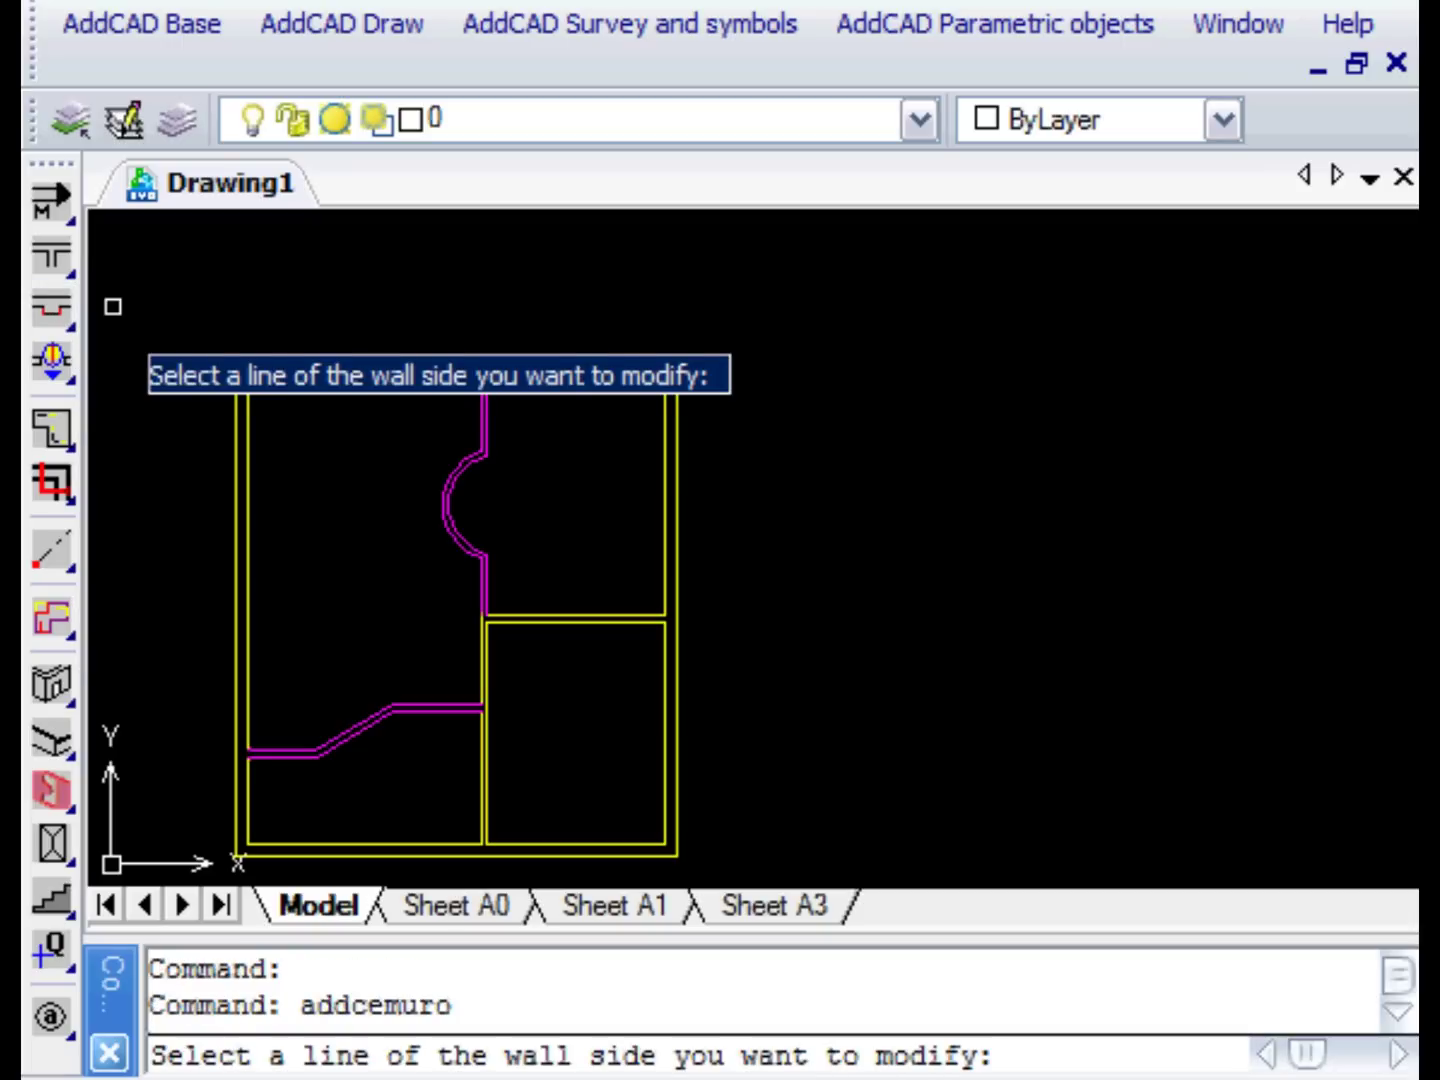
Recess a 0.1-deep niche into the upper-right room's right wall between two picked points.
left_click(661, 439)
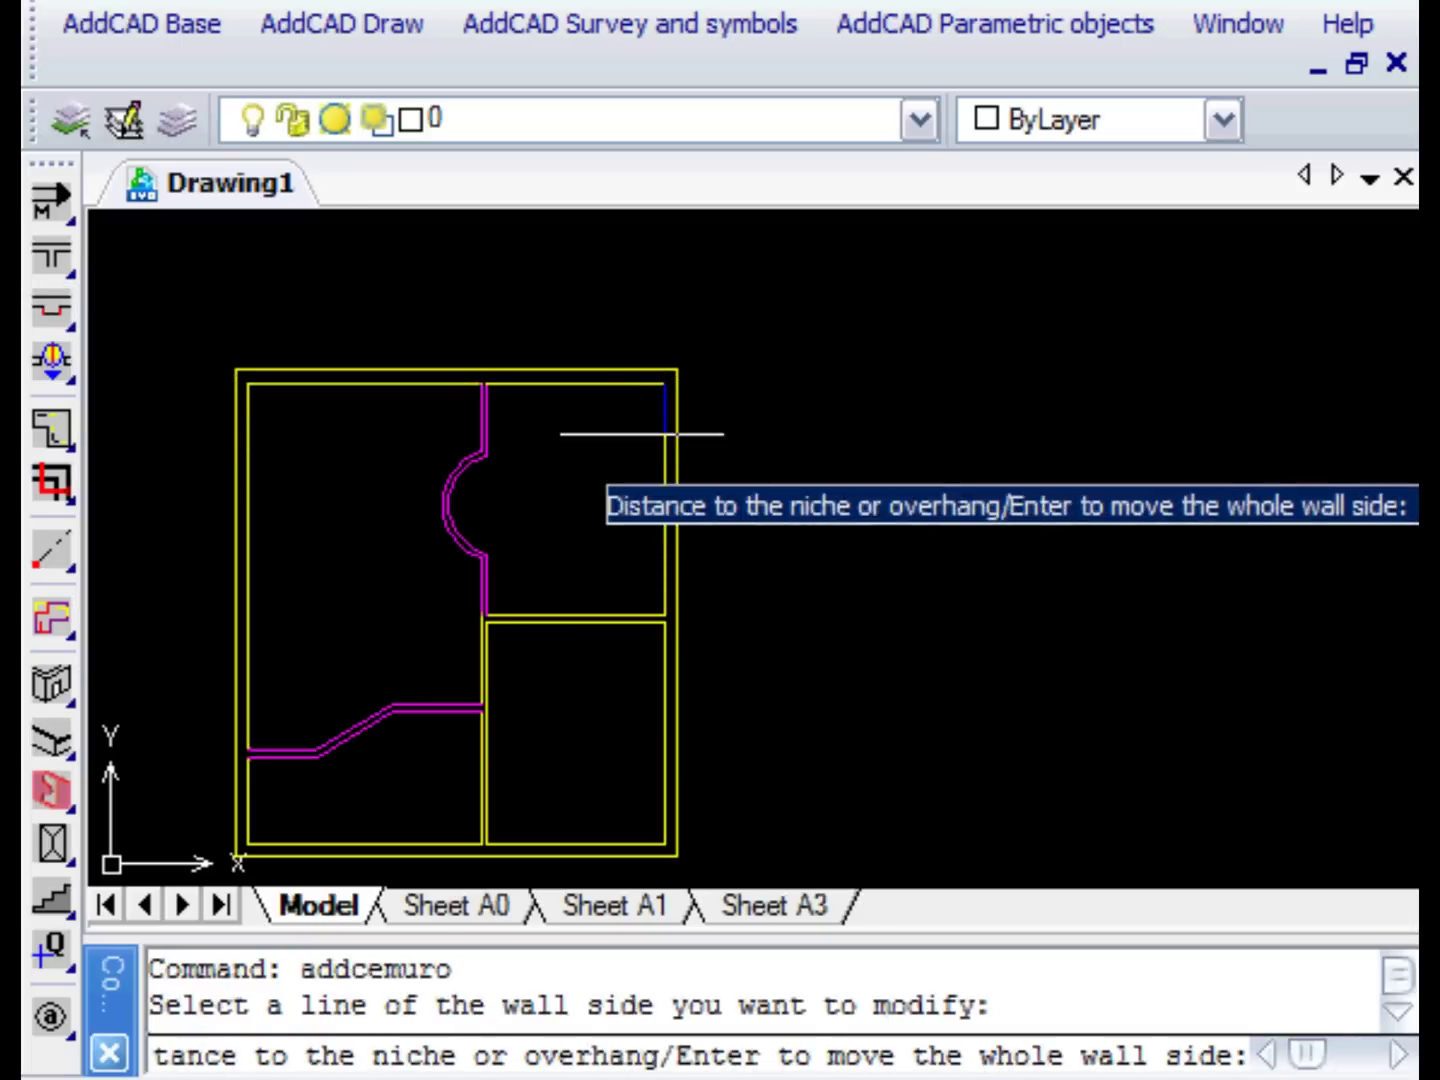
left_click(658, 432)
left_click(638, 560)
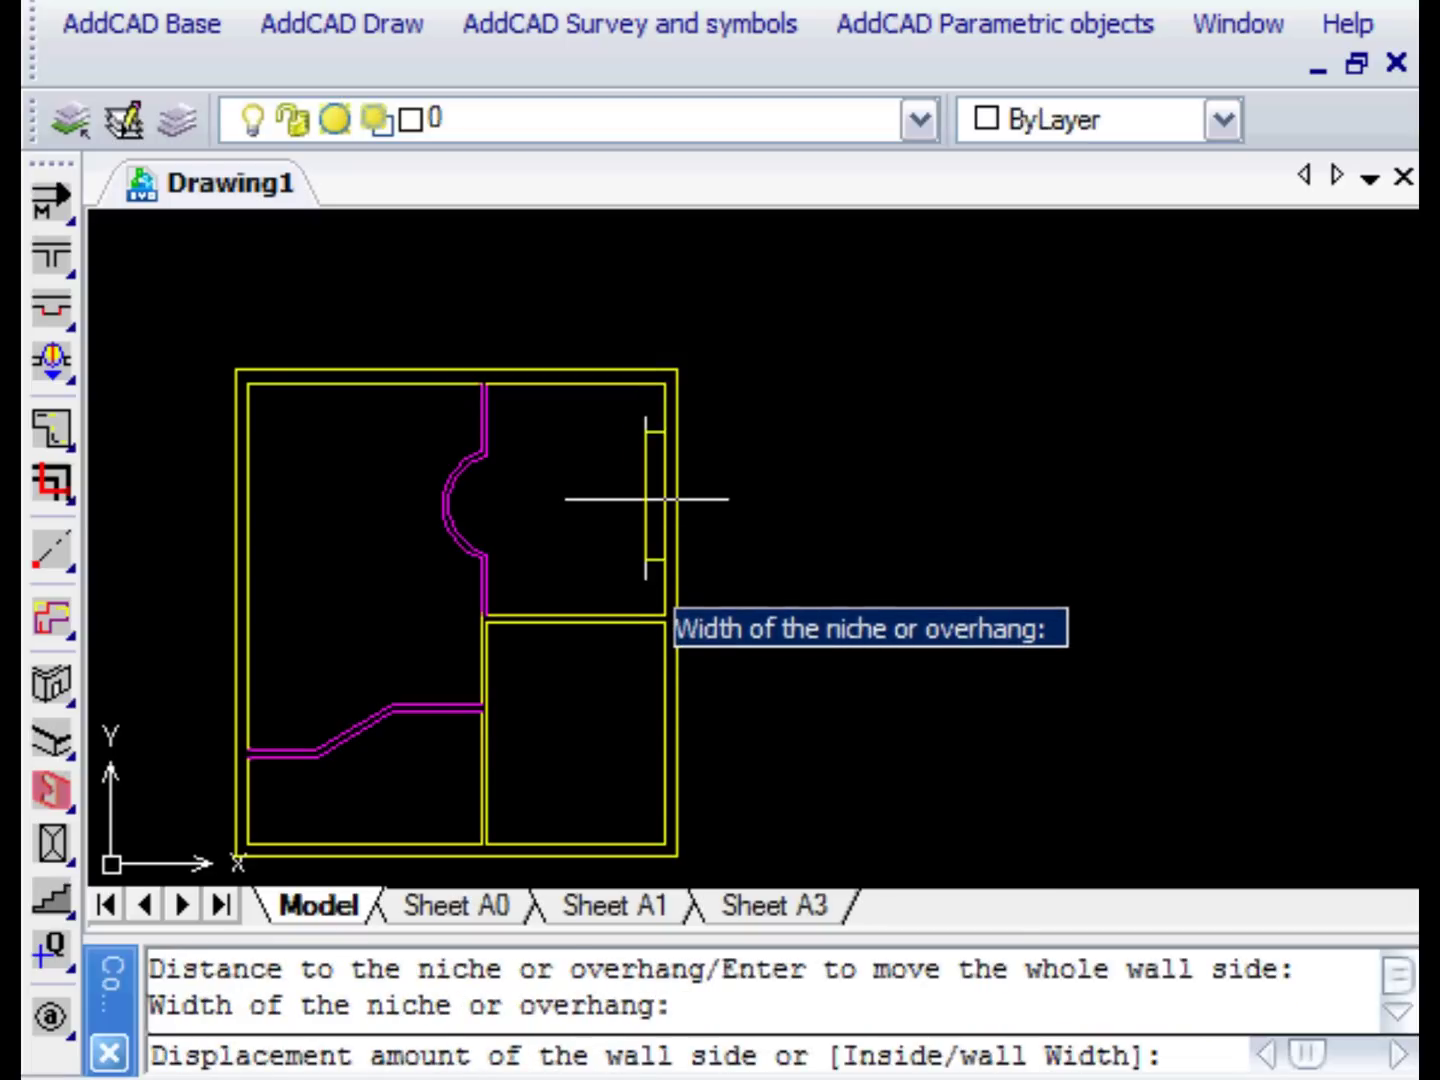
type(".")
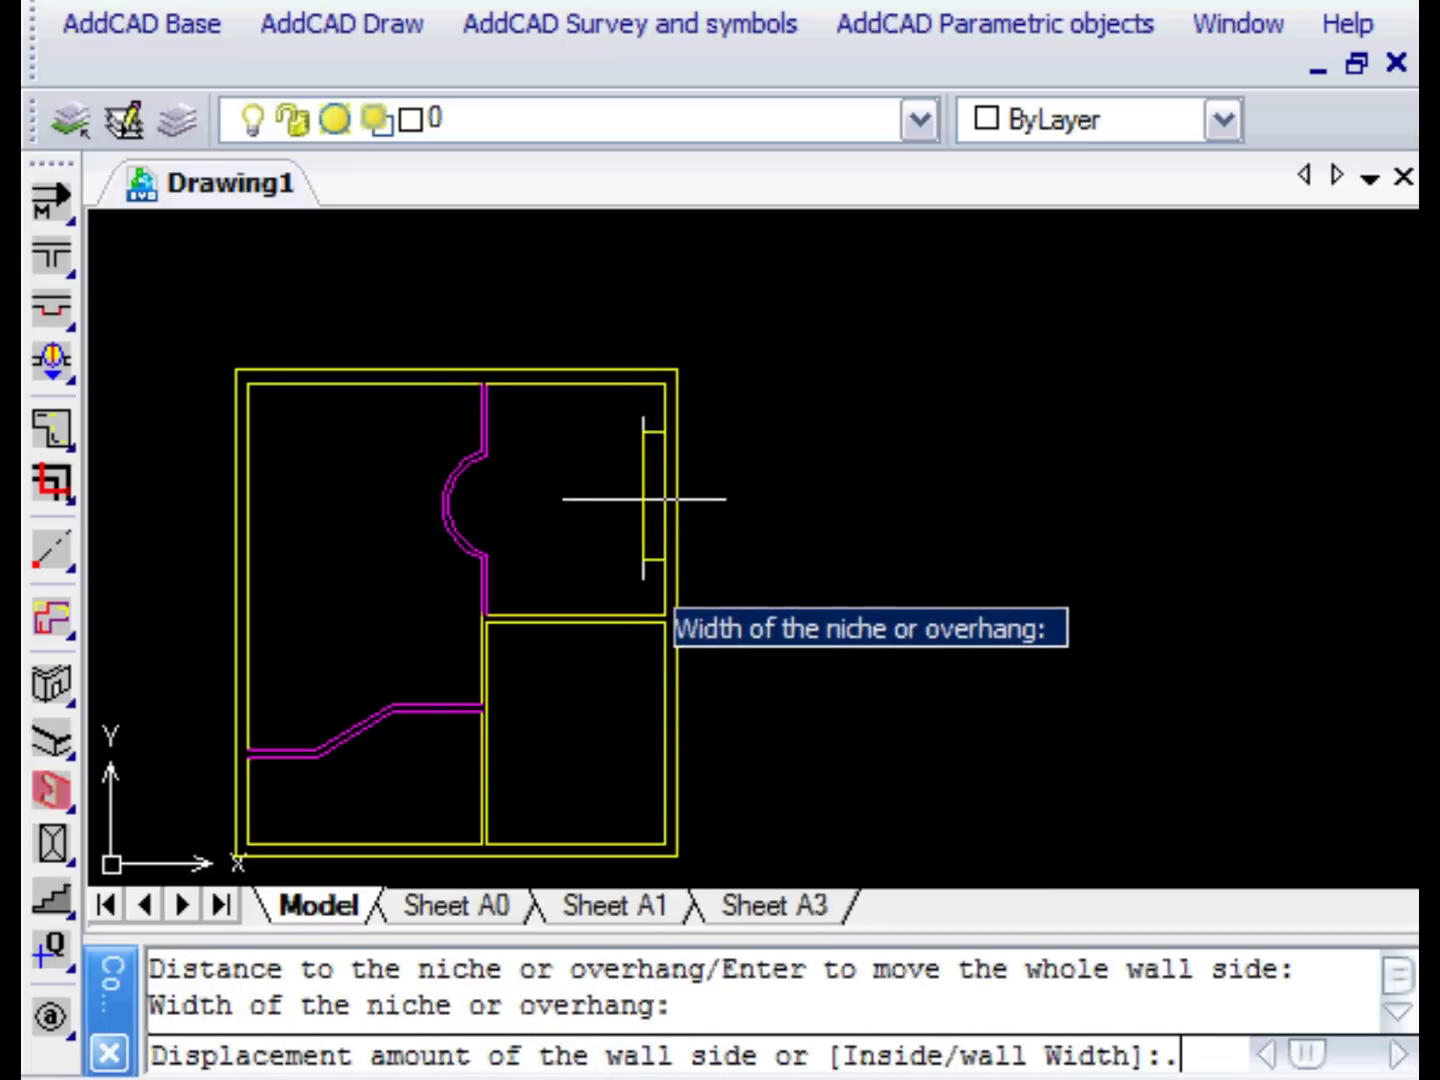
type("1")
key("Return")
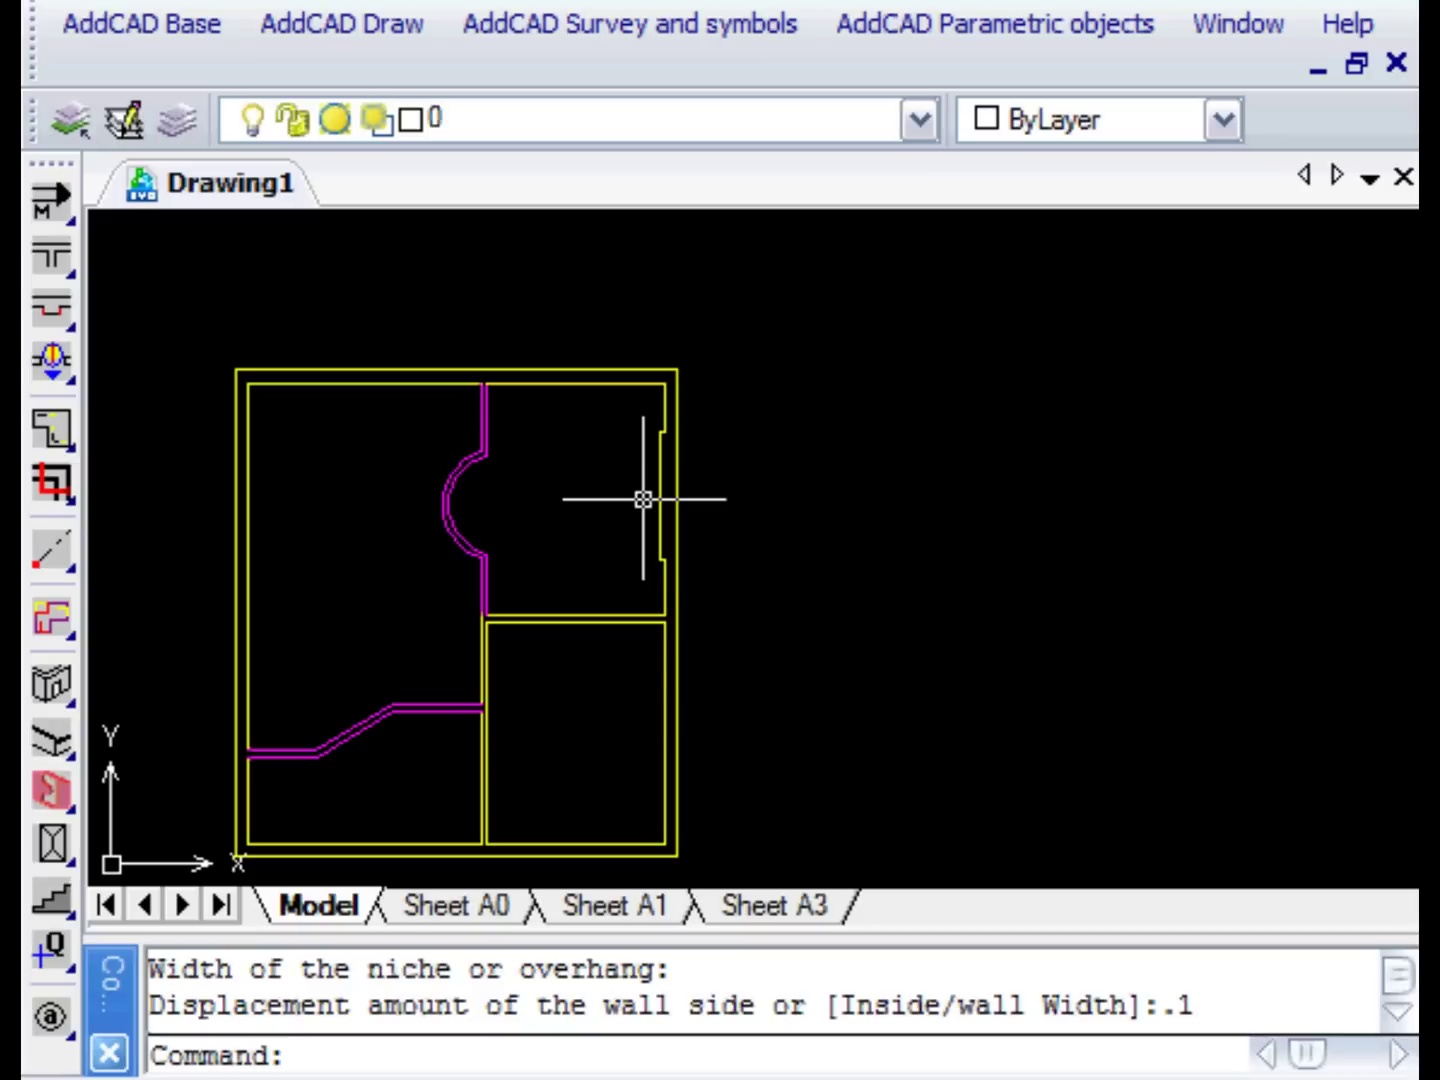
middle_click_drag(633, 746, 665, 681)
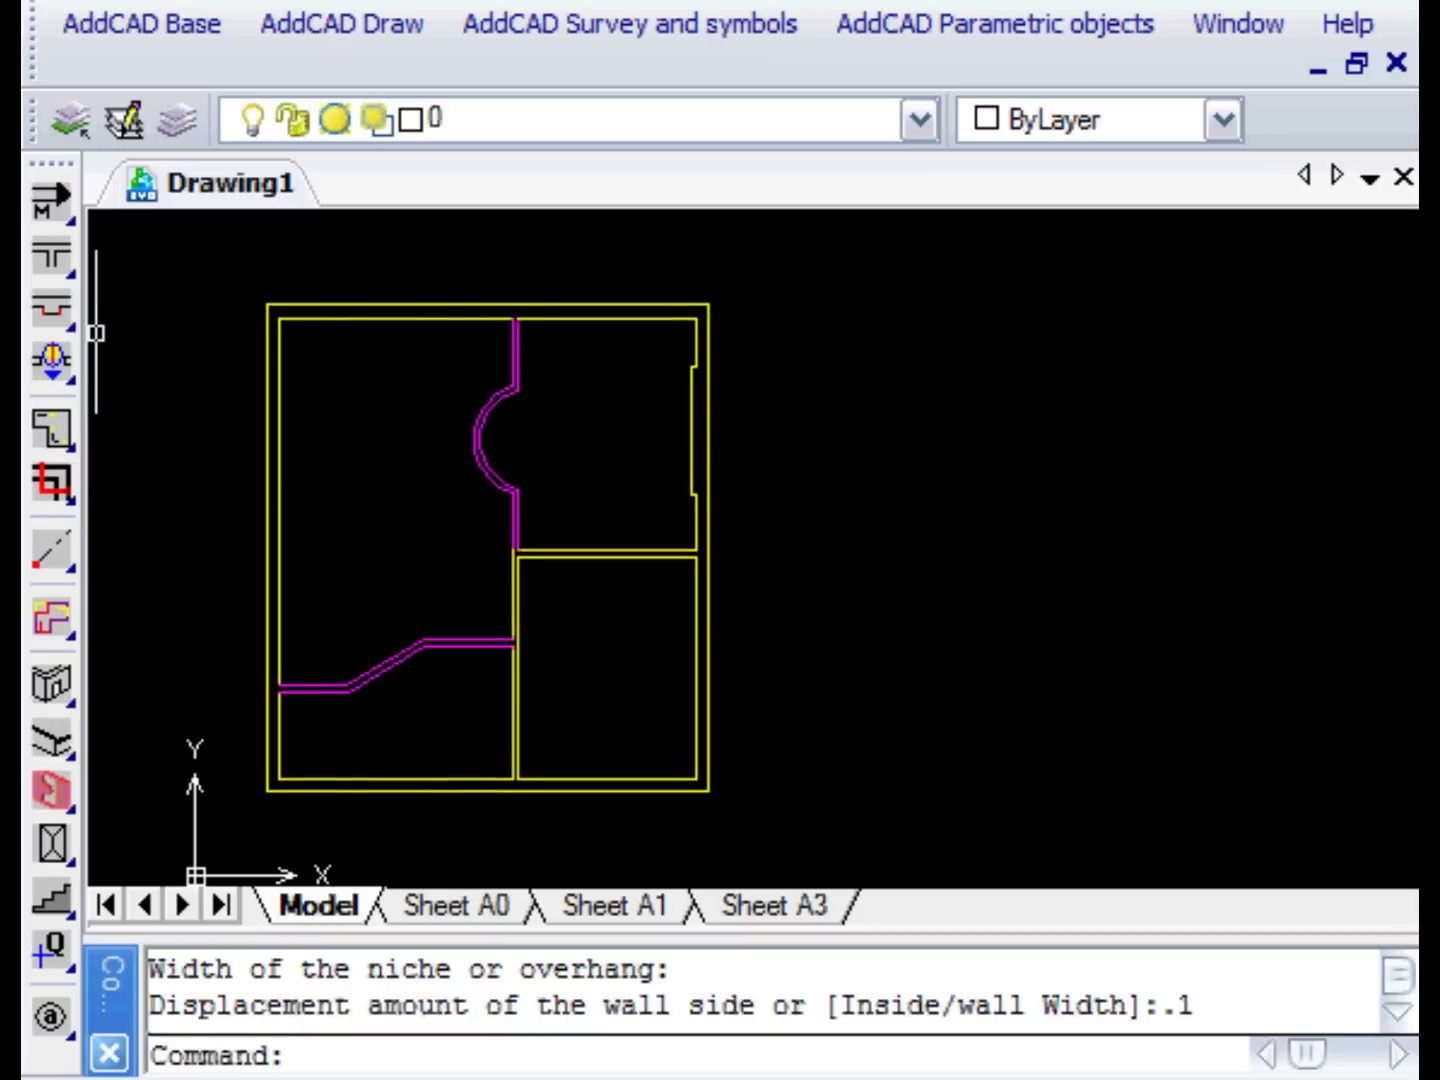
left_click(52, 308)
Set the whole right wall side of the lower-right room to a 0.45 width.
left_click(695, 636)
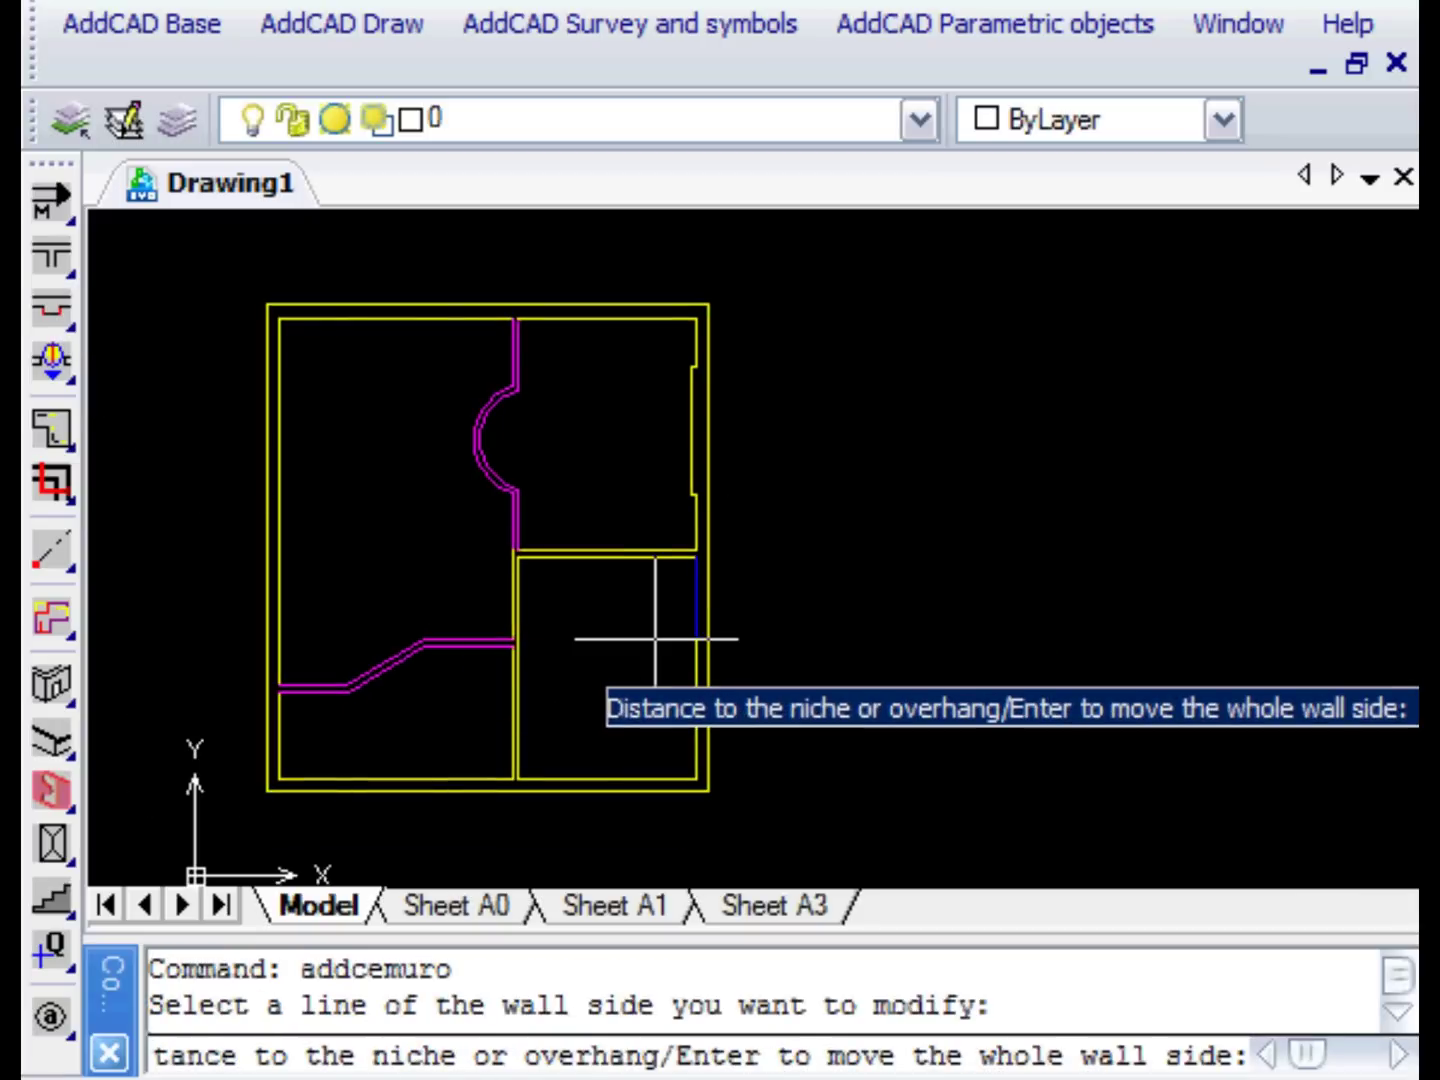
key("Return")
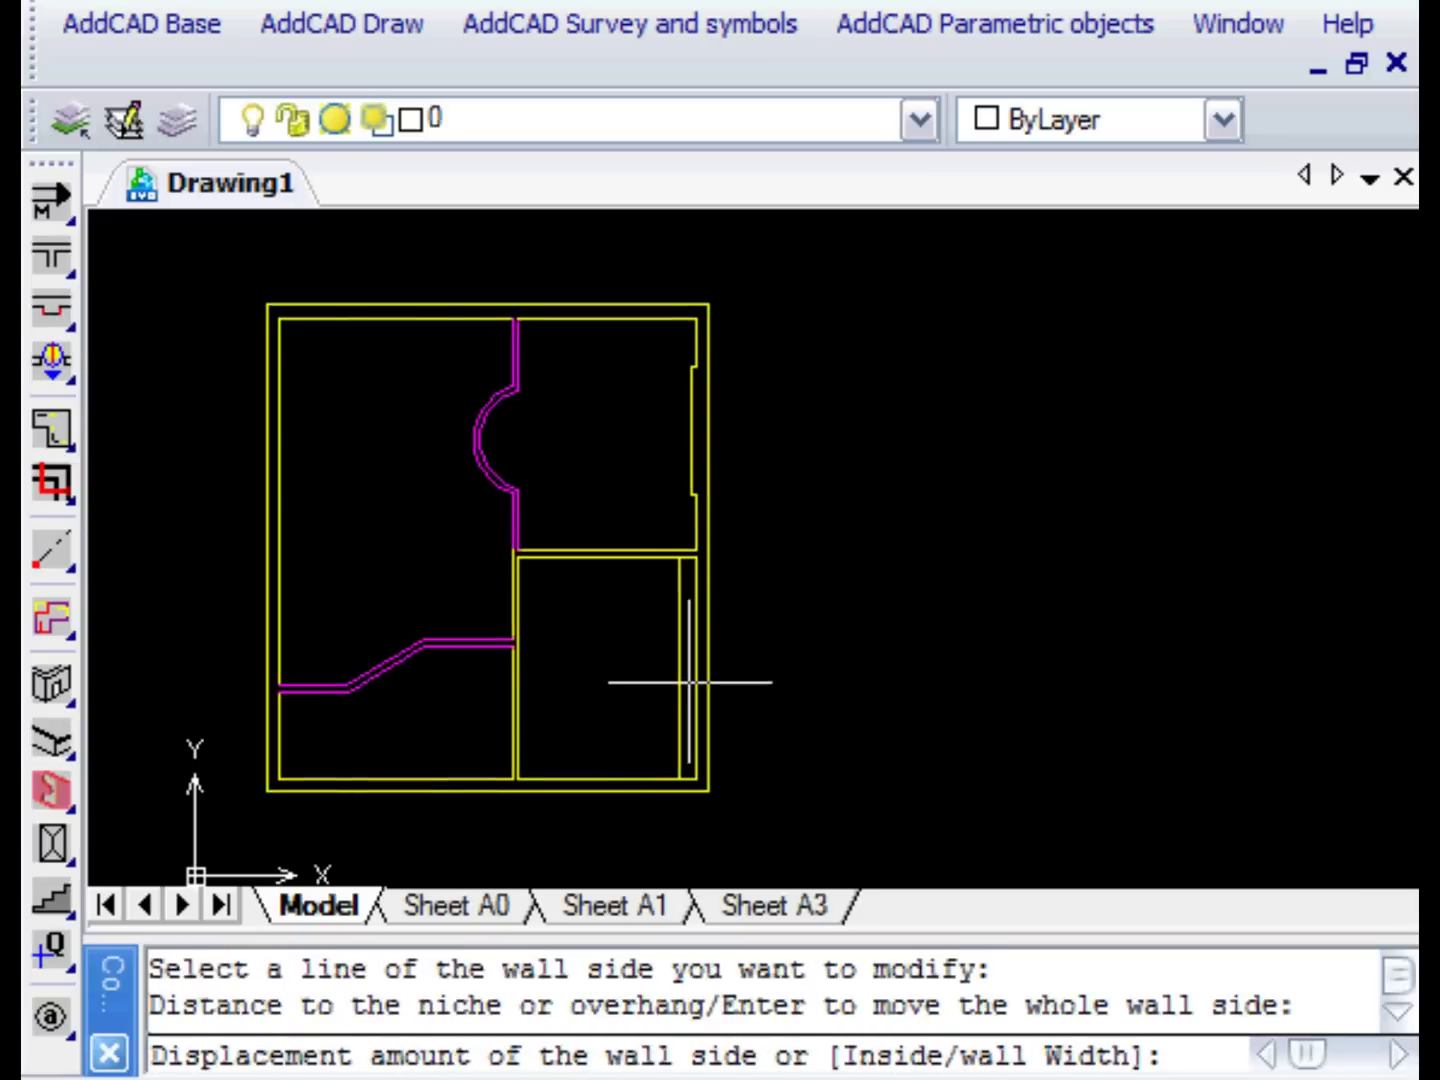
right_click(692, 685)
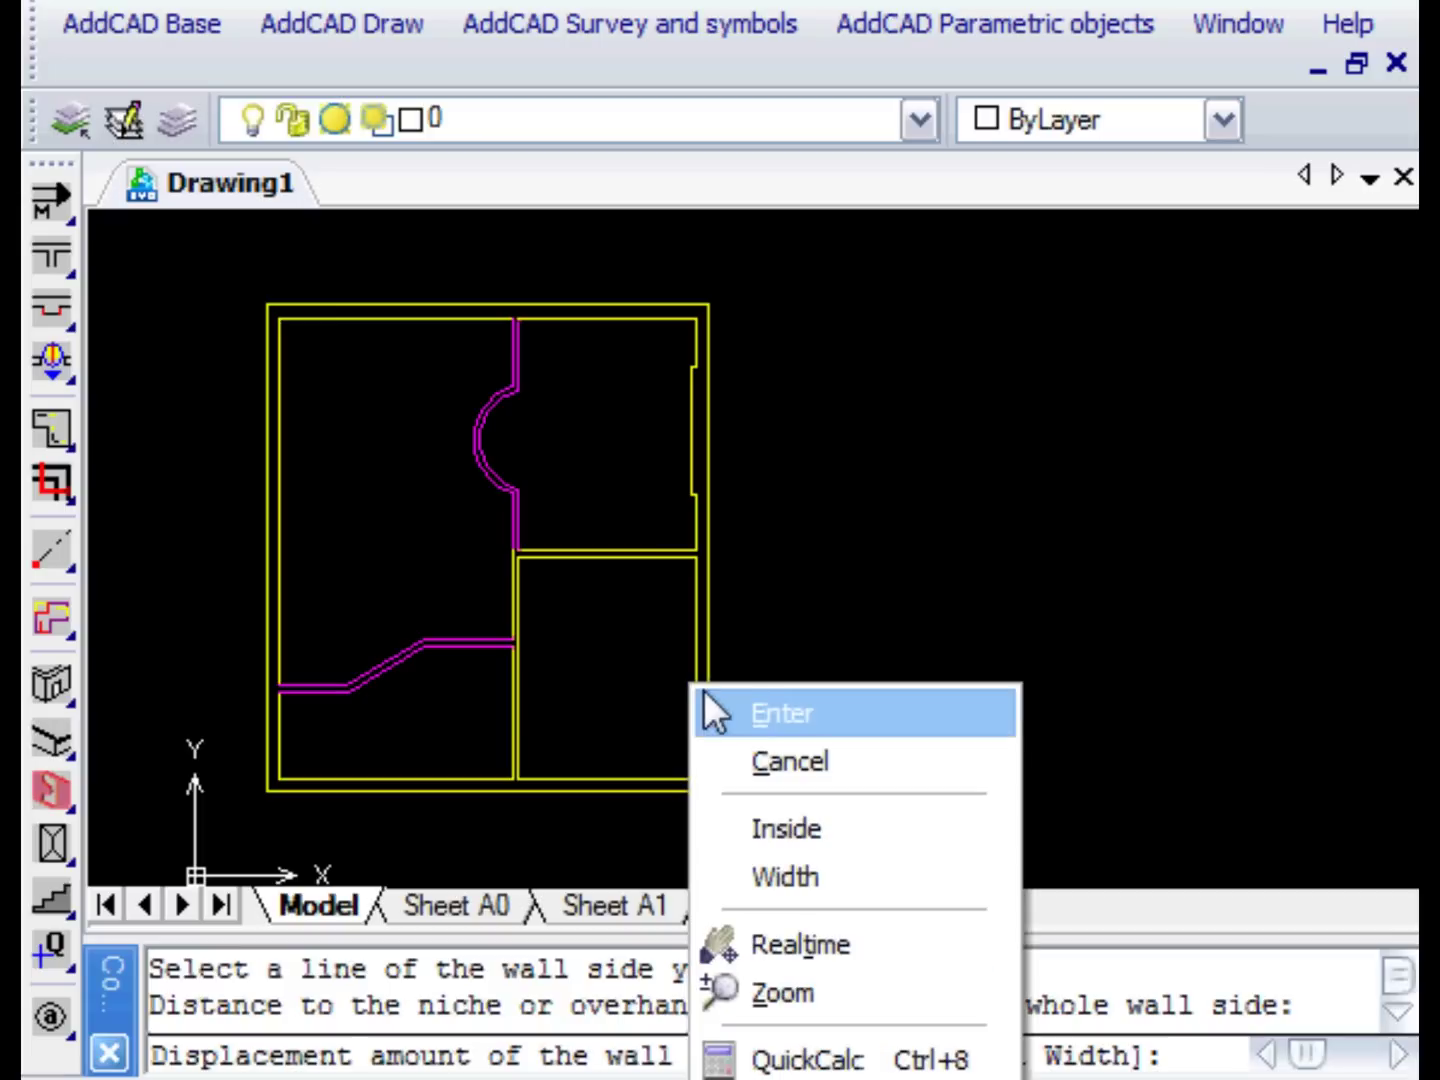
left_click(785, 875)
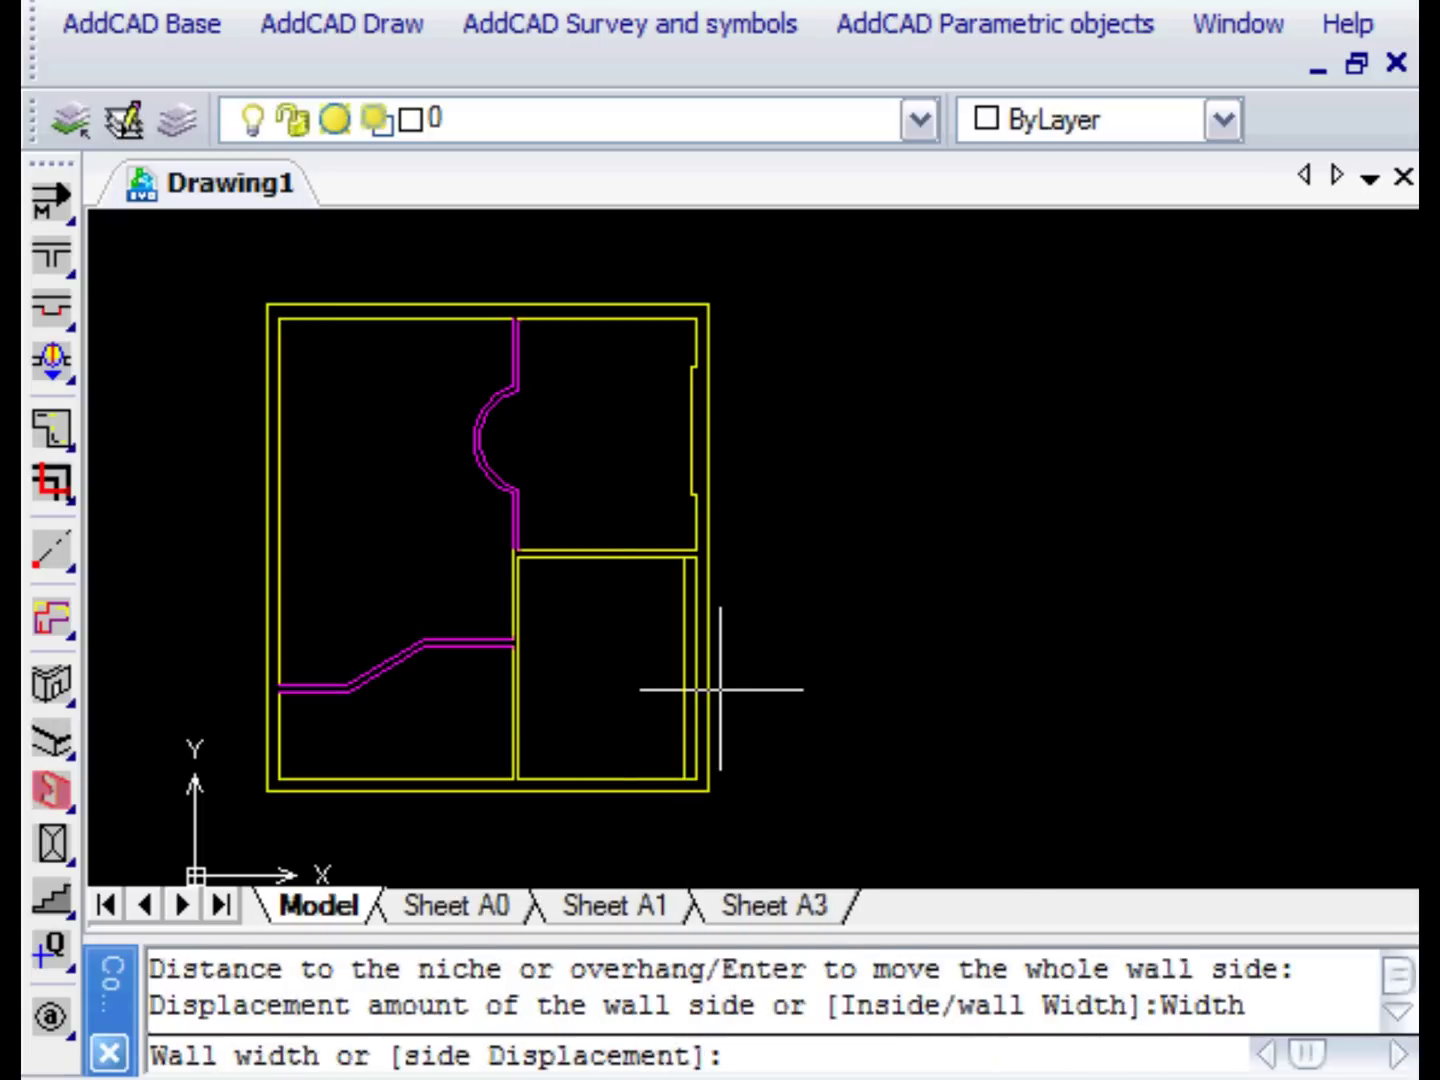
type(".")
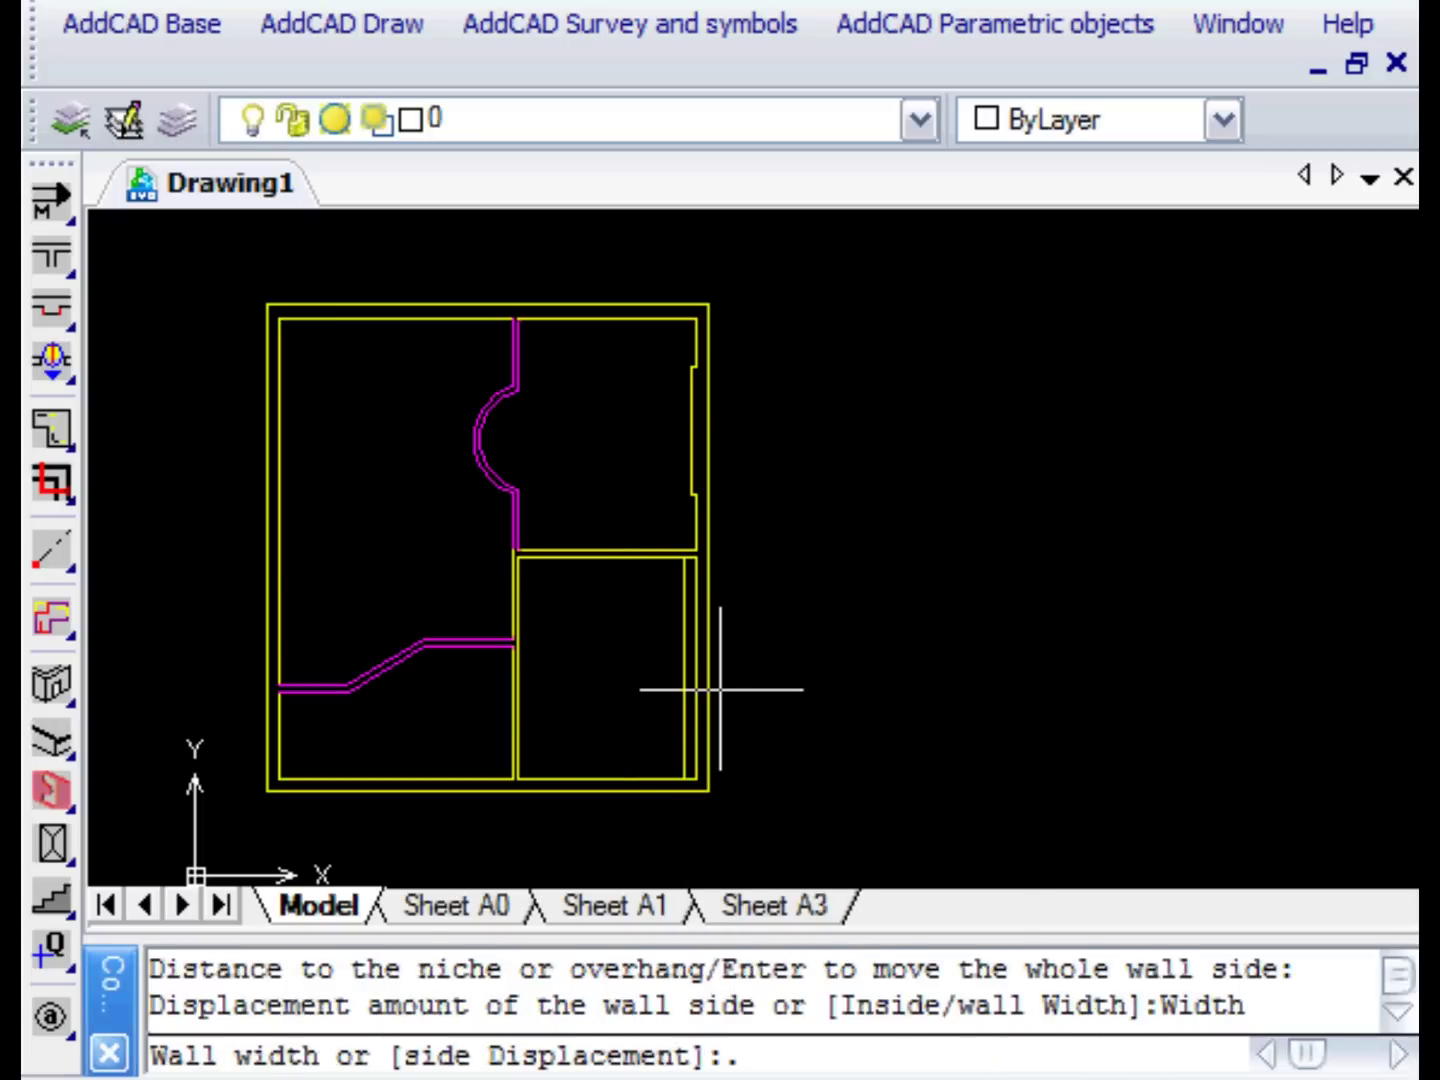
type("45")
key("Return")
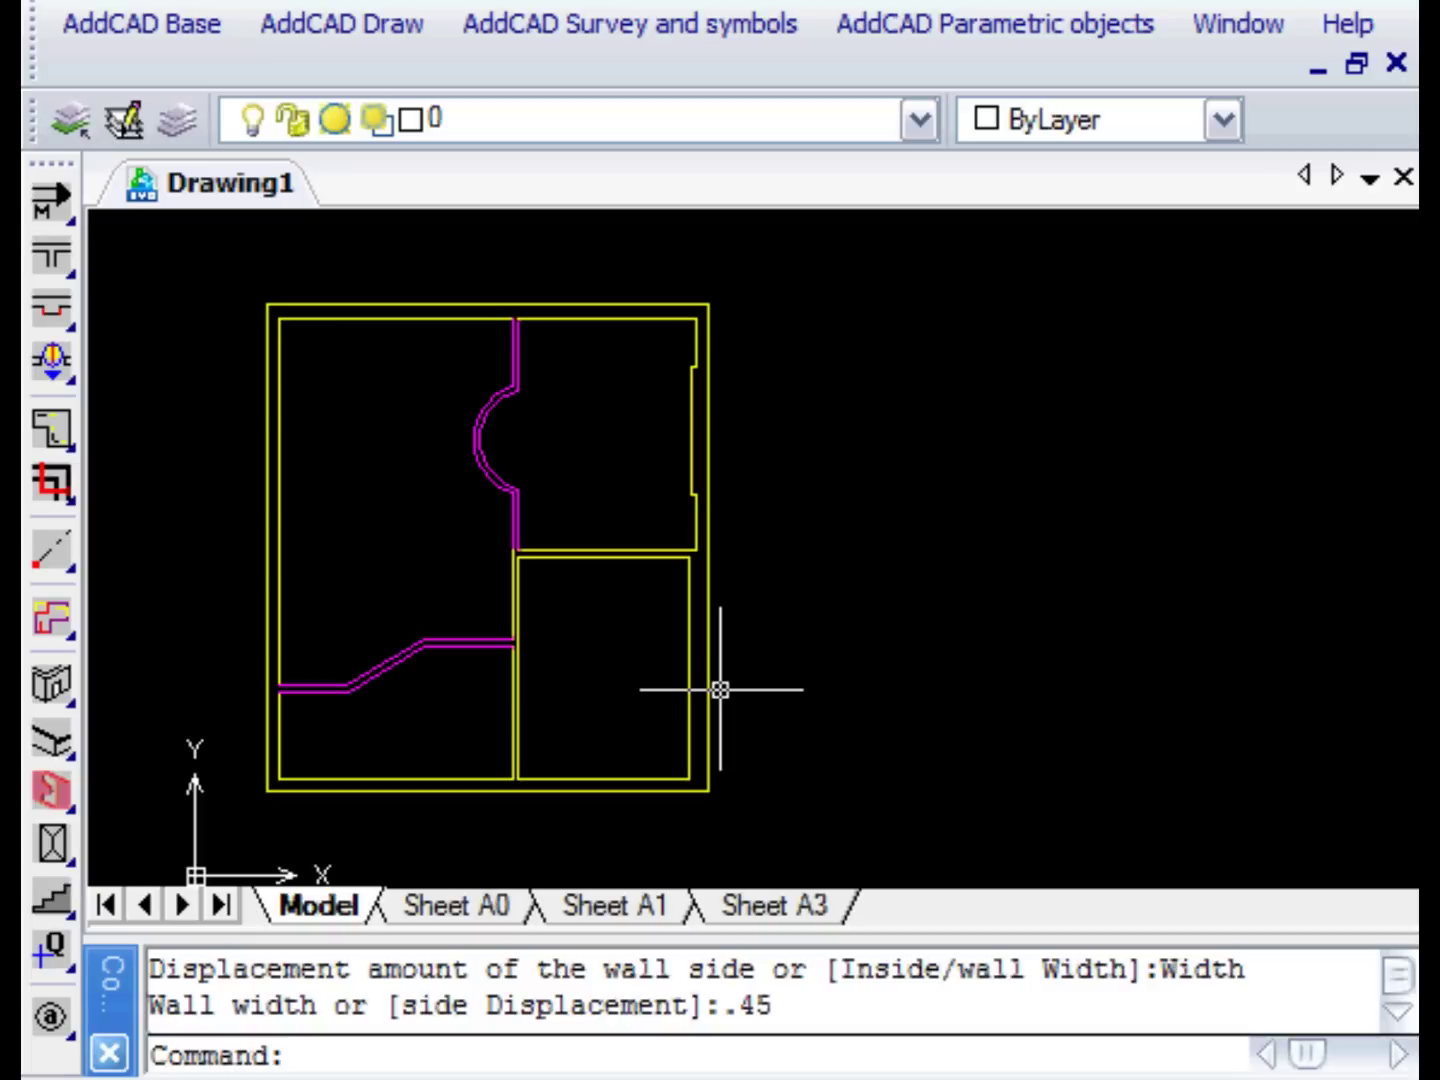